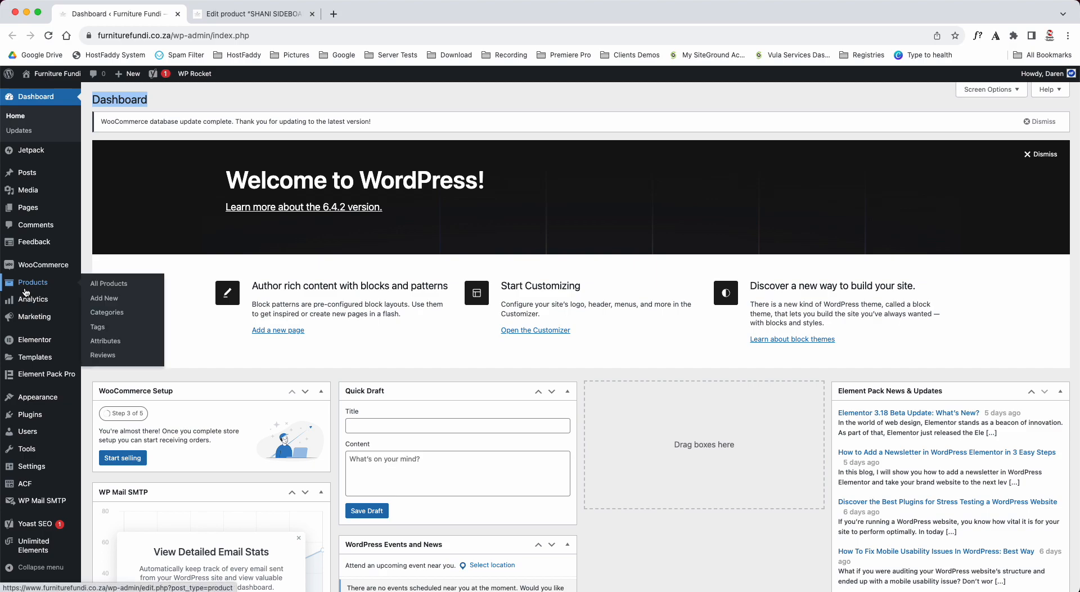
# Step: Start a new product and name it "Test item"
pyautogui.click(97, 300)
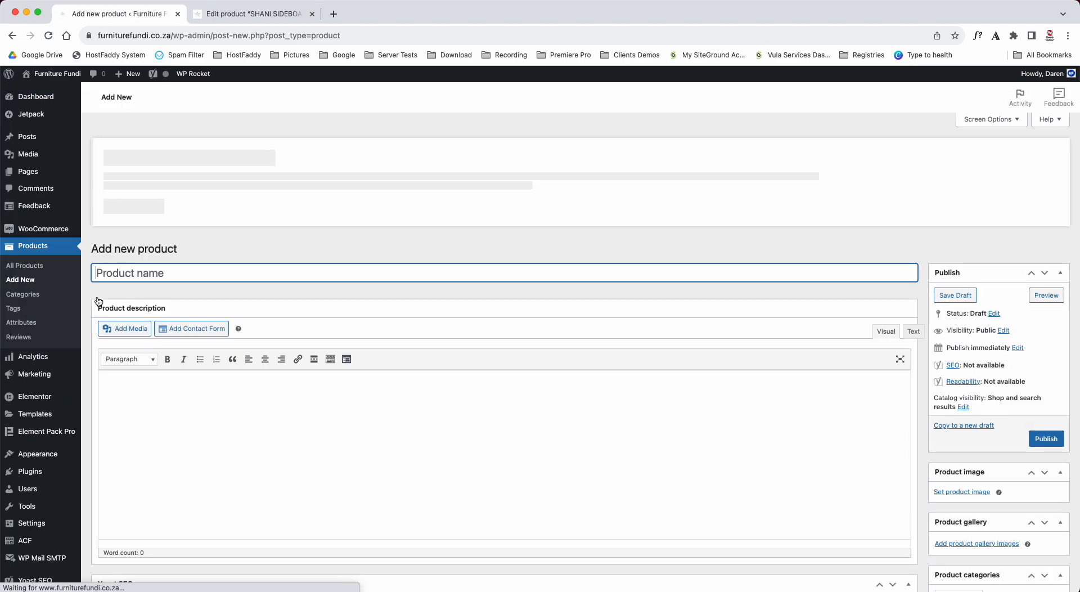
pyautogui.write('Te')
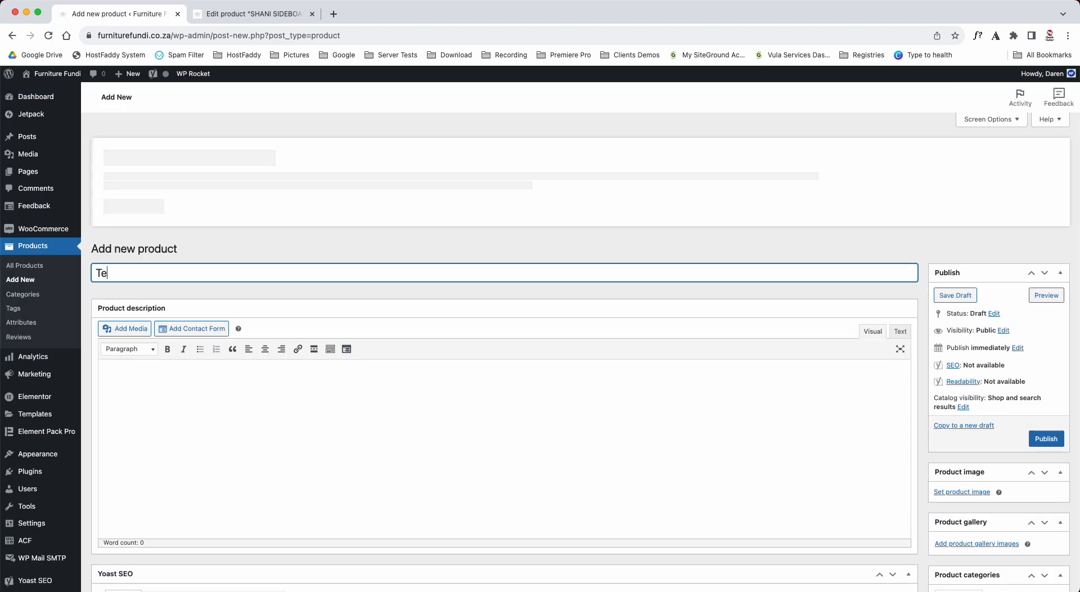
pyautogui.write('st item')
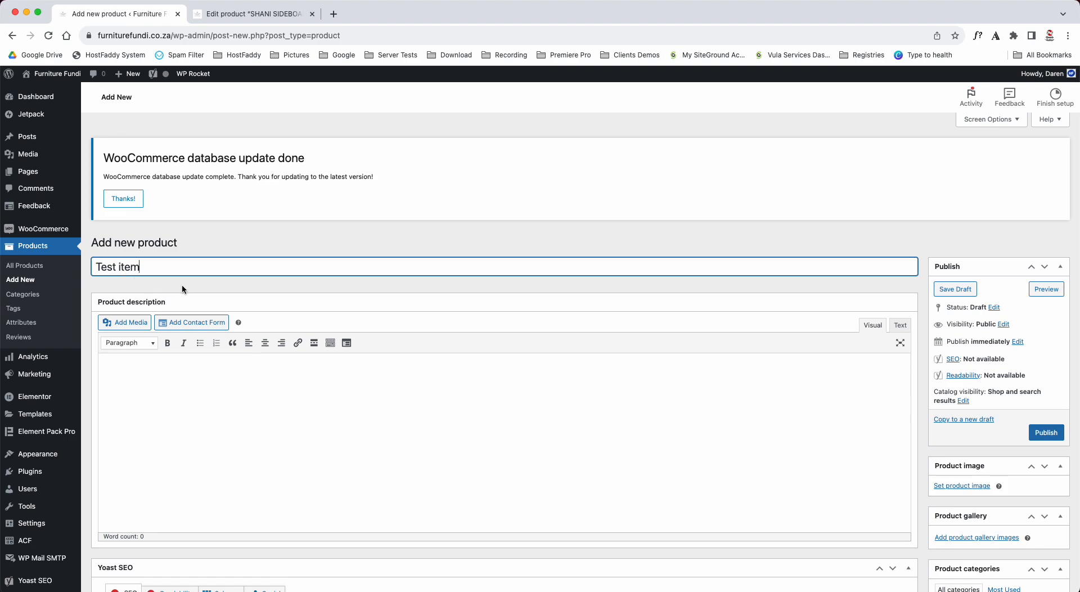
# Step: Copy the product name into the Yoast SEO focus keyphrase as "Test item"
pyautogui.press('super+a')
pyautogui.press('super+c')
pyautogui.press('BackSpace')
pyautogui.press('super+z')
pyautogui.scroll(-5, 181, 284)
pyautogui.click(177, 344)
pyautogui.press('super+v')
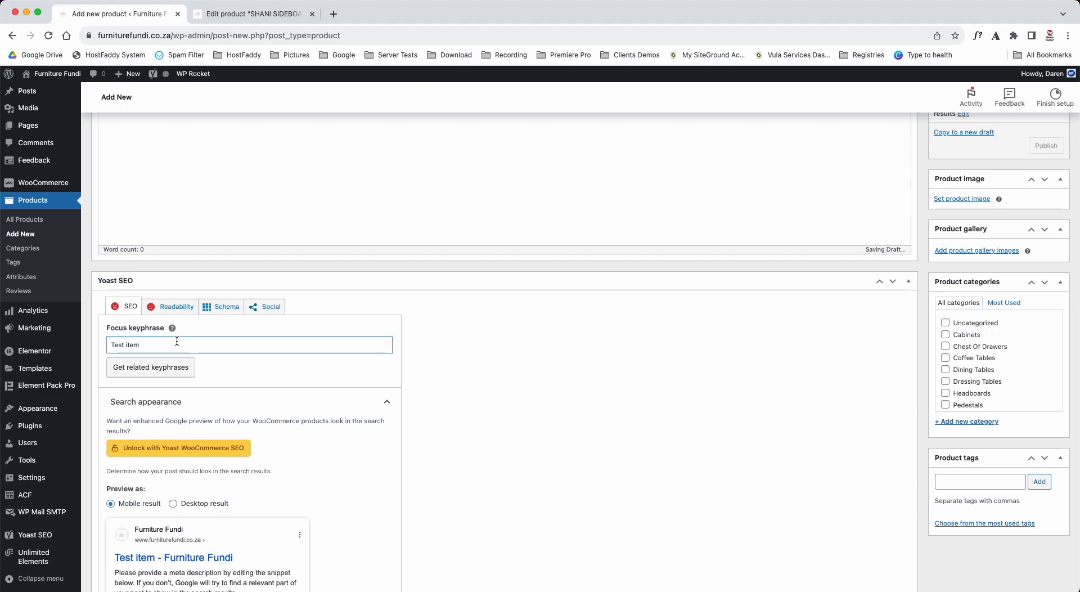
# Step: Write the SEO meta description "Test item - Furniture Fundi"
pyautogui.scroll(-4, 177, 341)
pyautogui.click(160, 476)
pyautogui.press('super+v')
pyautogui.write('- Furniture')
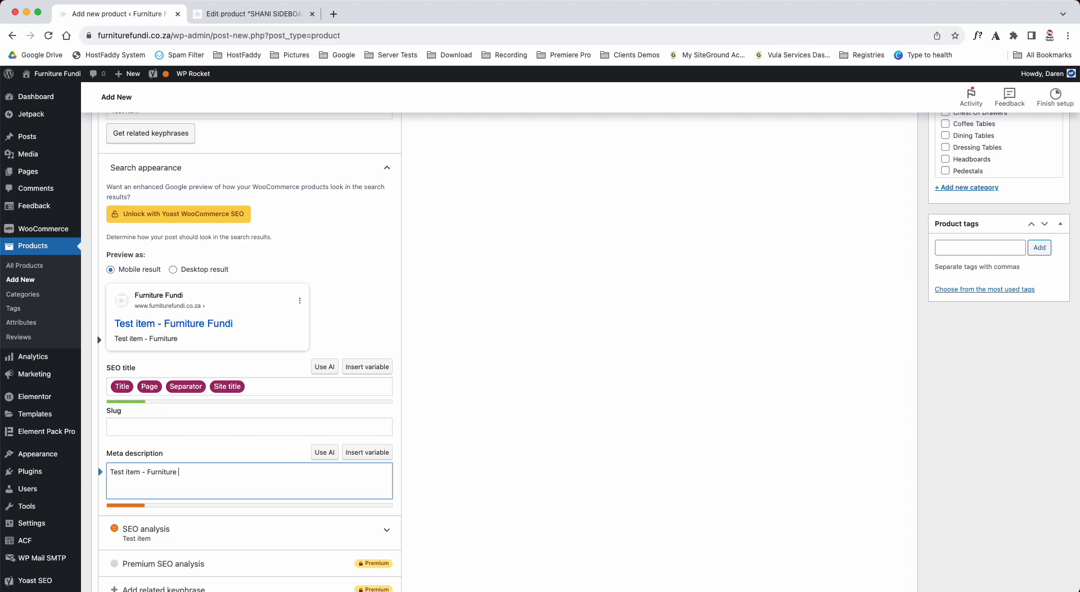
pyautogui.write(' Fundi')
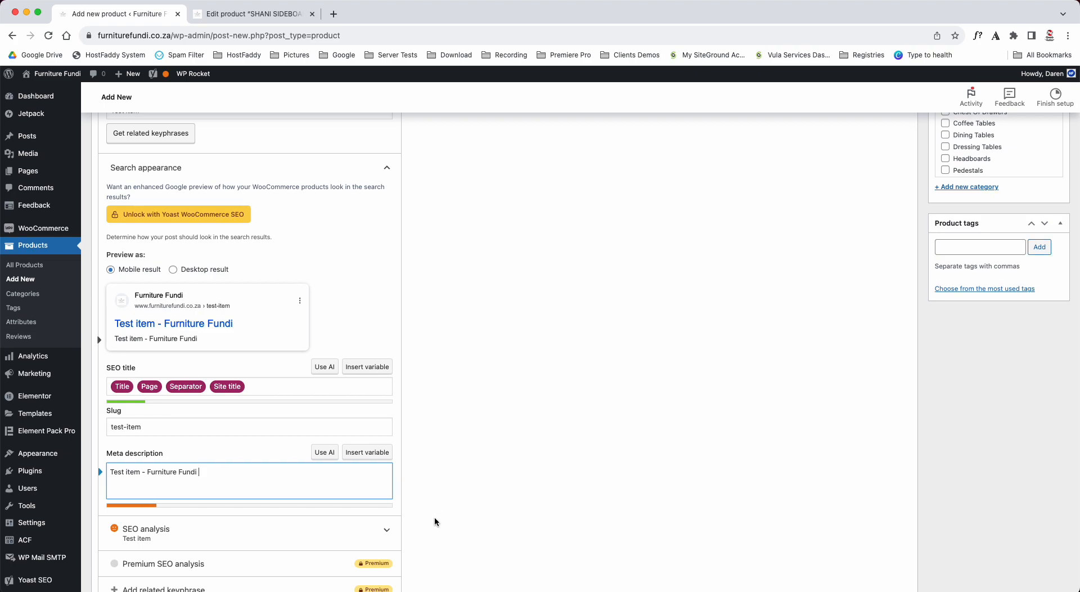
# Step: Fill the product short description with "Test item" and the dimensions h - 150, w - 140 and l -100 on separate lines
pyautogui.scroll(-10, 434, 519)
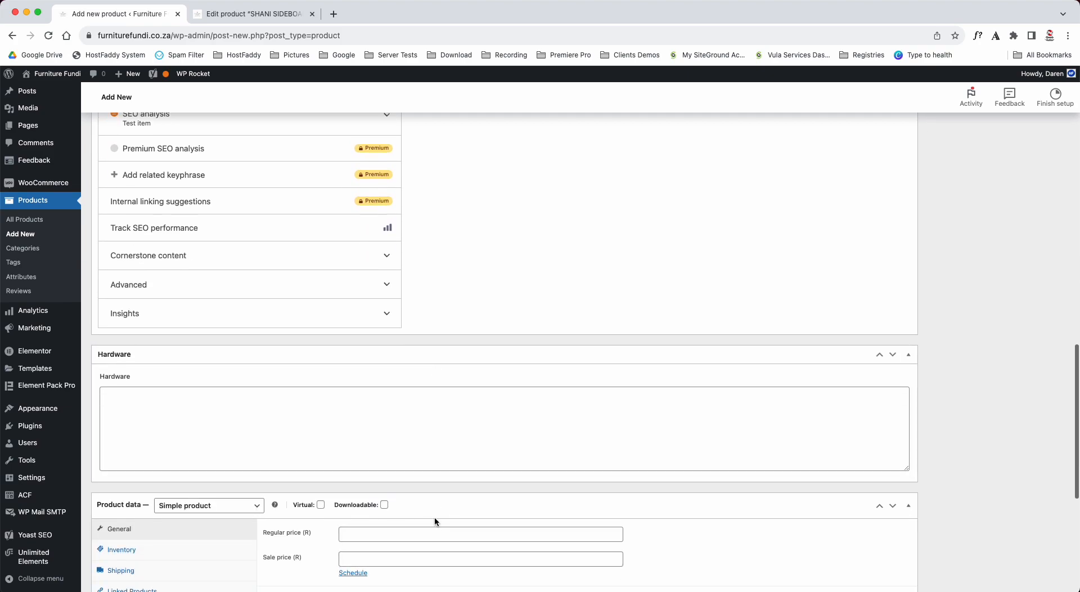
pyautogui.scroll(-3, 434, 520)
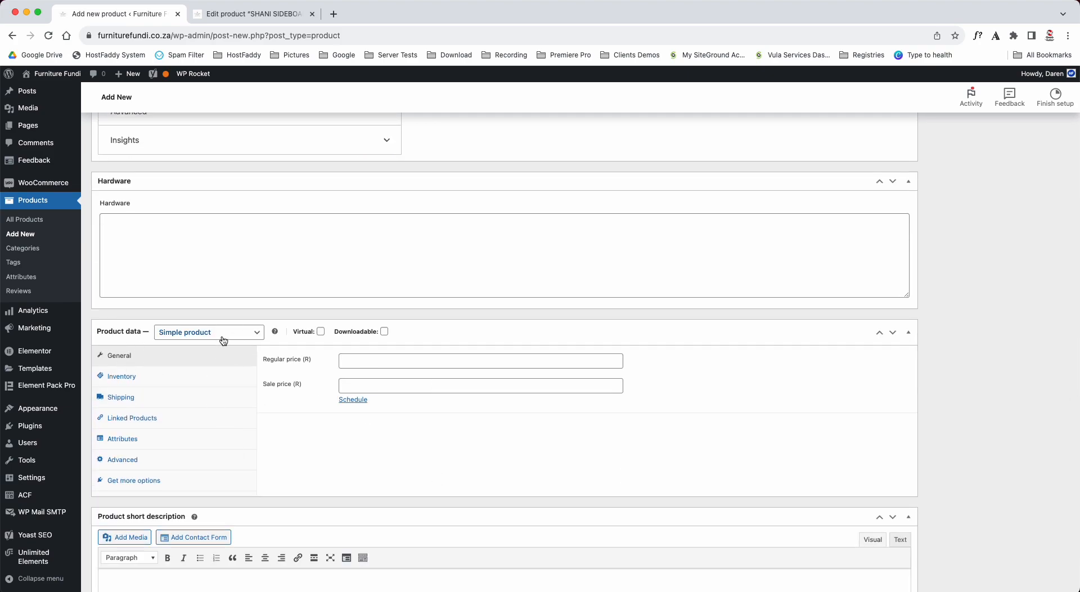
pyautogui.scroll(-2, 223, 339)
pyautogui.click(206, 460)
pyautogui.press('super+v')
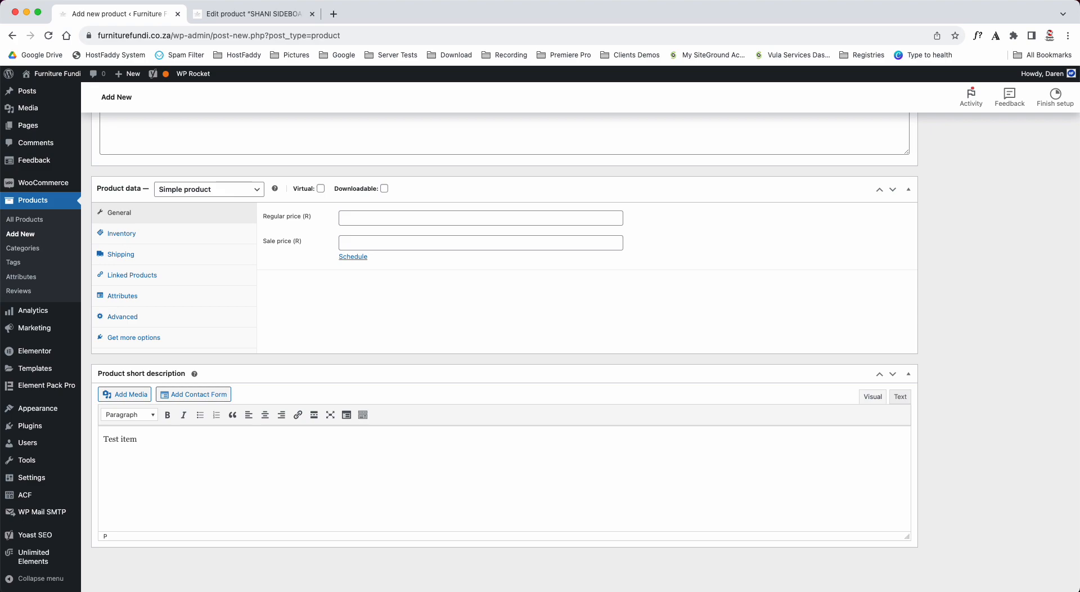
pyautogui.press('Return')
pyautogui.write('h - 150')
pyautogui.press('Return')
pyautogui.write('w - 140 l -100')
# Step: Assign the product to the Cabinets category
pyautogui.scroll(20, 733, 393)
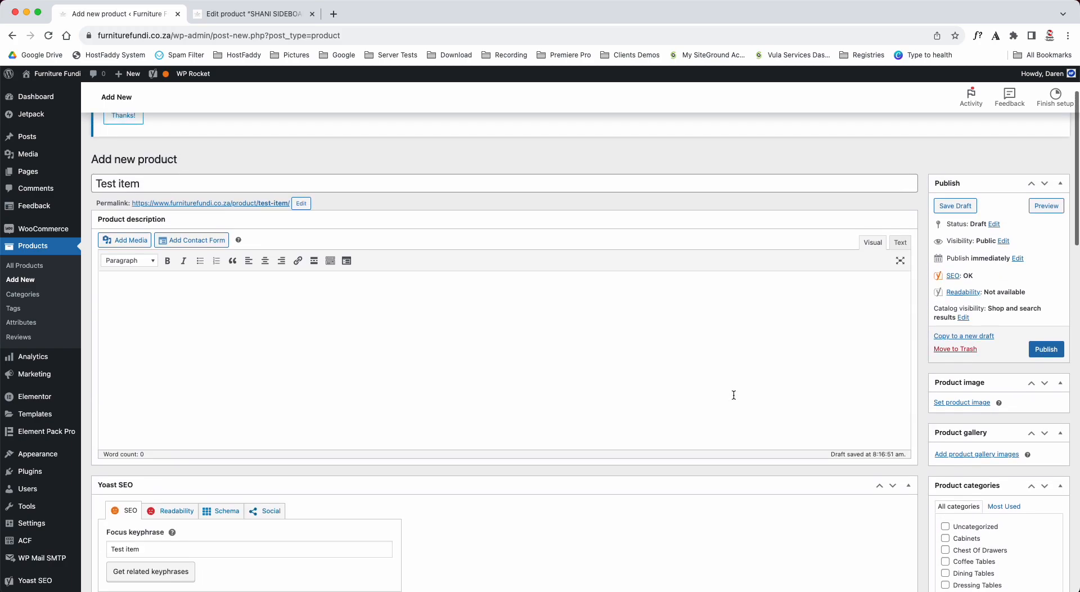
pyautogui.scroll(-3, 733, 396)
pyautogui.scroll(-2, 733, 396)
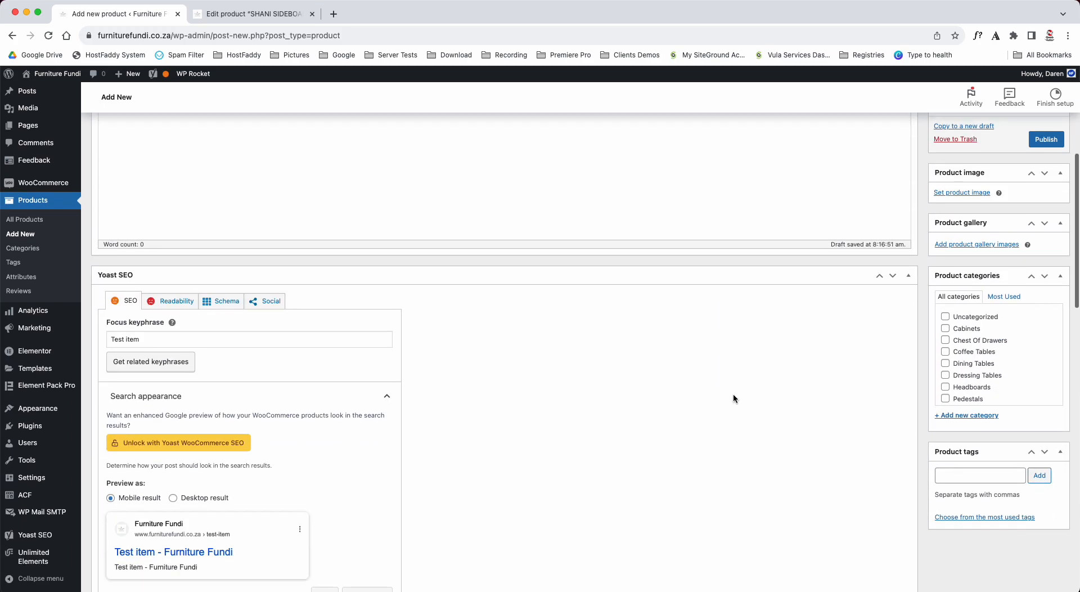
pyautogui.click(972, 329)
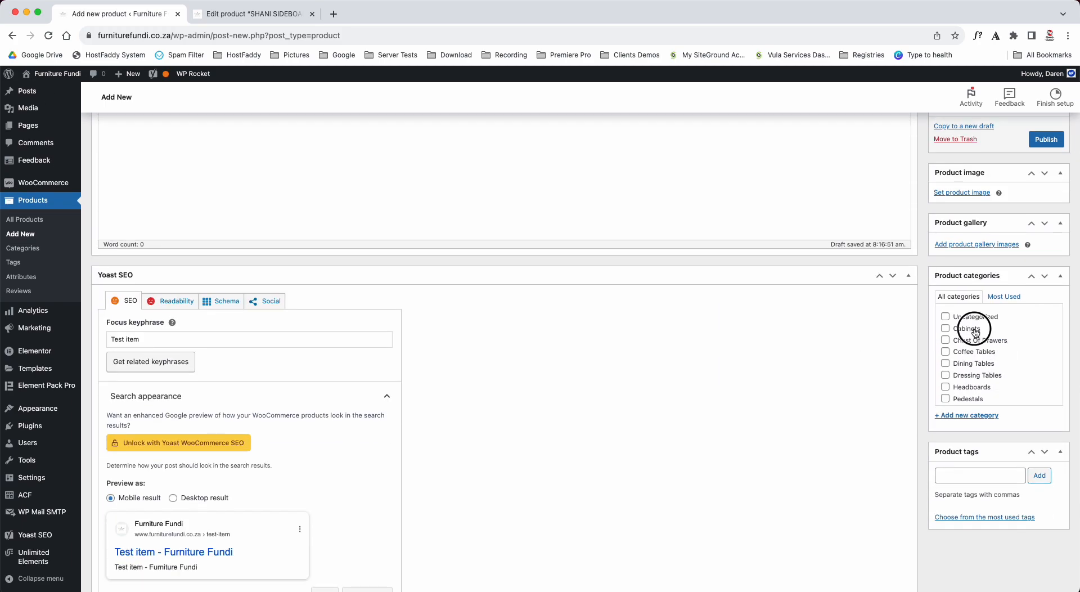
pyautogui.scroll(-3, 844, 377)
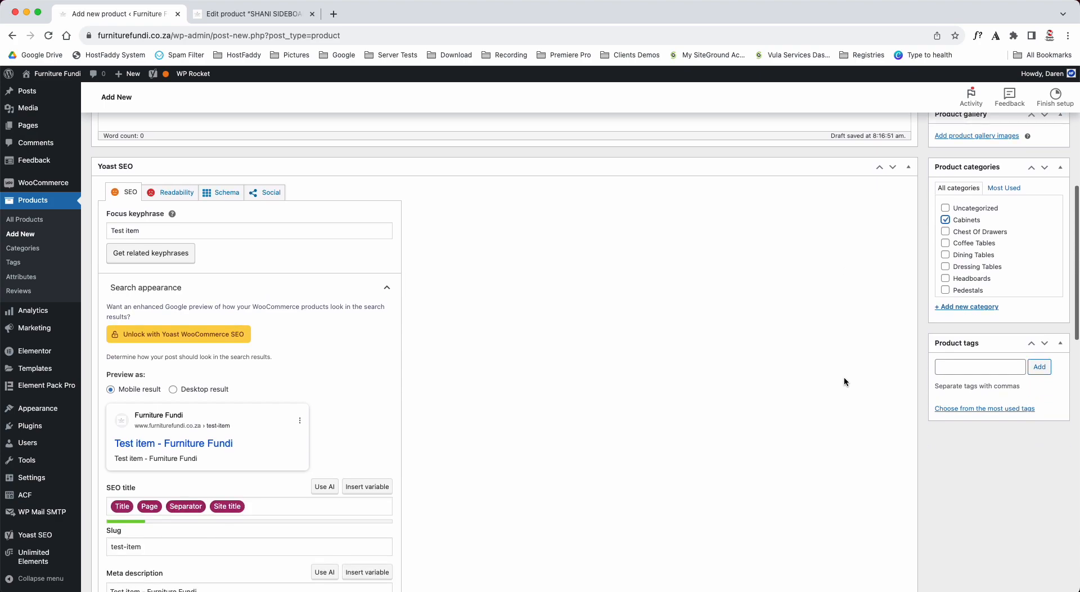
# Step: Set MADELLA-SIDEBOARD-3-DOOR-3-DRAWER-2.png from the media library as the product image
pyautogui.scroll(3, 902, 235)
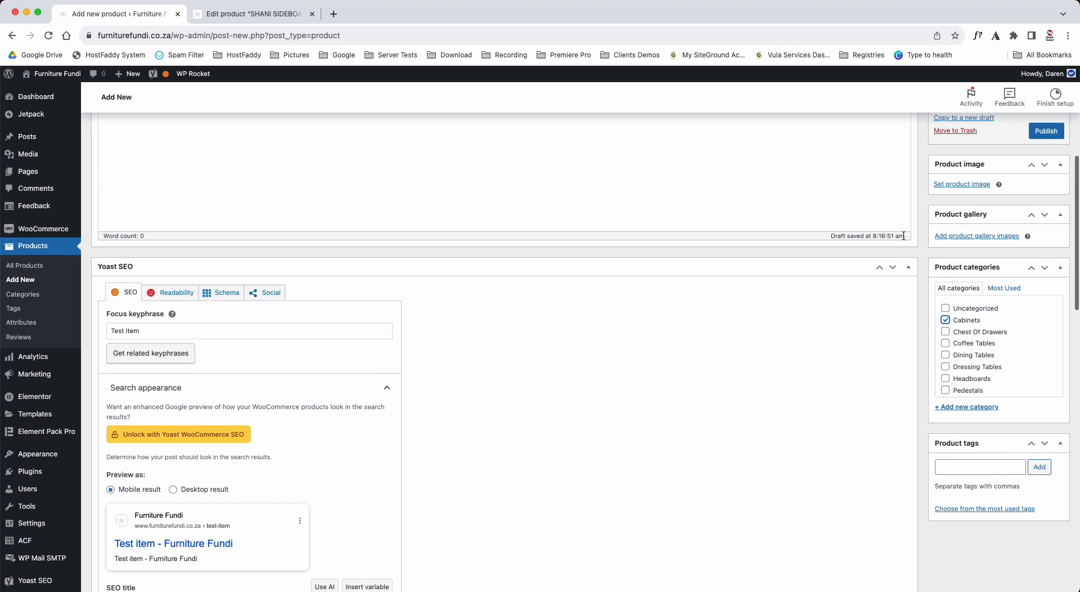
pyautogui.click(959, 183)
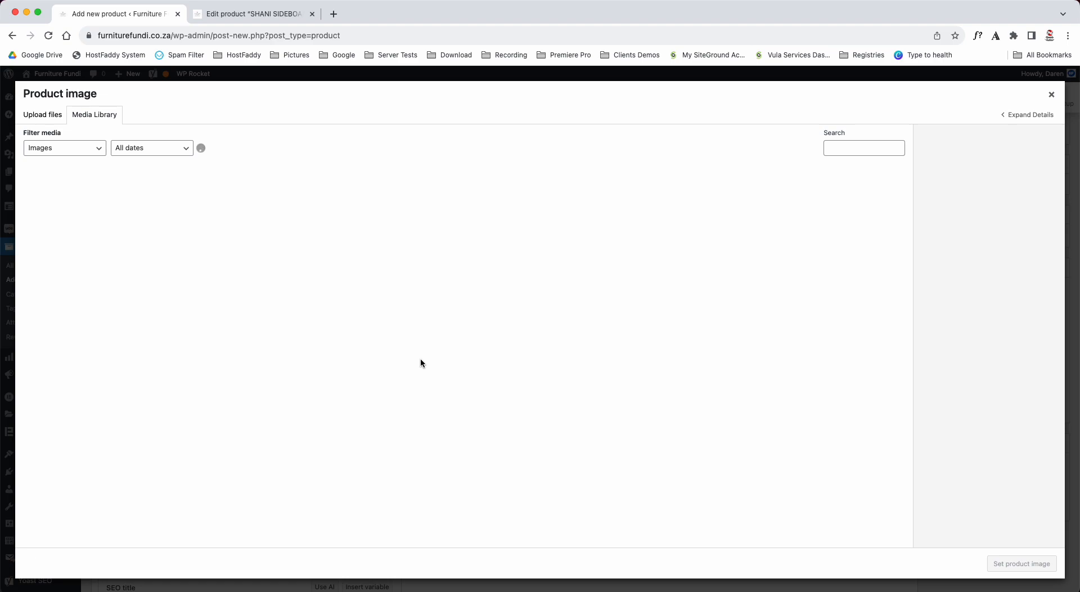
pyautogui.click(197, 209)
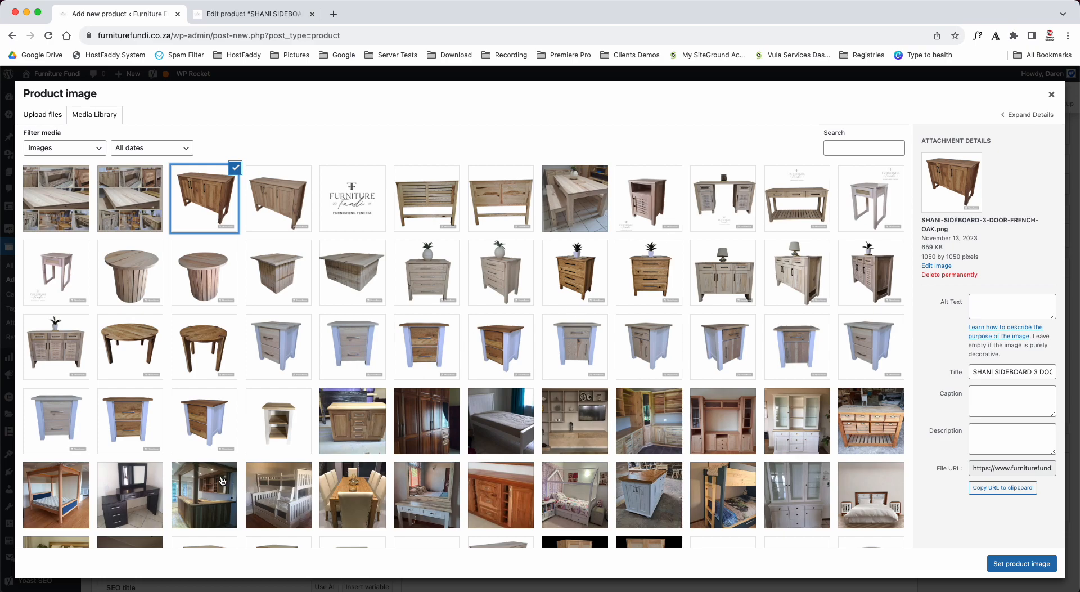
pyautogui.click(59, 358)
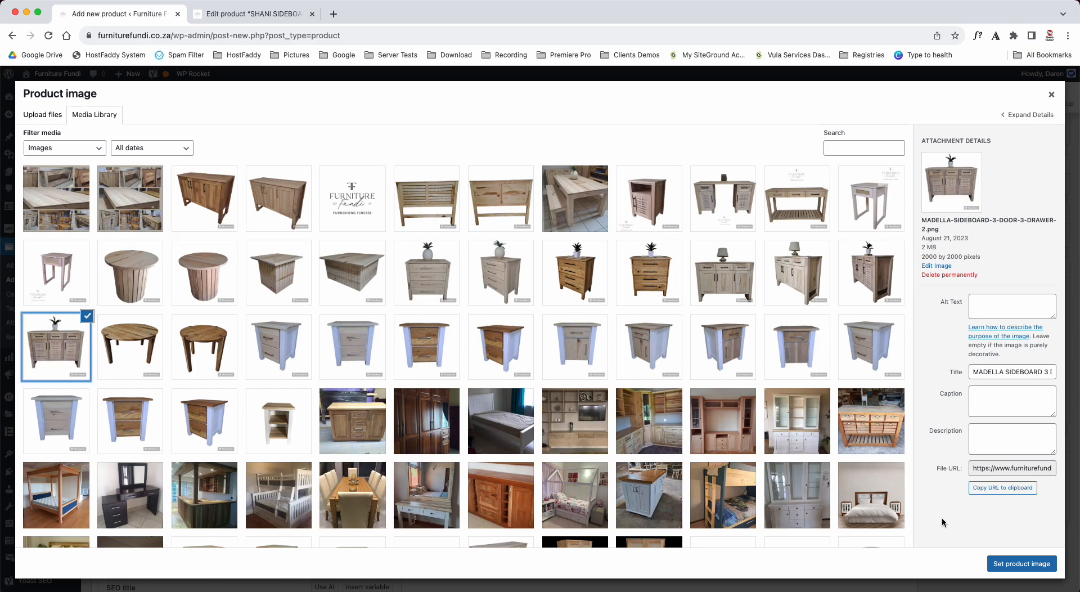
pyautogui.click(1035, 564)
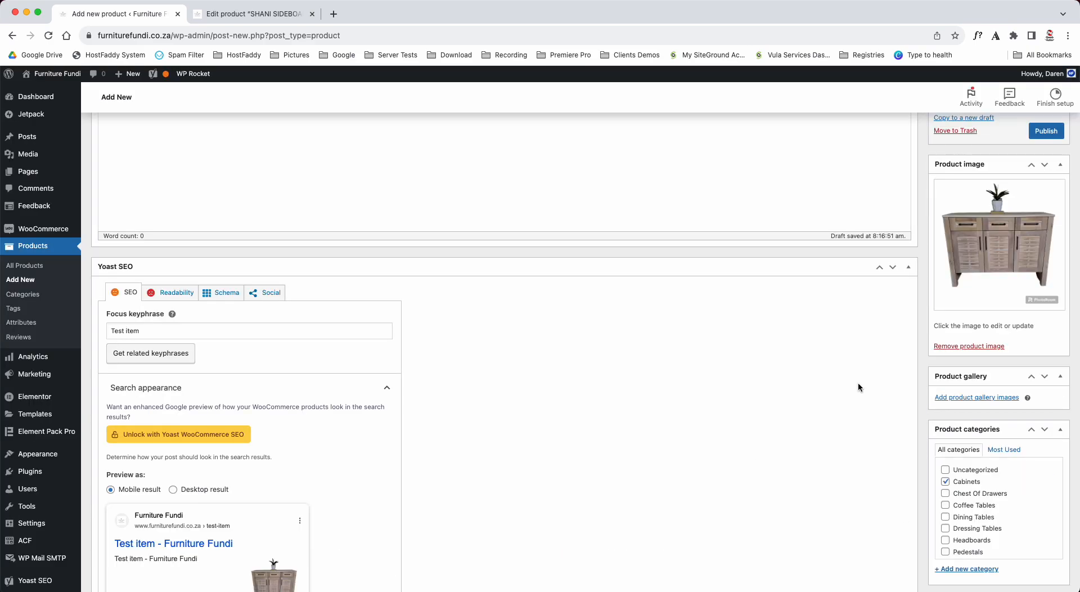
# Step: Add MTINDO-COFFEE-TABLE.png and MTINDO-SIDE-TABLE.png from the media library to the product gallery
pyautogui.click(973, 397)
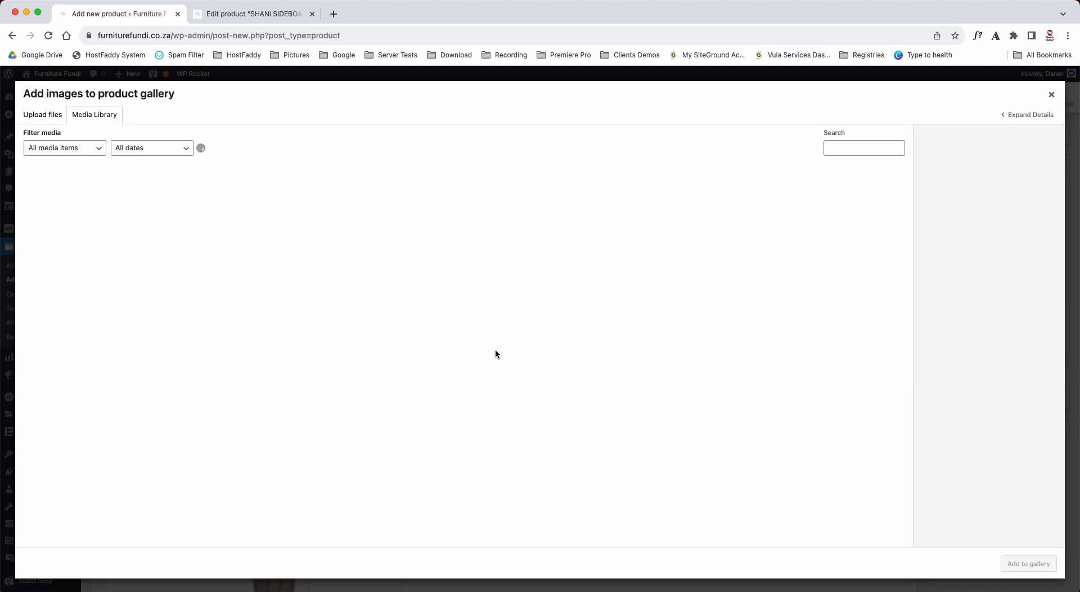
pyautogui.click(116, 369)
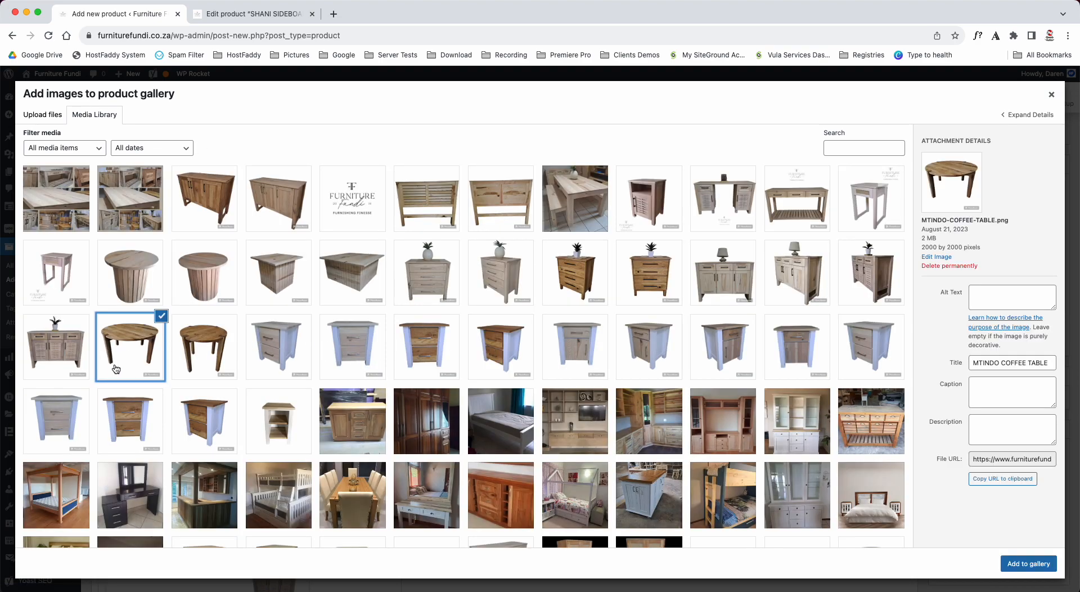
pyautogui.click(201, 358)
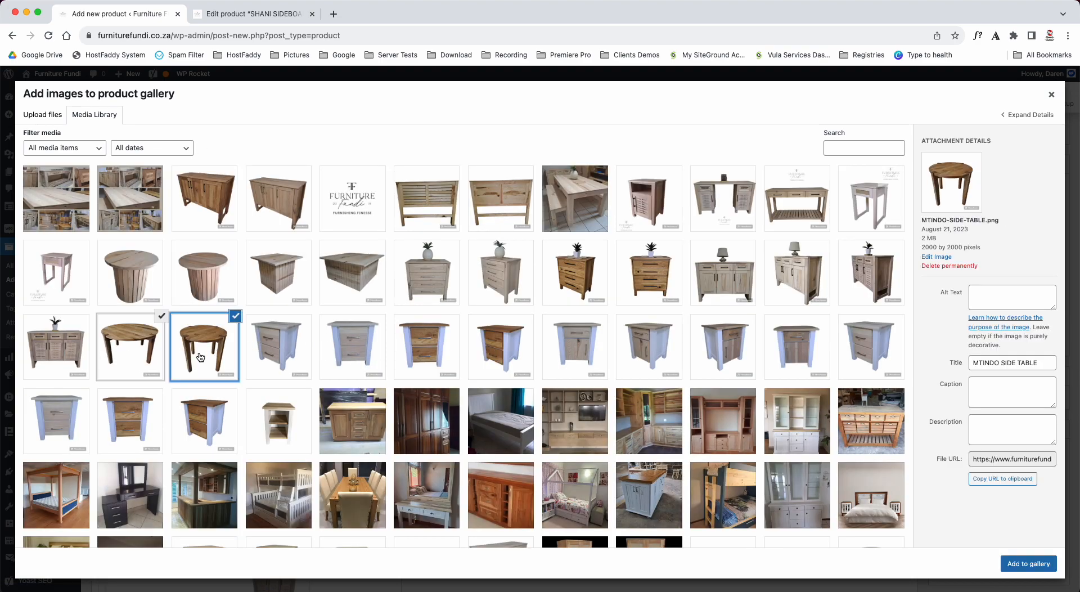
pyautogui.click(260, 354)
pyautogui.click(120, 345)
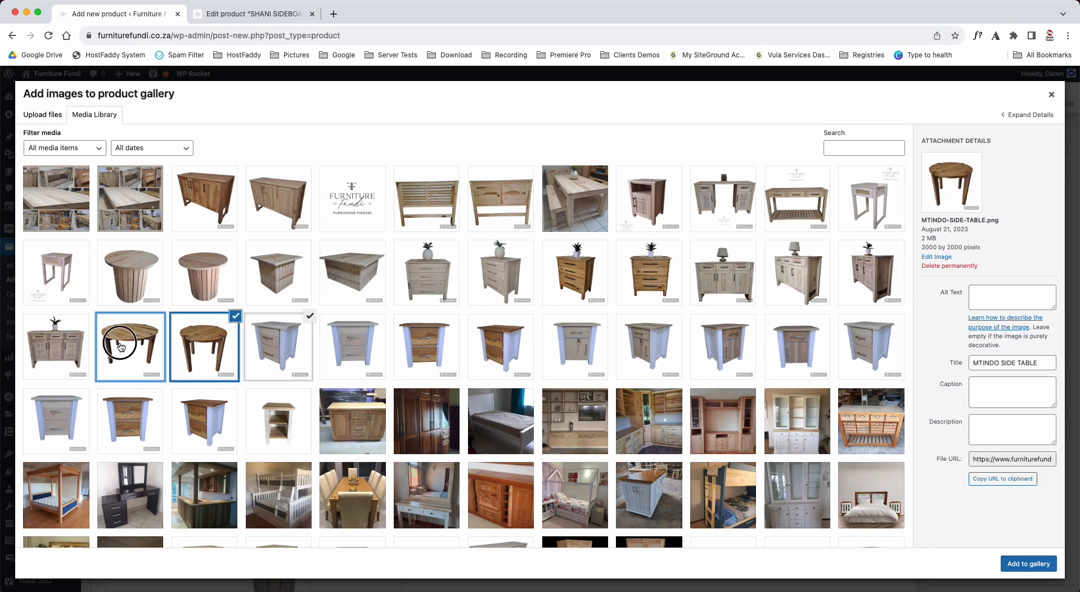
pyautogui.click(310, 315)
pyautogui.click(1033, 568)
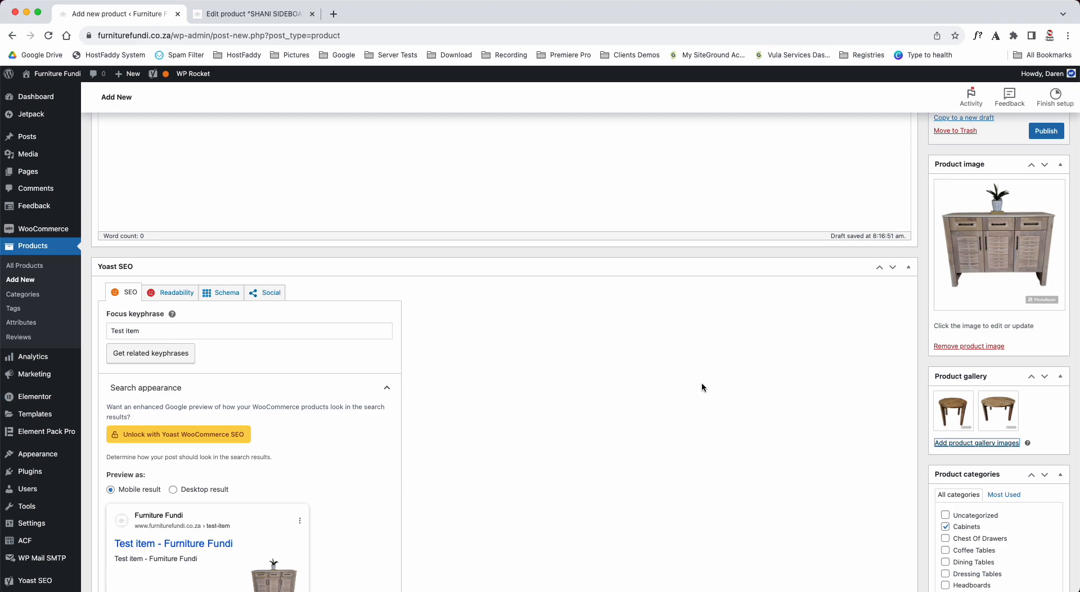
# Step: Review the product data and short description, and publish the product
pyautogui.scroll(-5, 701, 387)
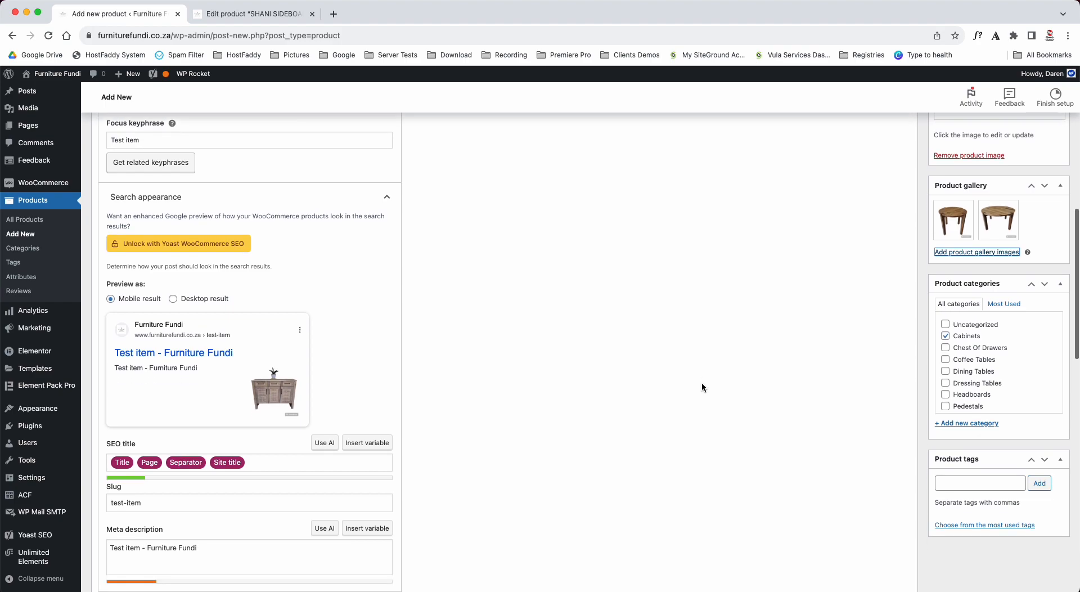
pyautogui.scroll(-8, 701, 387)
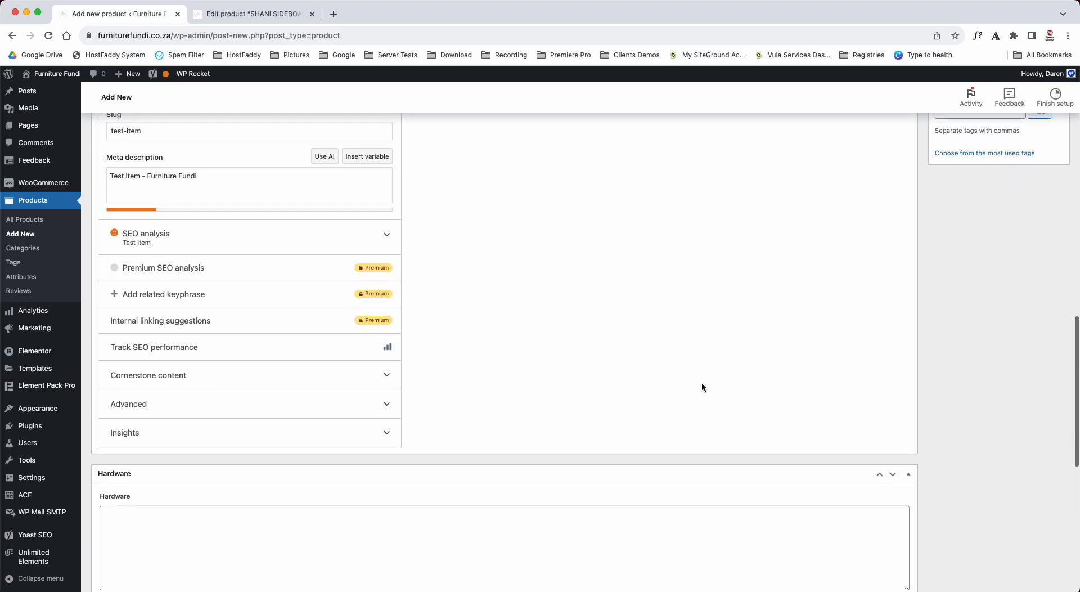
pyautogui.scroll(-4, 701, 384)
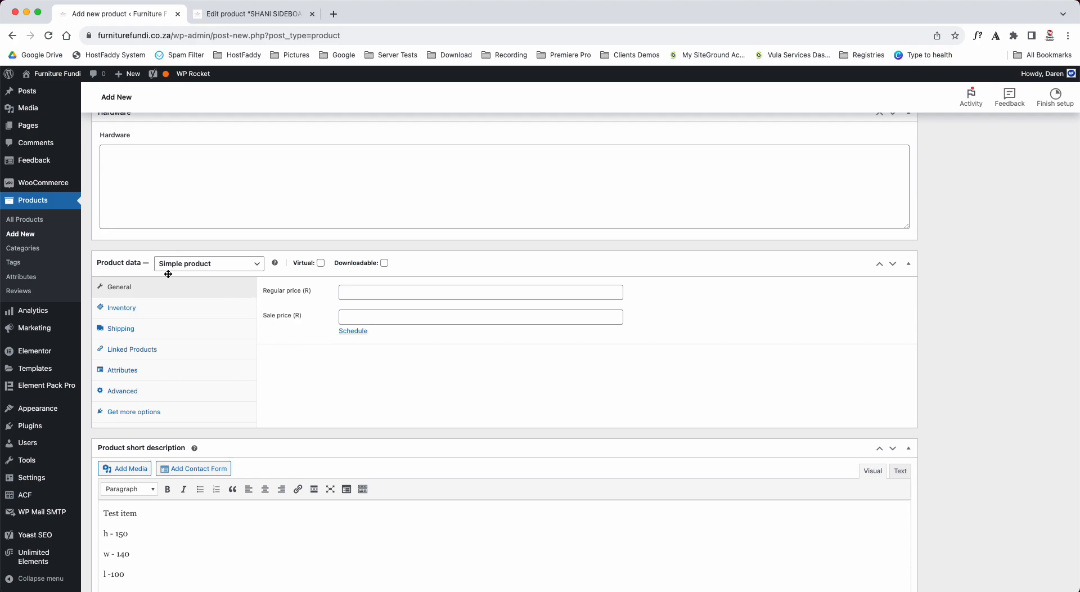
pyautogui.scroll(20, 990, 298)
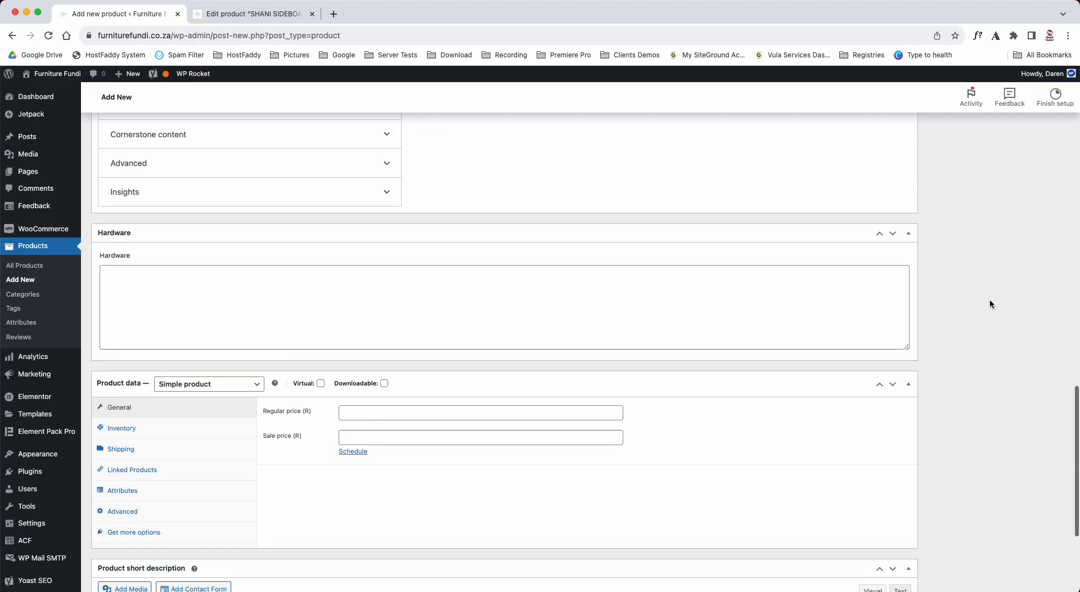
pyautogui.click(1046, 257)
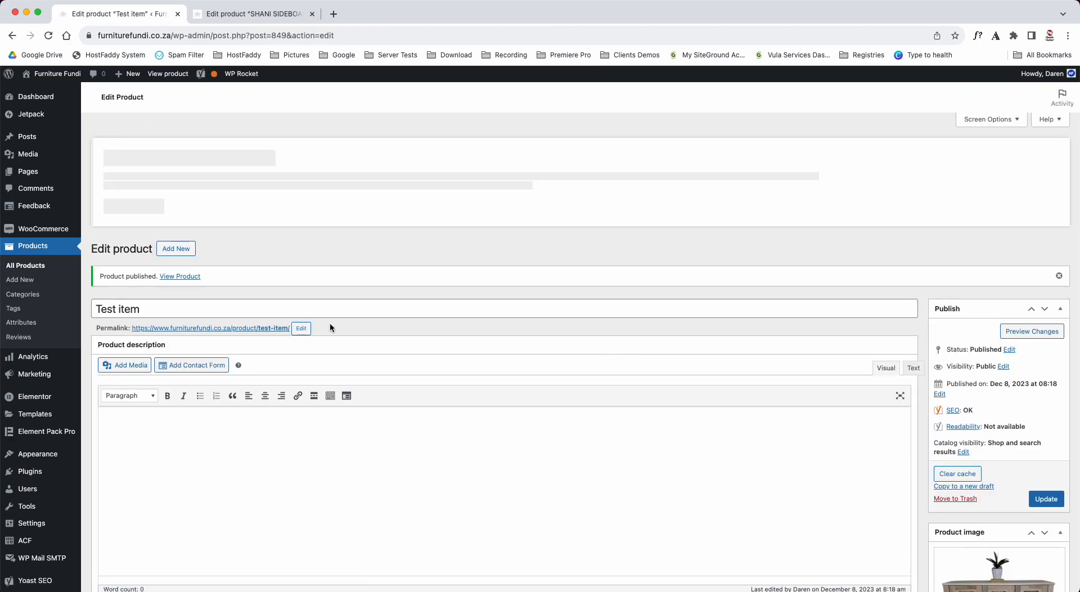
# Step: View the published Test item page in a new tab and check its gallery images and short description
pyautogui.rightClick(179, 277)
pyautogui.click(179, 282)
pyautogui.click(265, 20)
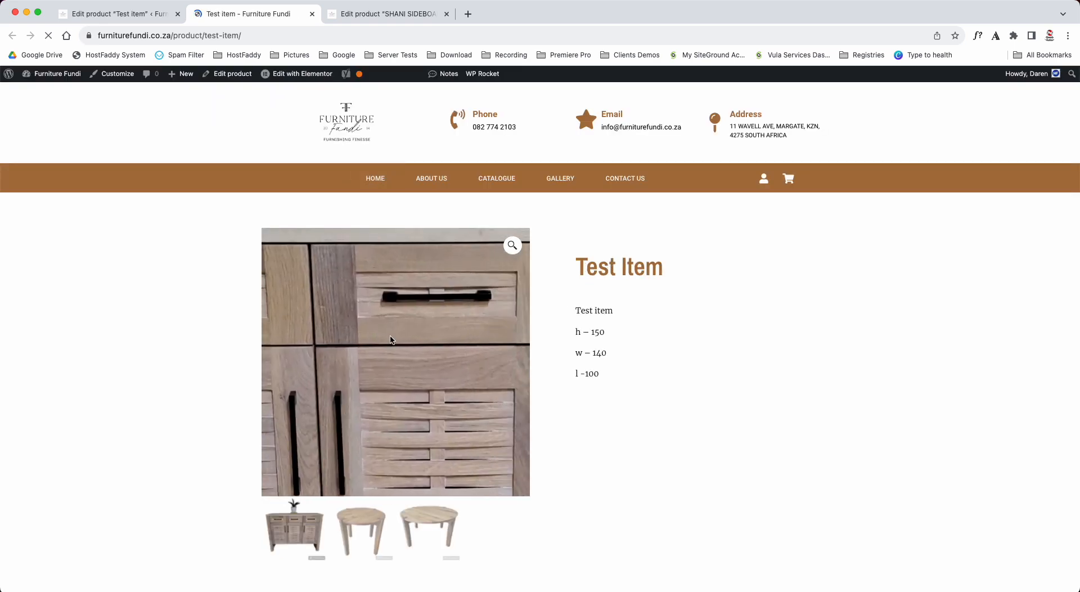
pyautogui.scroll(-3, 97, 386)
pyautogui.click(425, 434)
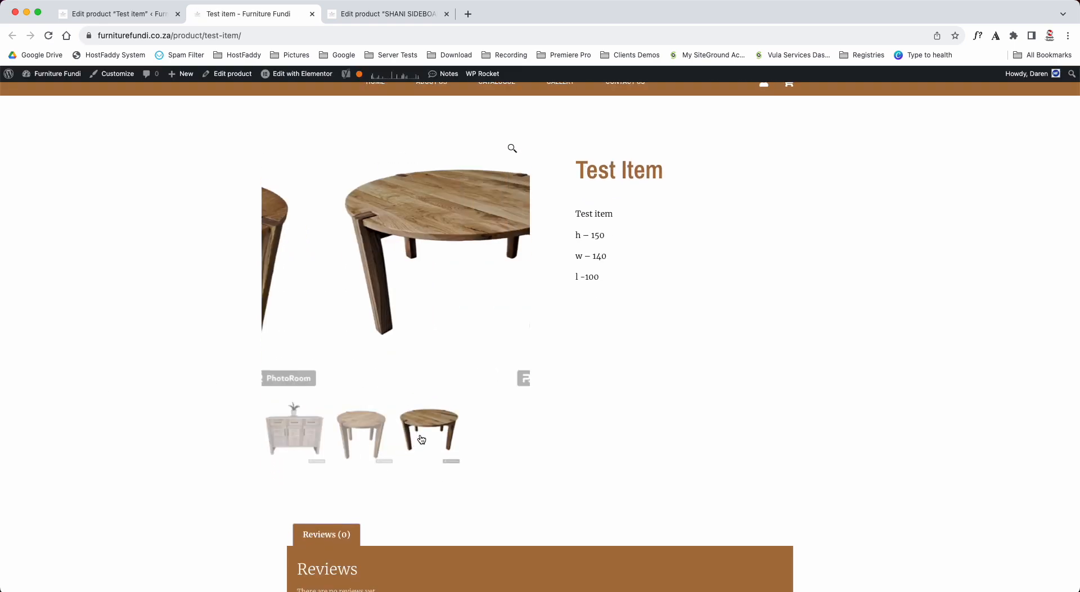
pyautogui.moveTo(574, 212); pyautogui.dragTo(660, 295)
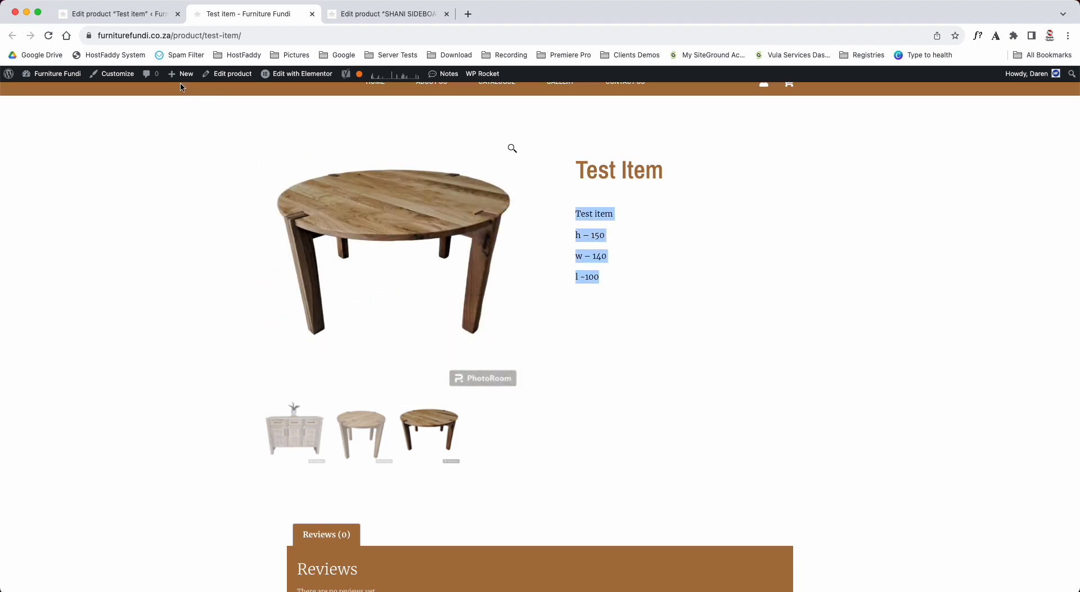
# Step: Return to editing the Test item product and change its product type to Variable product
pyautogui.click(135, 16)
pyautogui.scroll(-15, 351, 410)
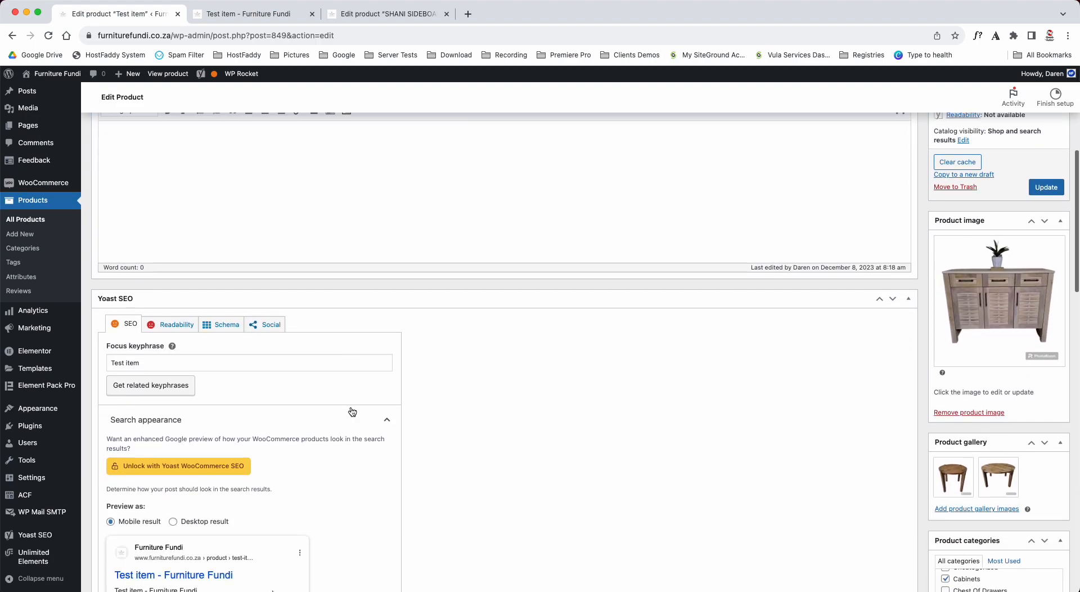
pyautogui.scroll(-10, 350, 410)
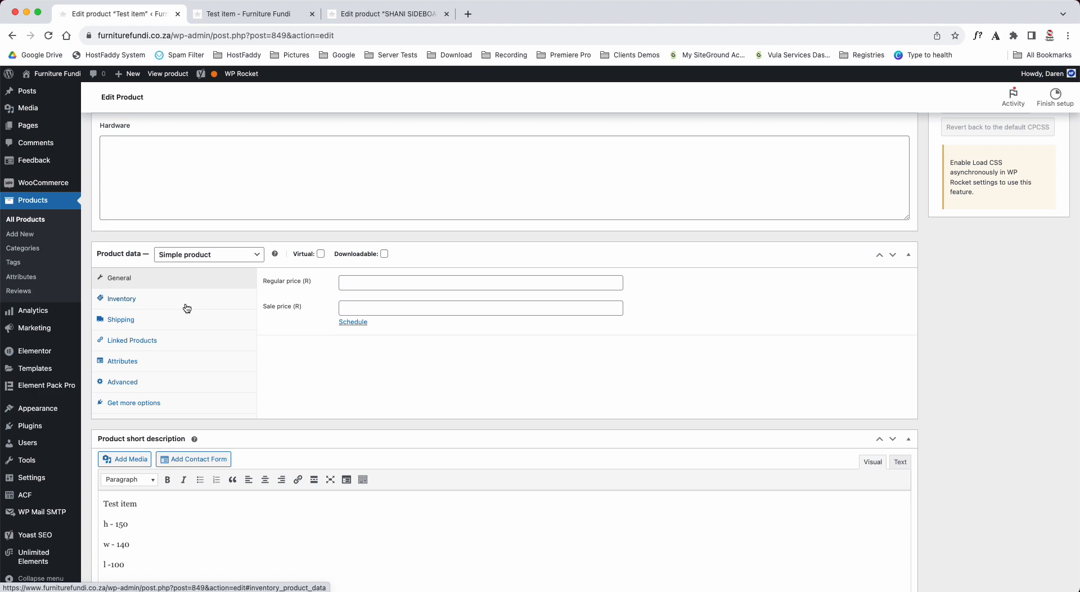
pyautogui.click(171, 259)
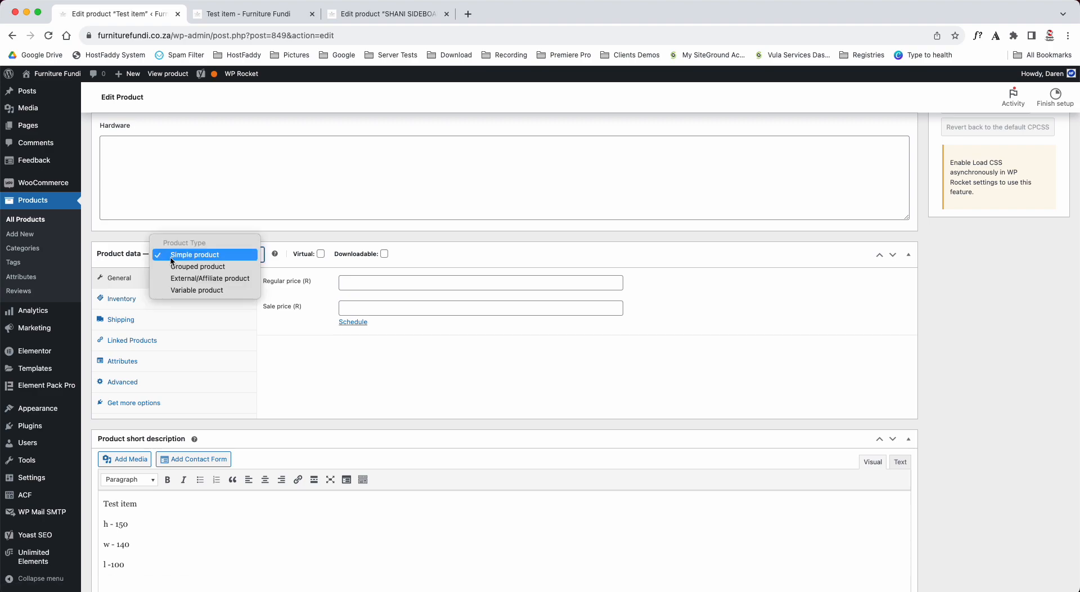
pyautogui.click(180, 289)
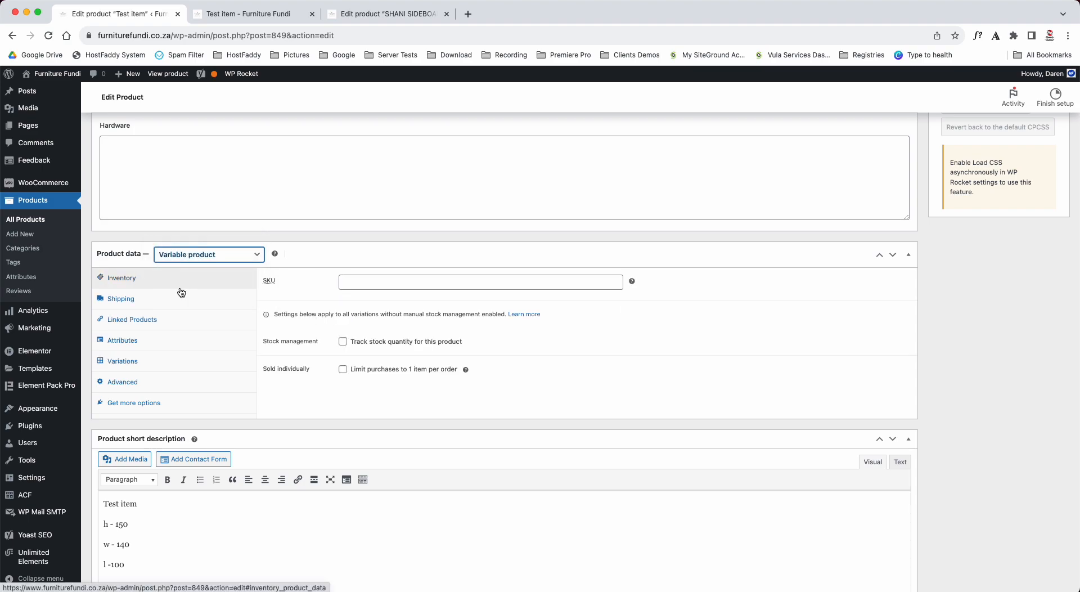
# Step: Open Test item's attributes, and copy the Timber attribute's value list from the SHANI SIDEBOARD product
pyautogui.click(132, 345)
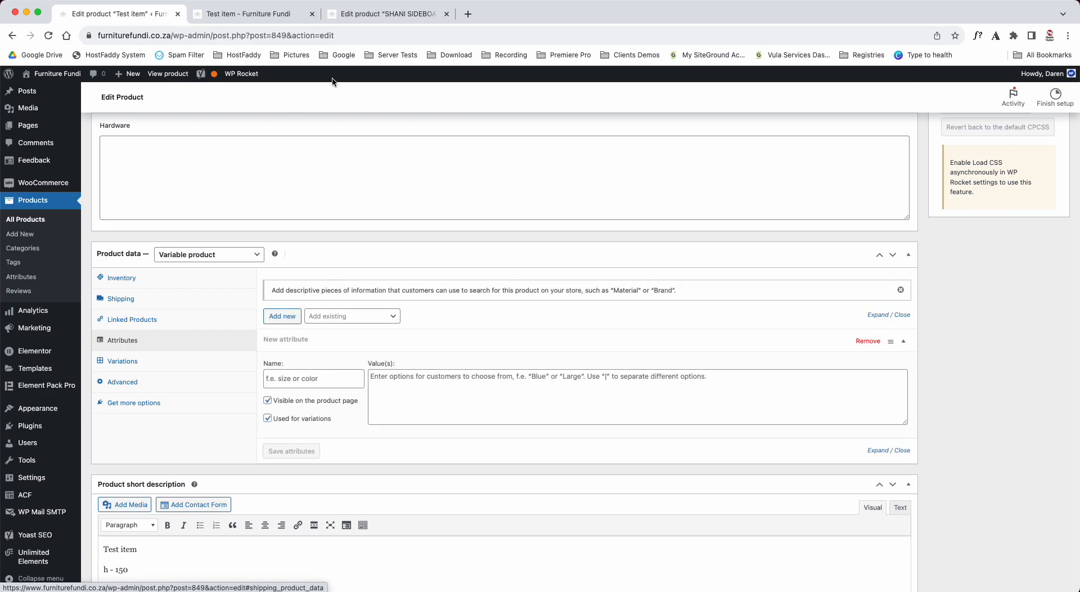
pyautogui.click(394, 14)
pyautogui.scroll(-15, 297, 420)
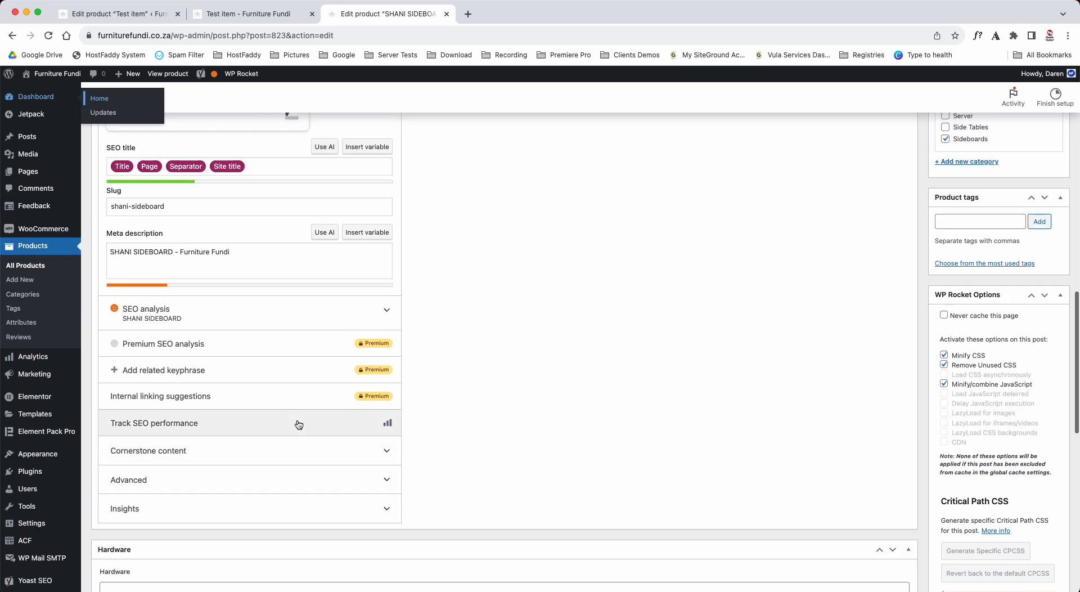
pyautogui.scroll(-8, 298, 424)
pyautogui.click(141, 367)
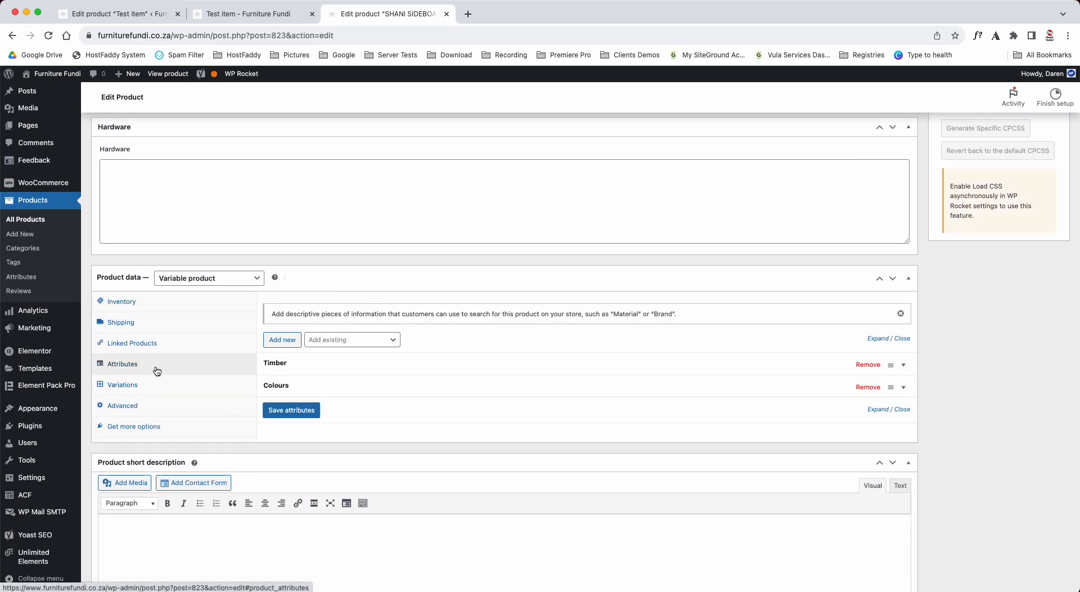
pyautogui.click(414, 362)
pyautogui.click(435, 406)
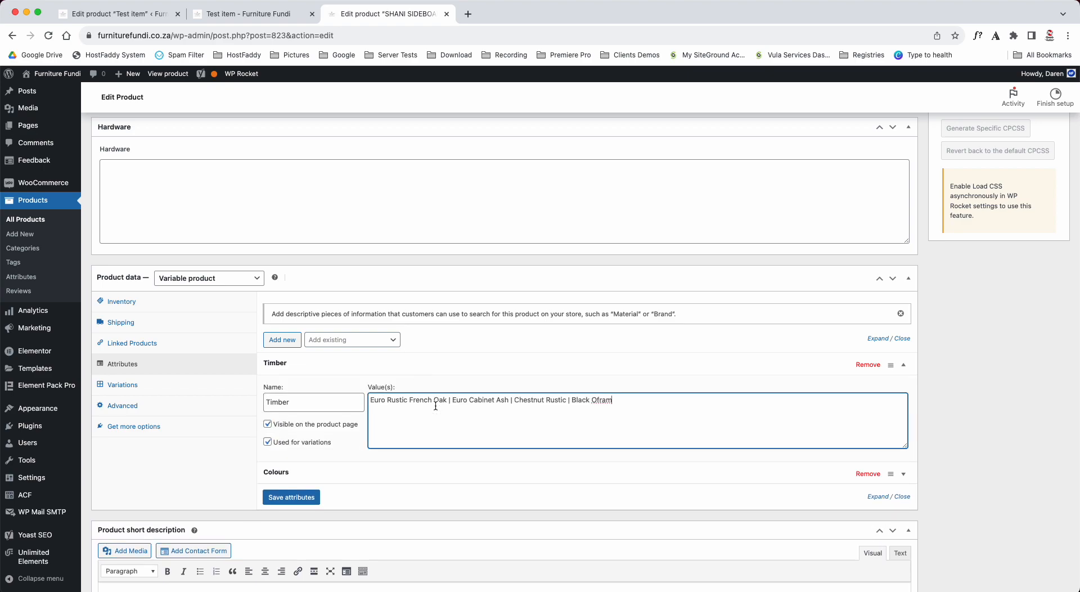
pyautogui.press('super+a')
pyautogui.press('super+c')
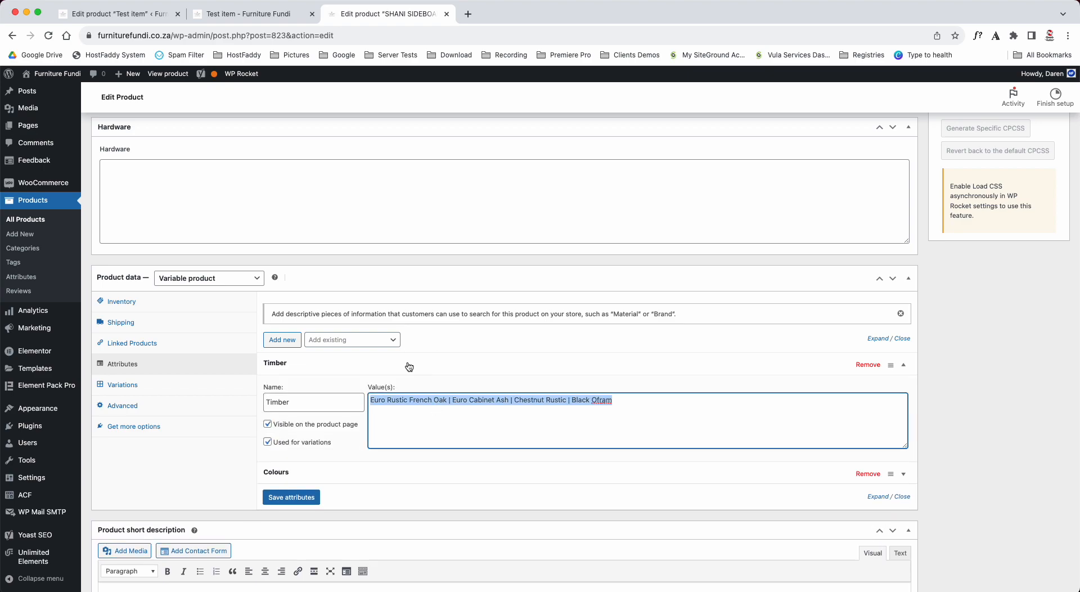
# Step: Add a Timber attribute to Test item with values Euro Rustic French Oak | Euro Cabinet Ash | Chestnut Rustic | Black Ofram | Pine, and save it
pyautogui.click(140, 13)
pyautogui.click(403, 389)
pyautogui.press('super+v')
pyautogui.click(331, 381)
pyautogui.write('Timber')
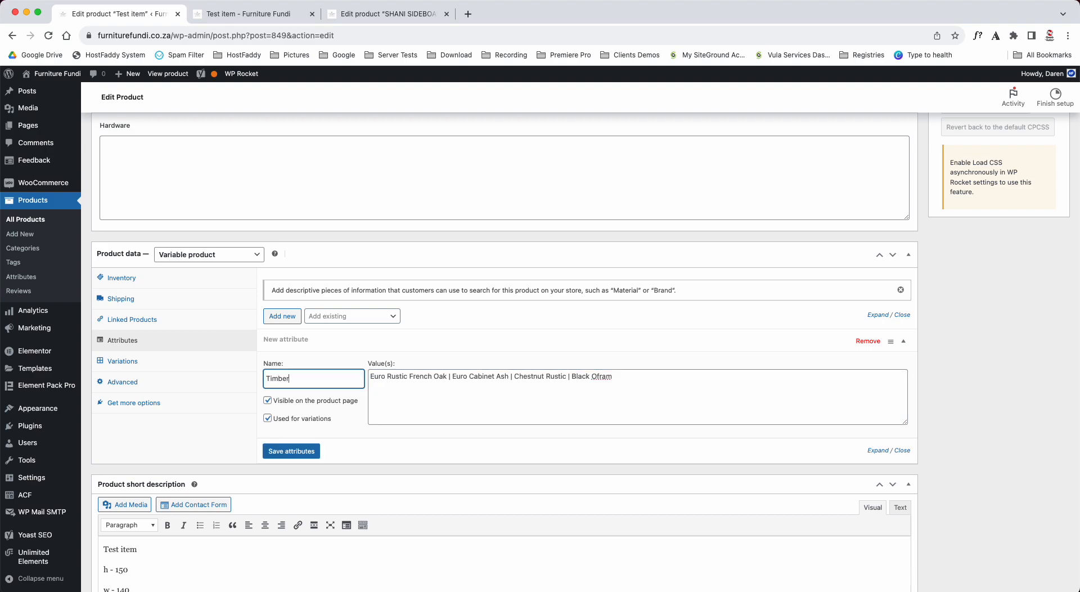
pyautogui.click(646, 380)
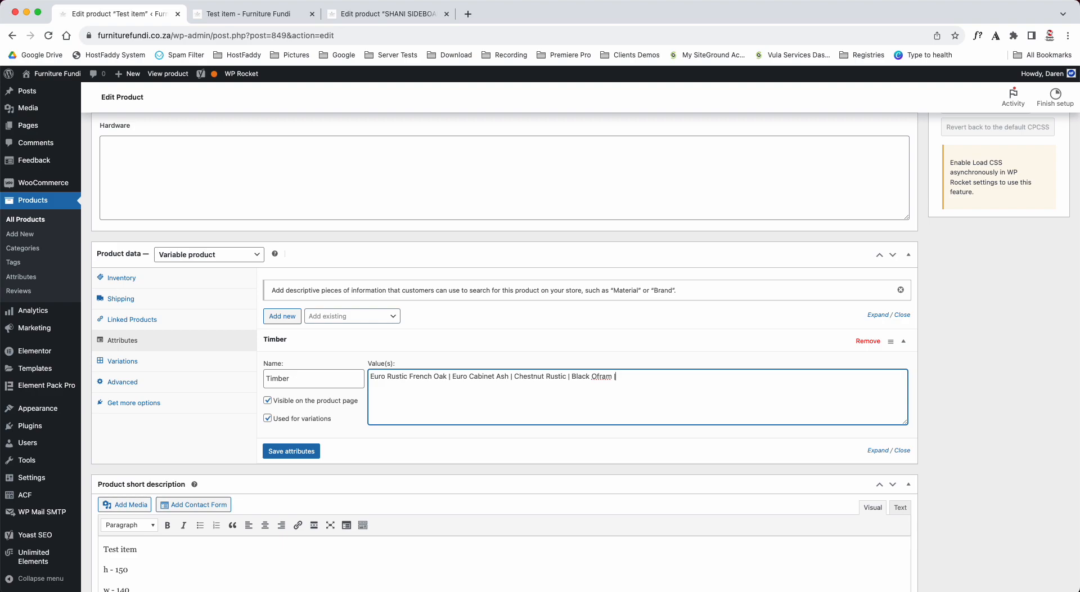
pyautogui.write('Pine')
pyautogui.click(289, 453)
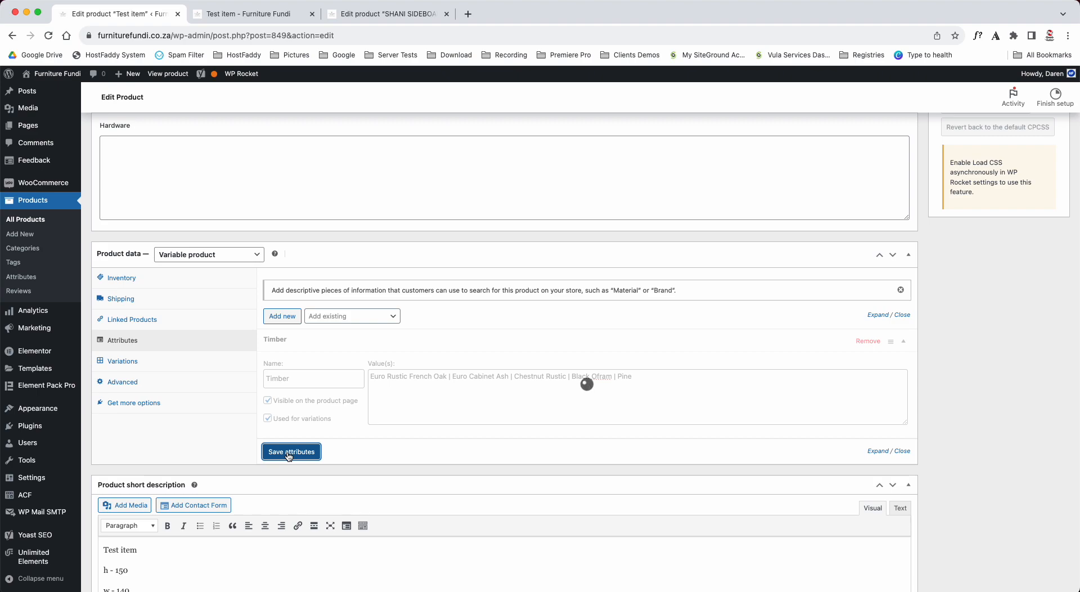
# Step: Copy the Colours attribute's value list from the SHANI SIDEBOARD product
pyautogui.click(373, 21)
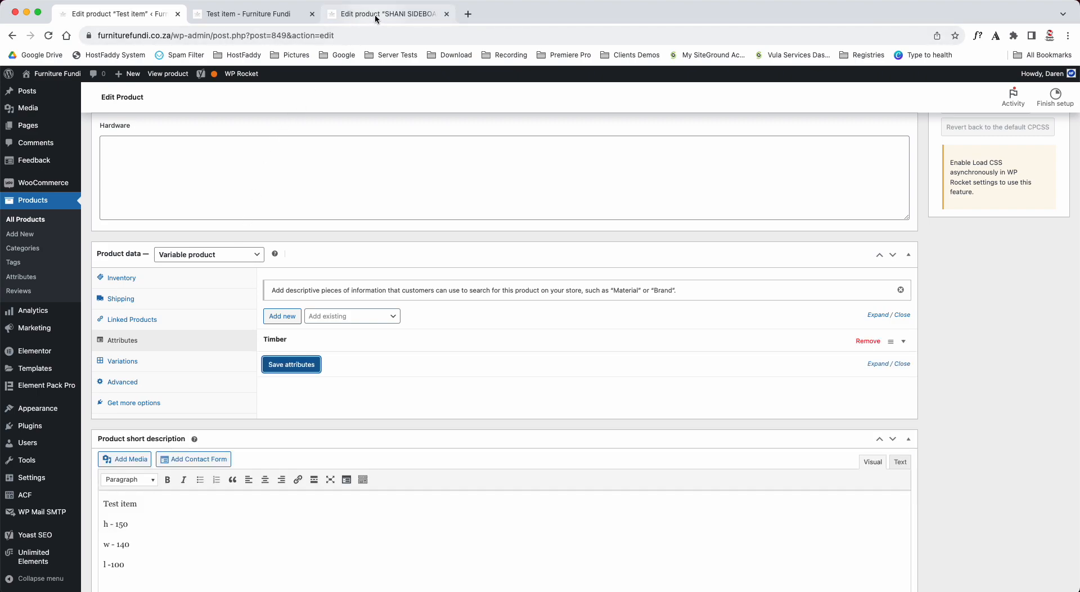
pyautogui.click(337, 367)
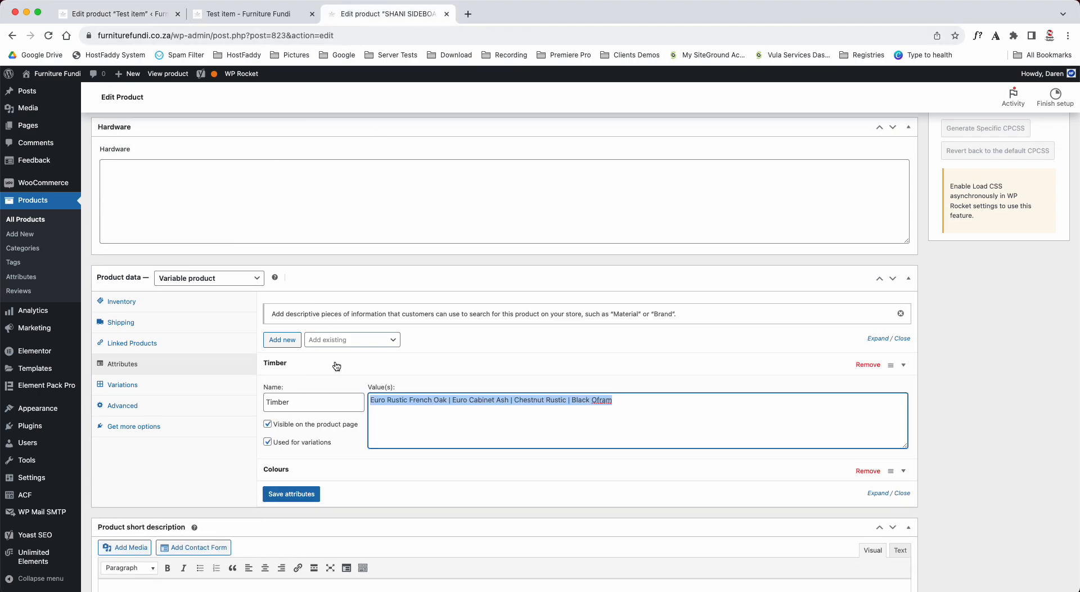
pyautogui.click(371, 387)
pyautogui.click(417, 443)
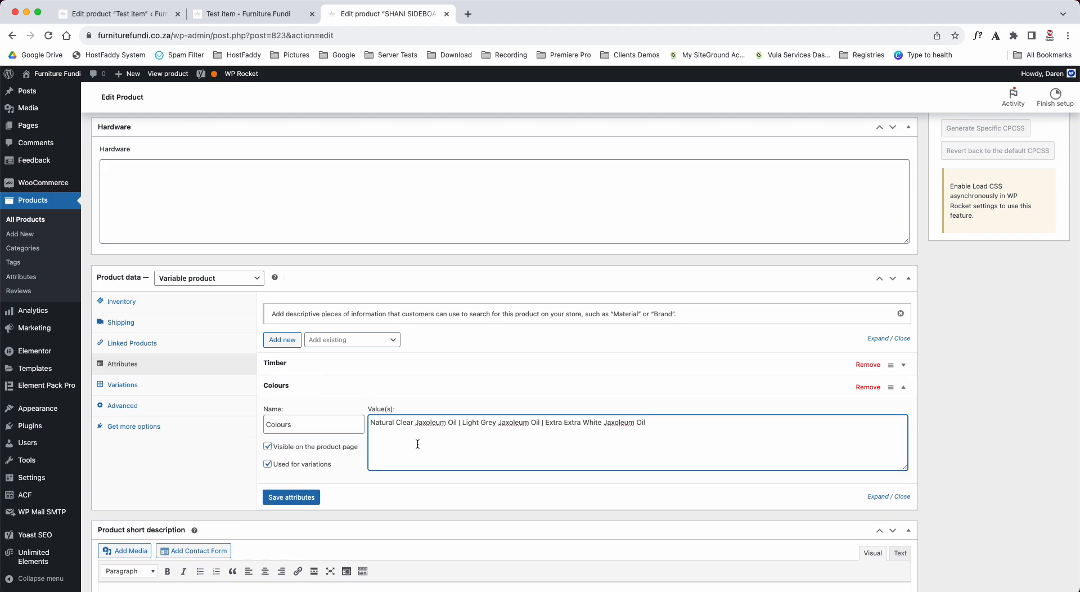
pyautogui.press('super+a')
pyautogui.press('cmd+c')
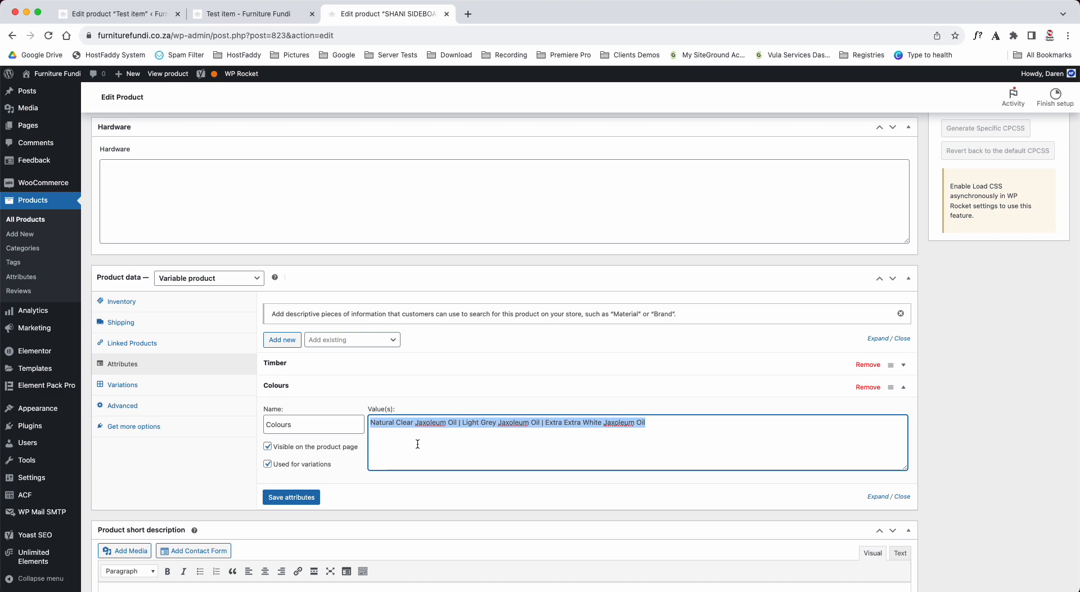
# Step: Add a Colours attribute to Test item with Natural Clear Jaxoleum Oil | Light Grey Jaxoleum Oil | Extra Extra White Jaxoleum Oil, and save it
pyautogui.click(130, 13)
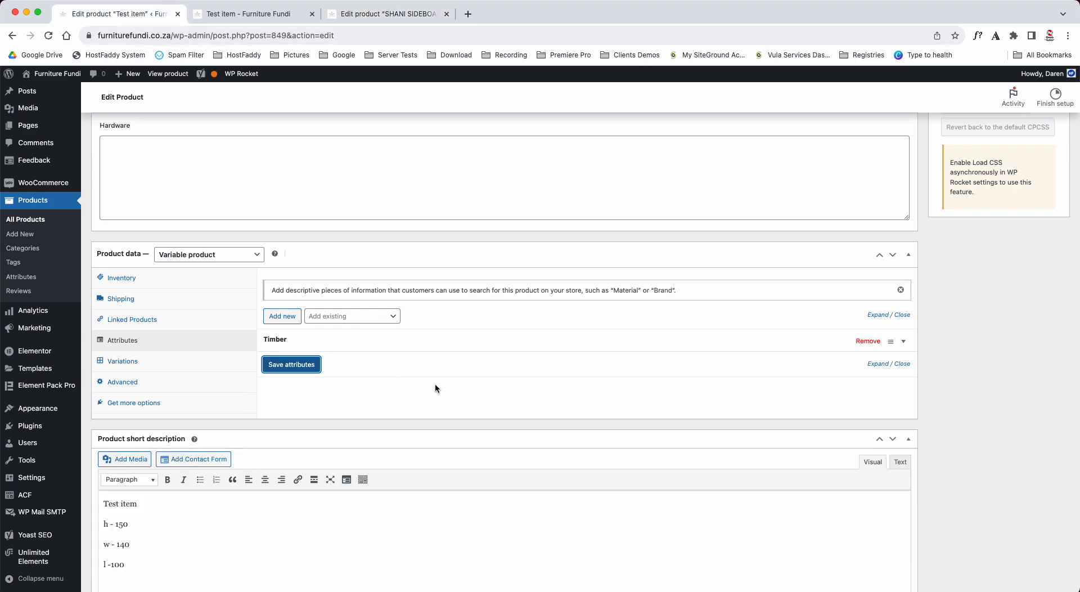
pyautogui.click(284, 317)
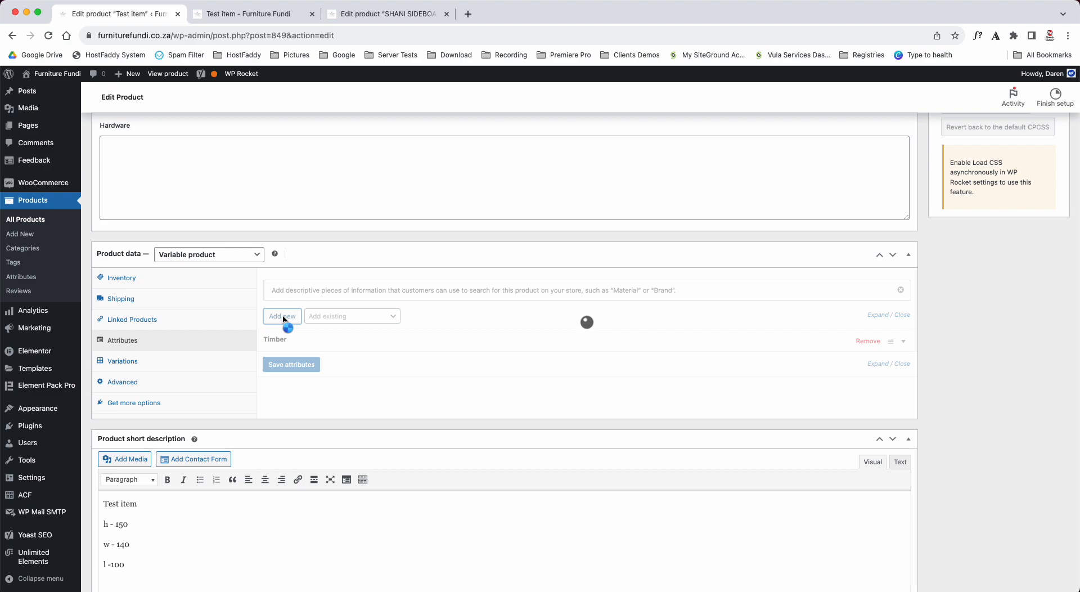
pyautogui.click(300, 402)
pyautogui.write('C')
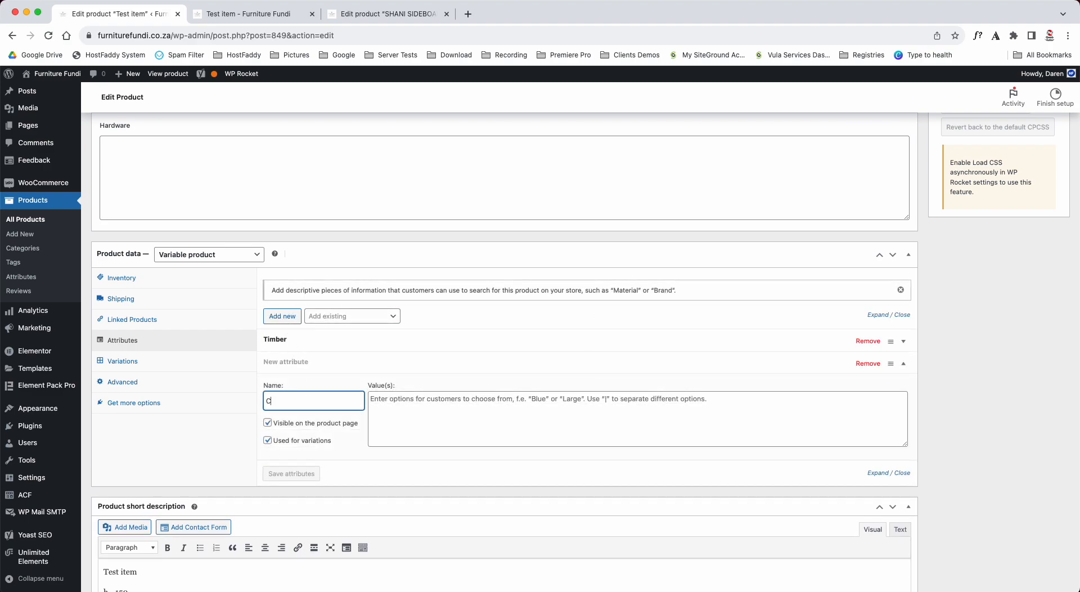
pyautogui.write('olours')
pyautogui.click(384, 409)
pyautogui.press('cmd+v')
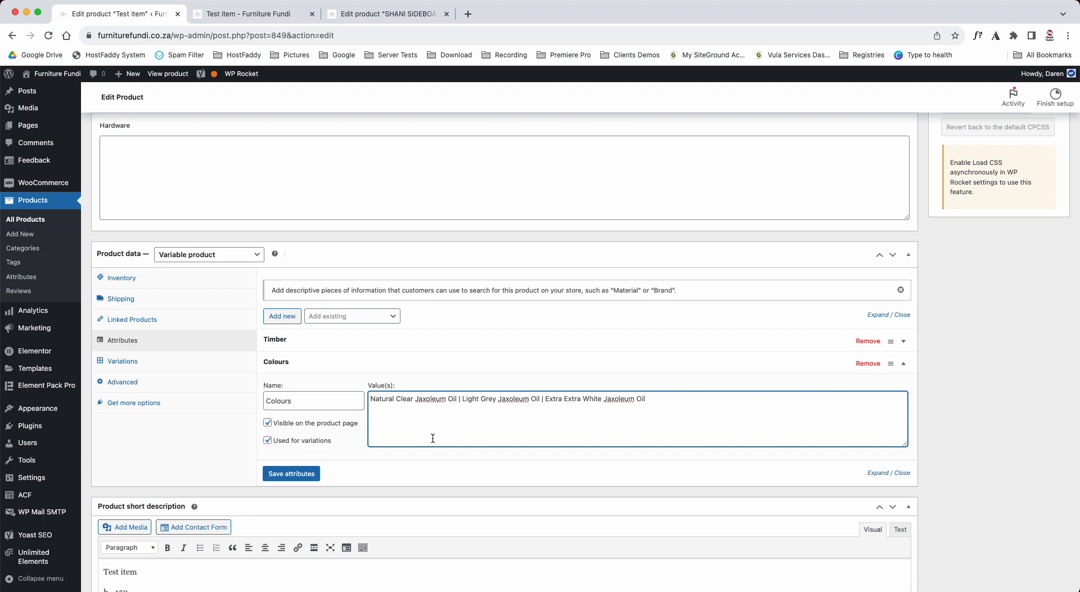
pyautogui.click(288, 475)
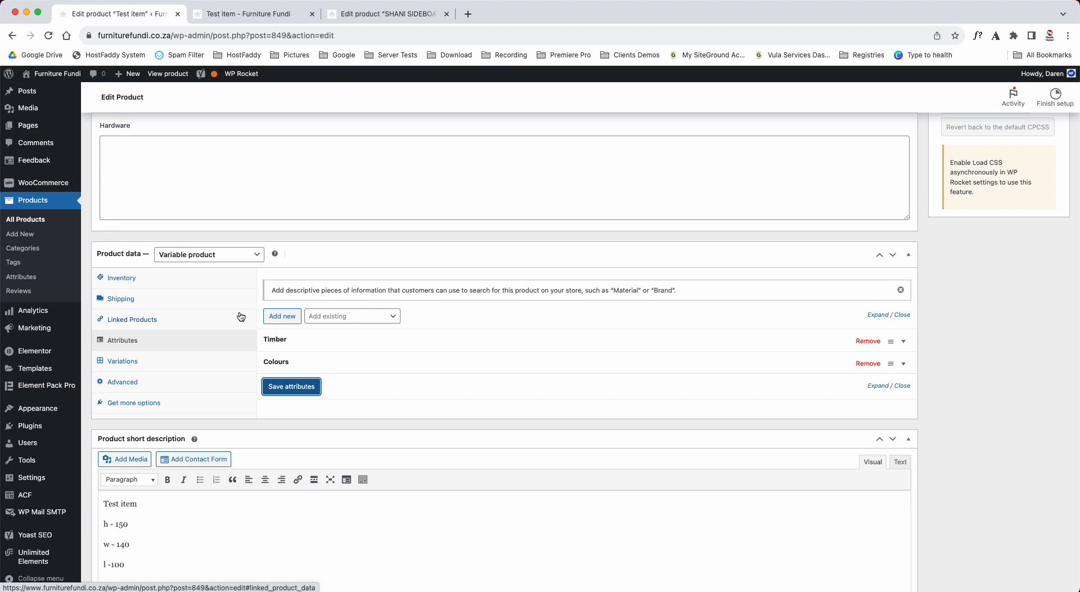
# Step: Generate all product variations from the combinations of the Timber and Colours attributes
pyautogui.click(241, 317)
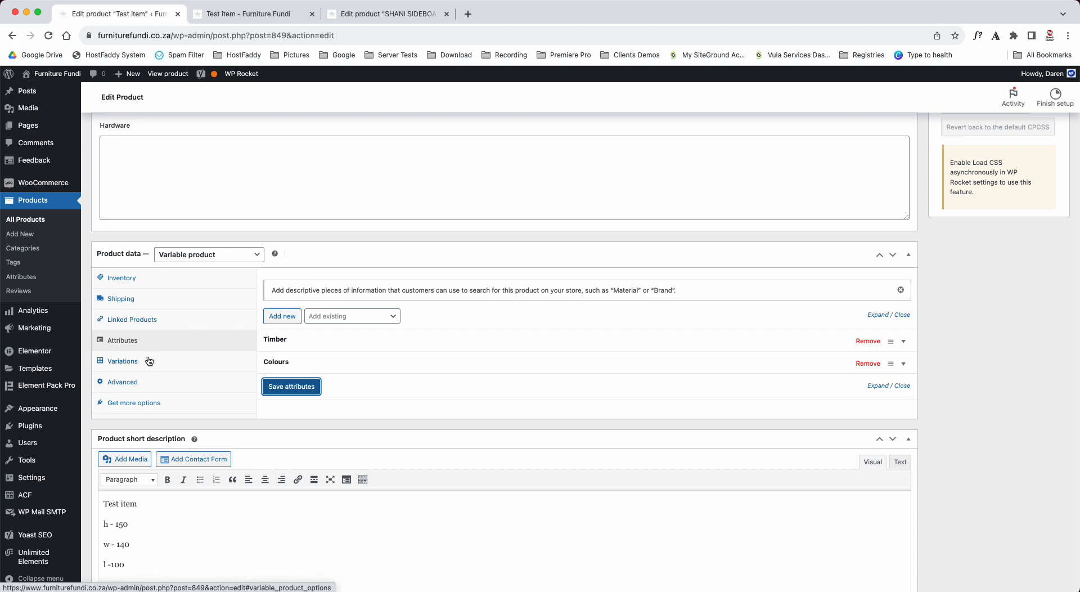
pyautogui.click(115, 364)
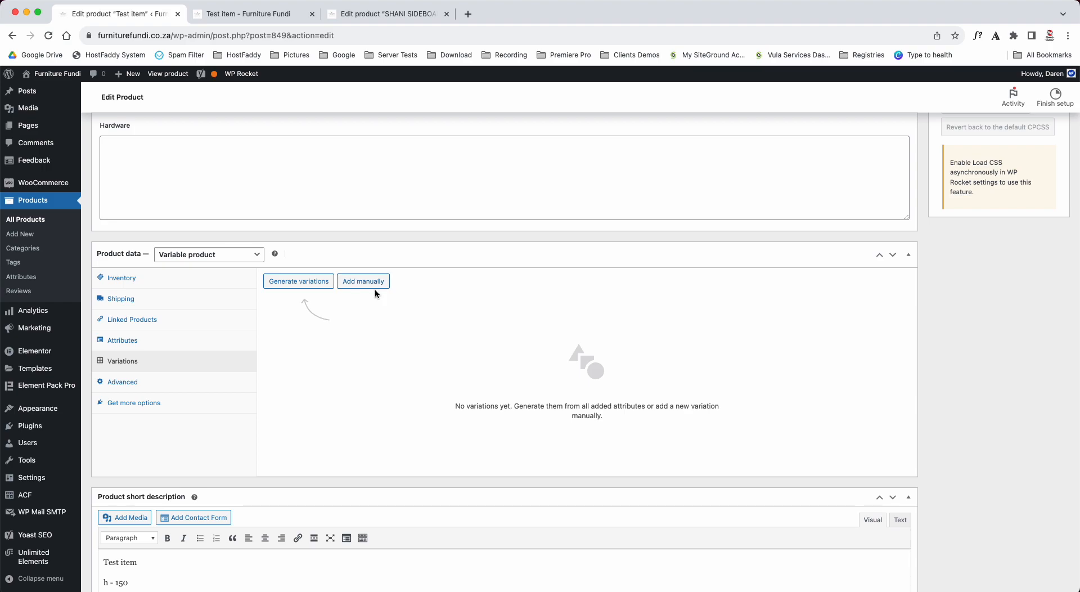
pyautogui.click(296, 286)
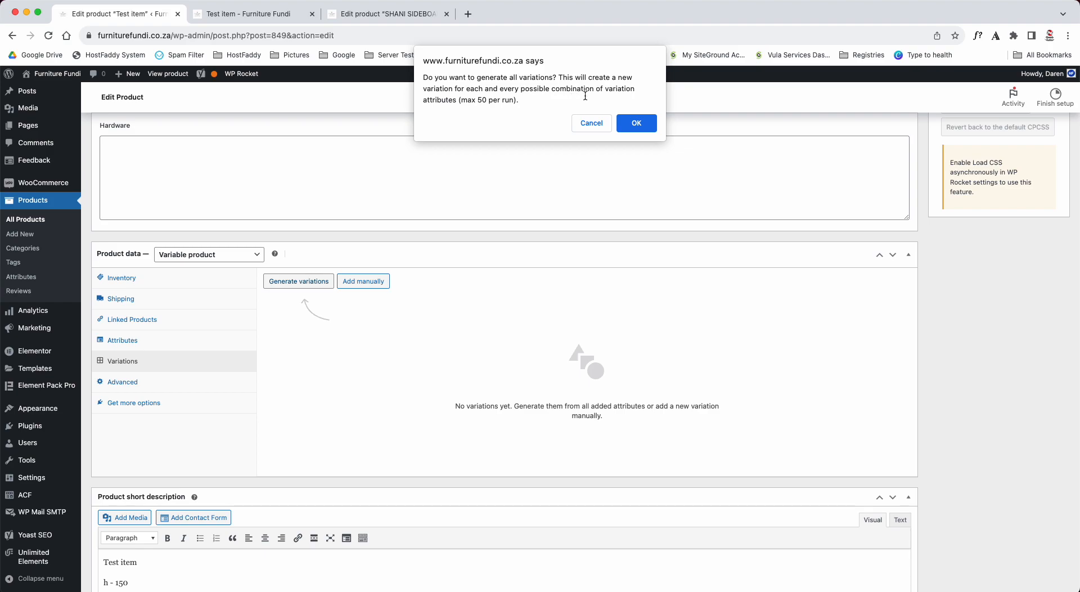
pyautogui.moveTo(464, 102); pyautogui.dragTo(514, 102)
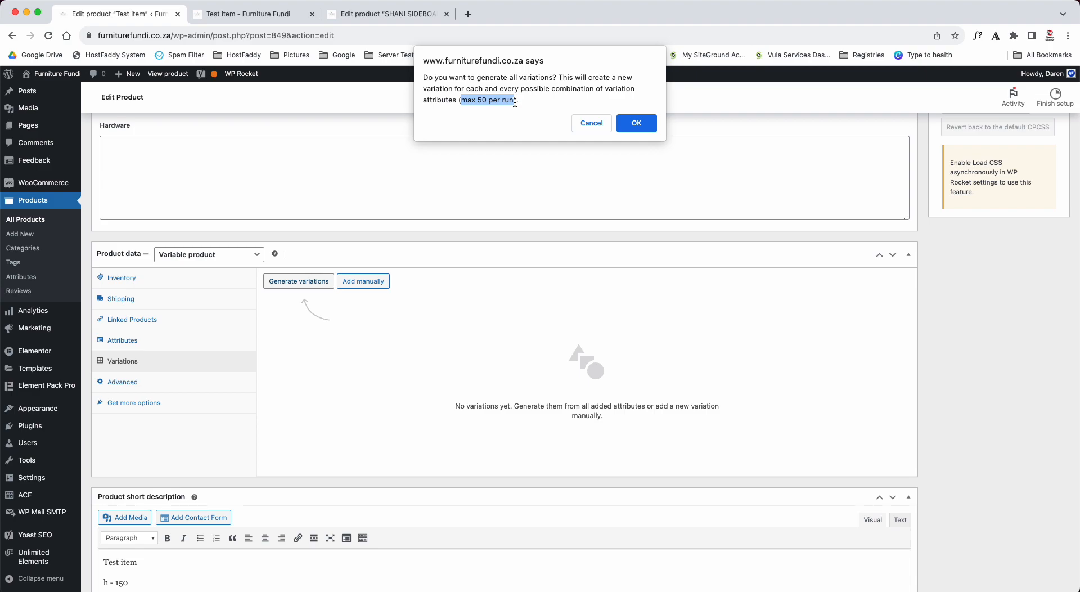
pyautogui.click(631, 130)
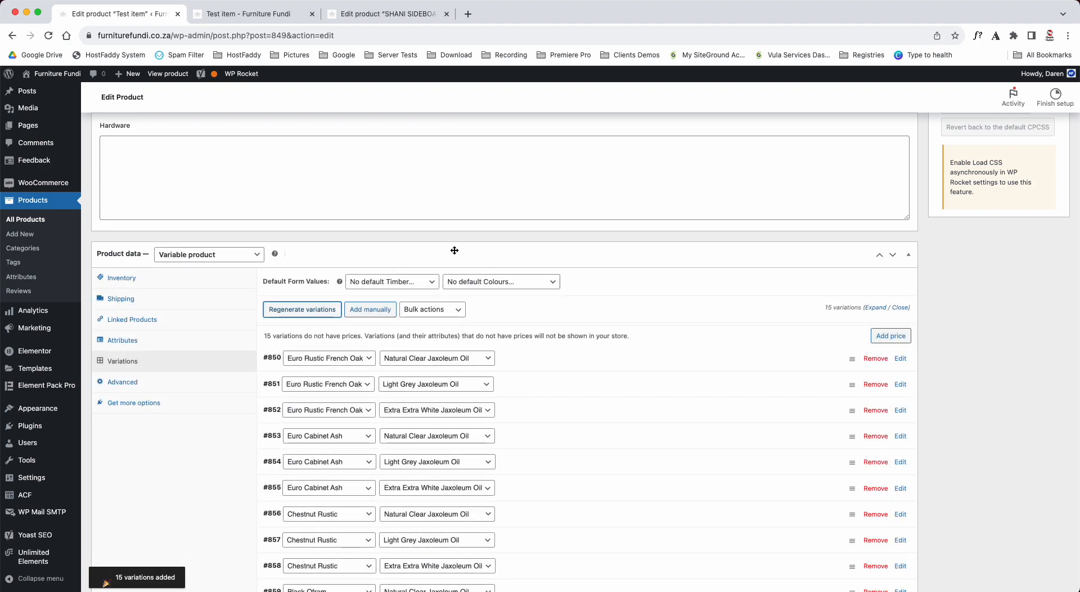
# Step: Review the generated variations and remove the Pine / Extra Extra White Jaxoleum Oil variation
pyautogui.scroll(-3, 454, 250)
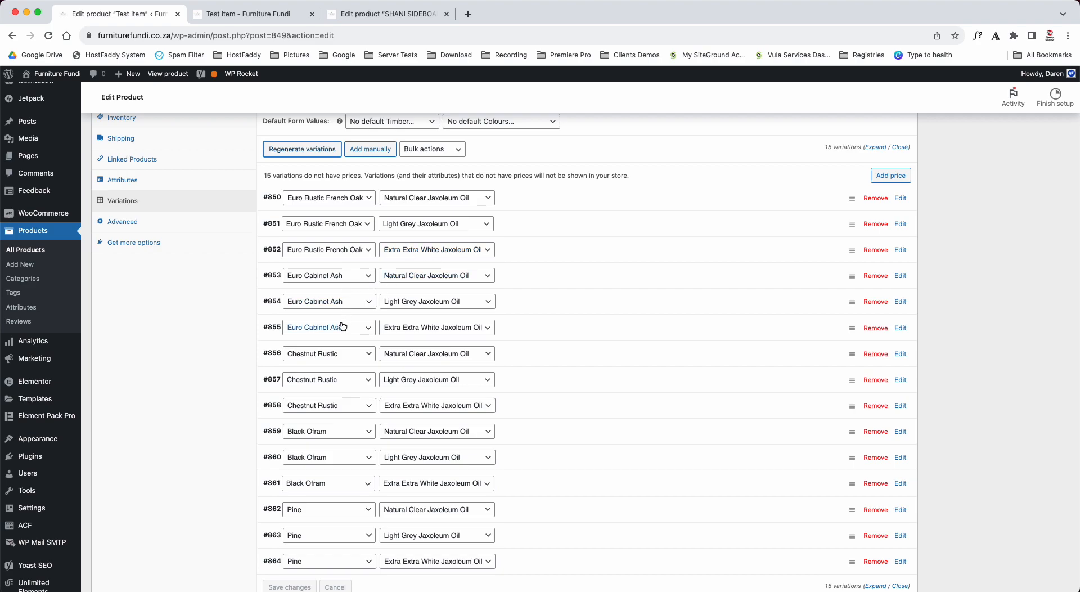
pyautogui.scroll(-4, 405, 394)
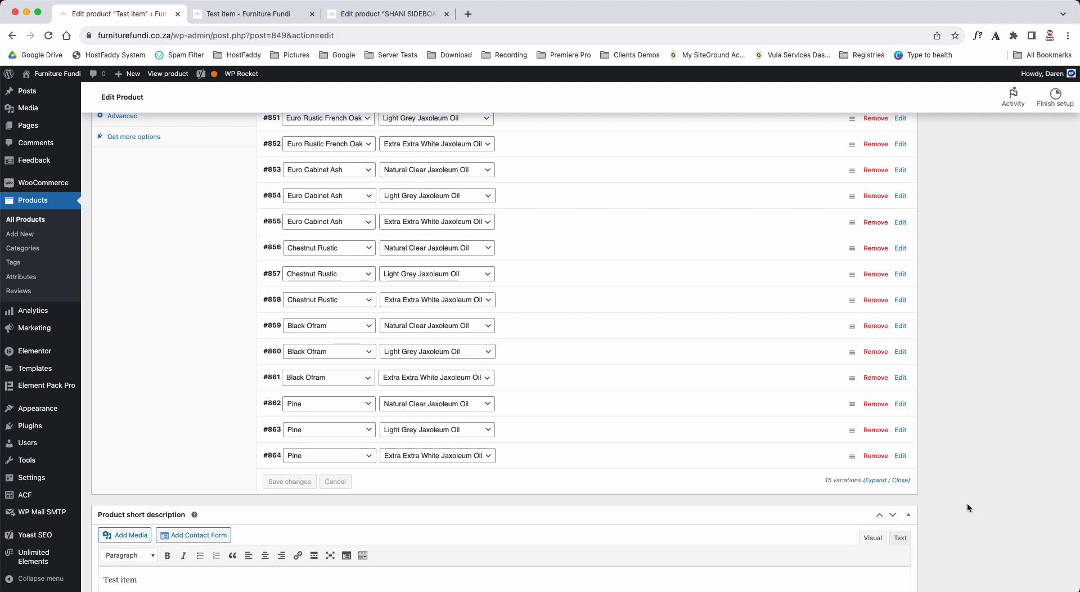
pyautogui.click(880, 458)
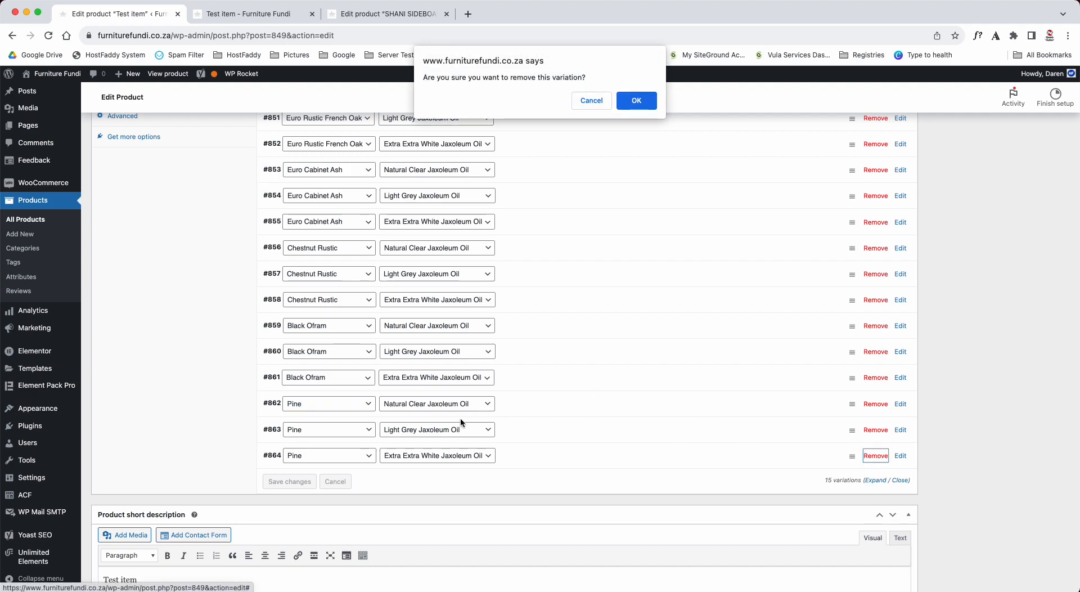
pyautogui.click(636, 101)
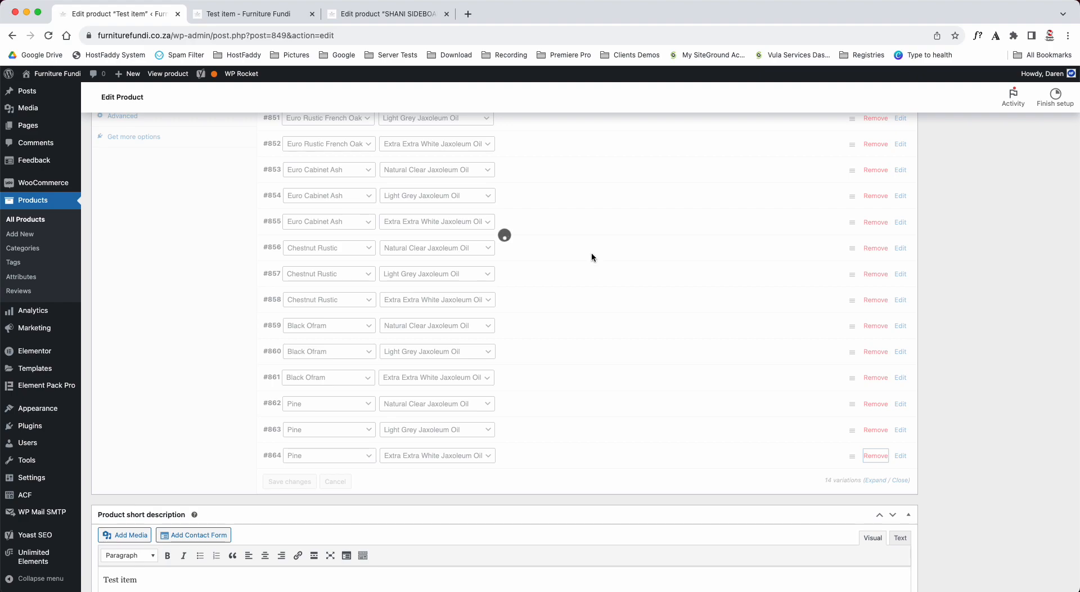
# Step: Update the Test item product and reload its published page to check the variations
pyautogui.scroll(8, 604, 272)
pyautogui.scroll(15, 602, 268)
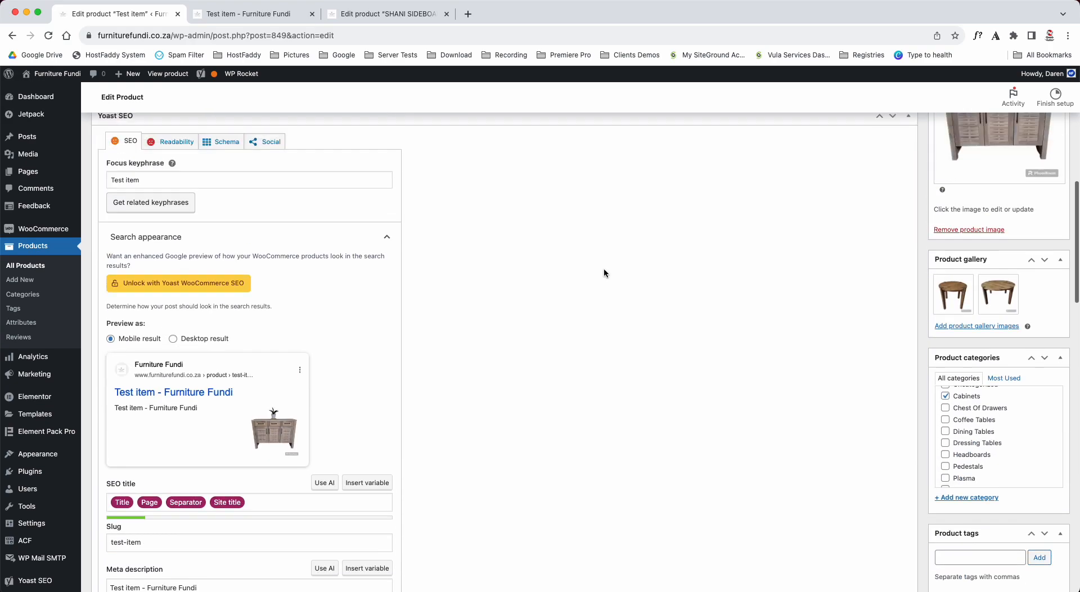
pyautogui.click(1034, 381)
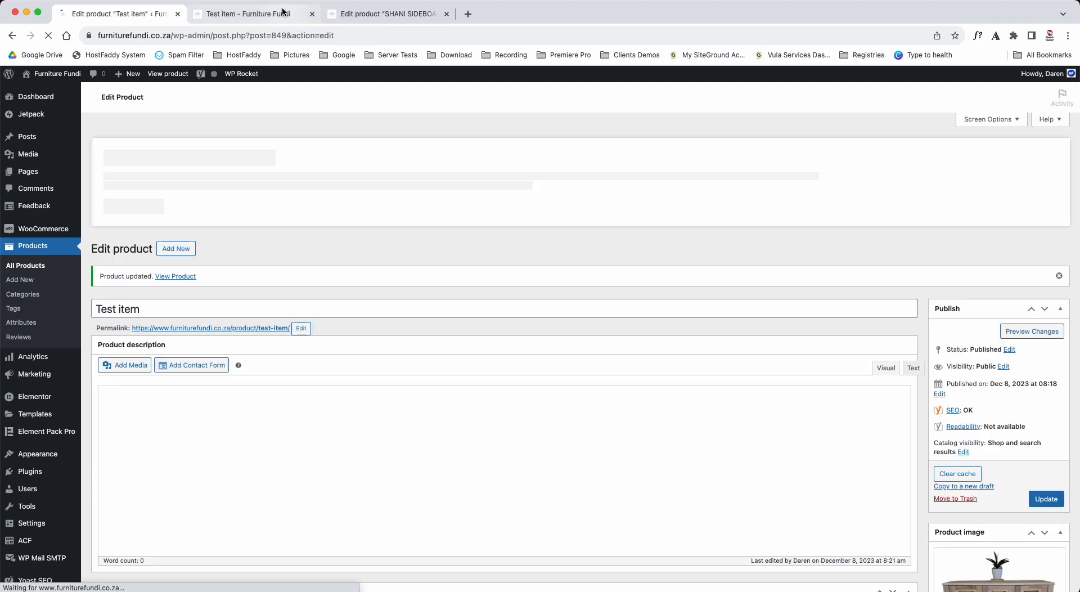
pyautogui.click(283, 13)
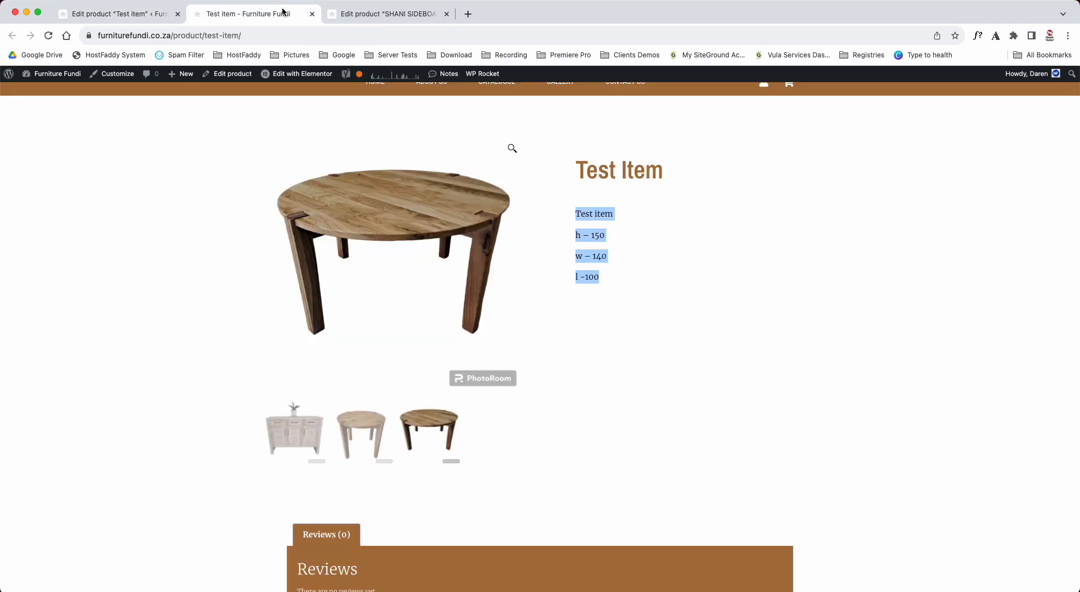
pyautogui.press('super+r')
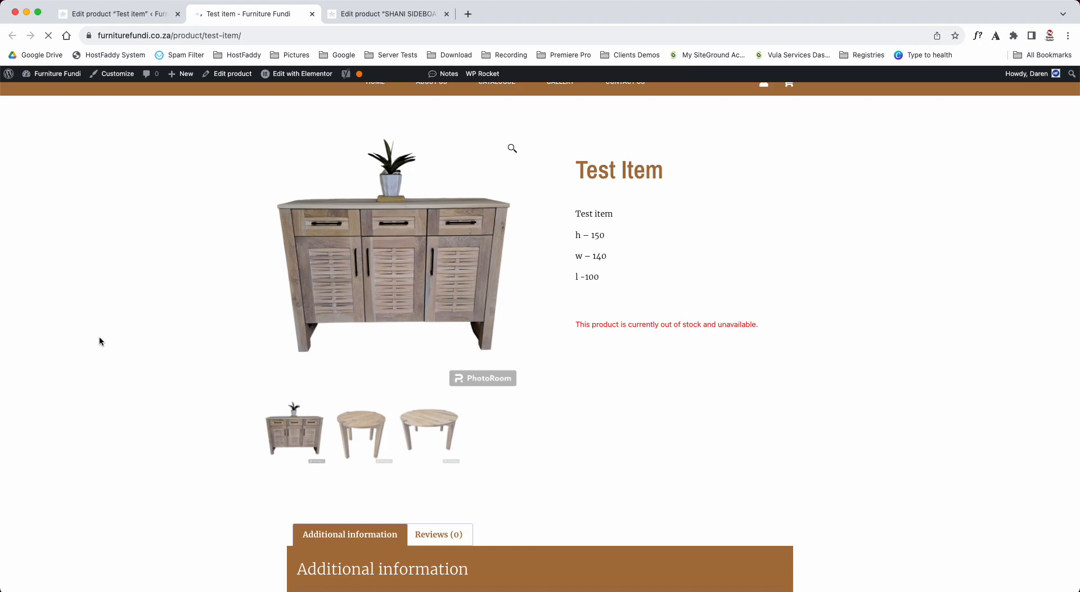
# Step: Return to Test item's variations and set the regular price of Euro Rustic French Oak / Natural Clear Jaxoleum Oil to 1250
pyautogui.click(129, 17)
pyautogui.scroll(-20, 393, 423)
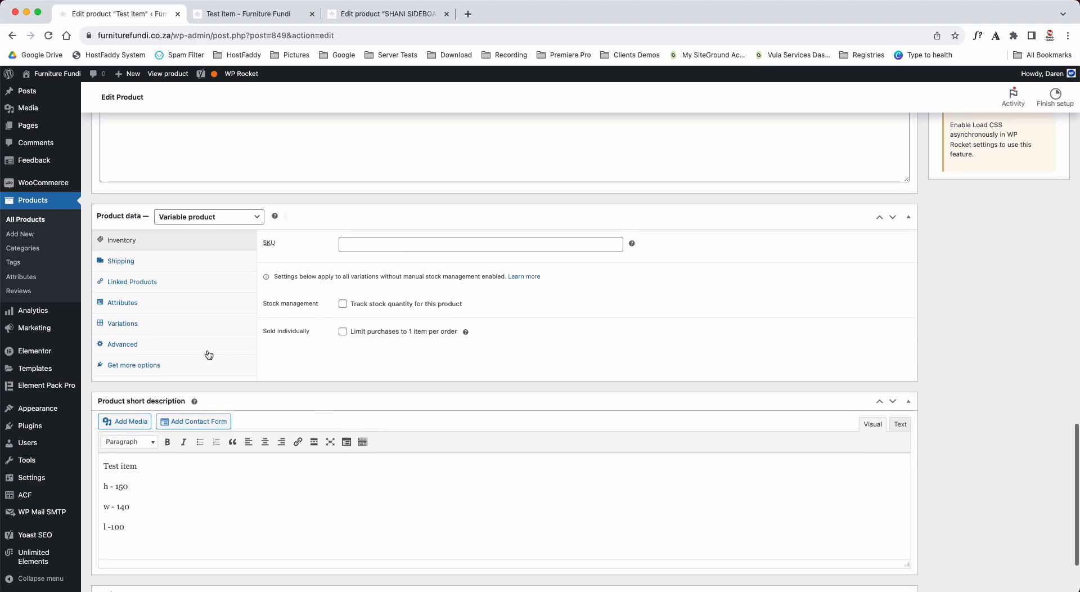
pyautogui.click(119, 324)
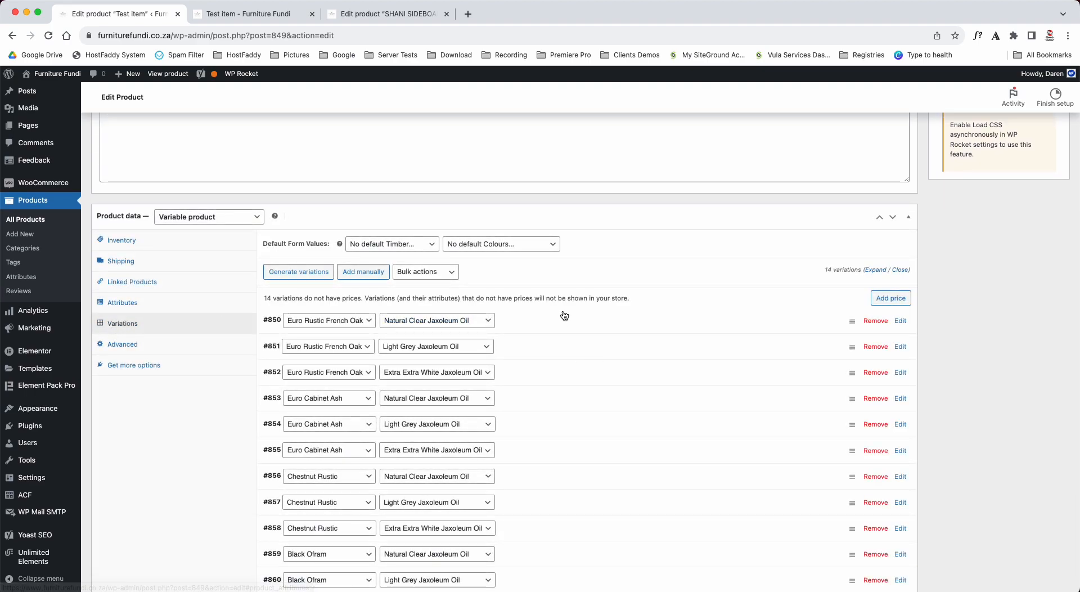
pyautogui.click(566, 322)
pyautogui.scroll(-3, 501, 331)
pyautogui.click(278, 338)
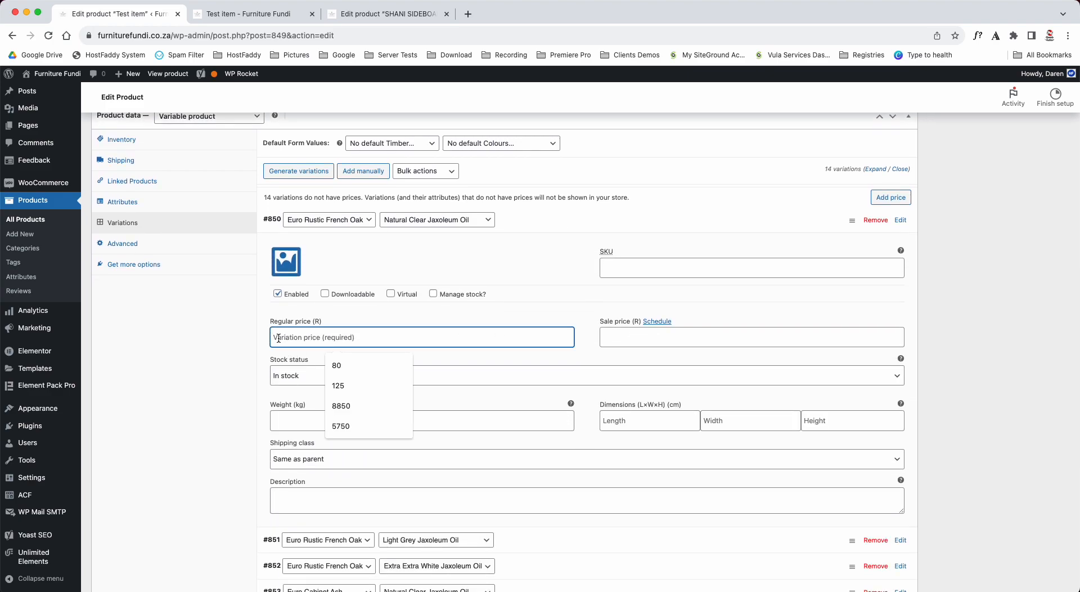
pyautogui.write('1250')
pyautogui.press('super+a')
pyautogui.press('super+x')
pyautogui.press('super+v')
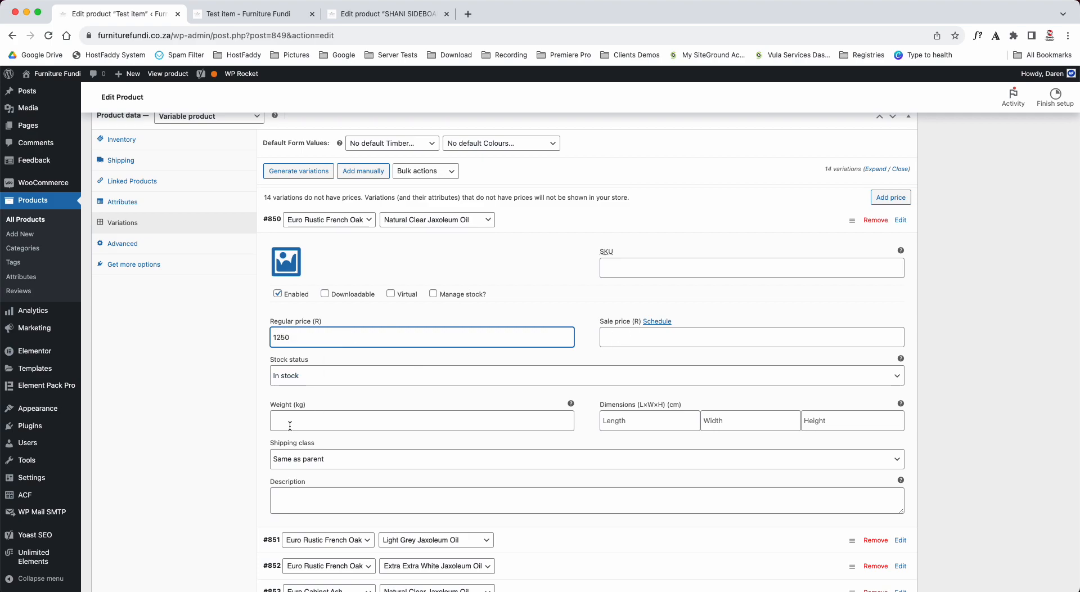
# Step: Open the image chooser for the Euro Rustic French Oak / Natural Clear Jaxoleum Oil variation
pyautogui.click(286, 261)
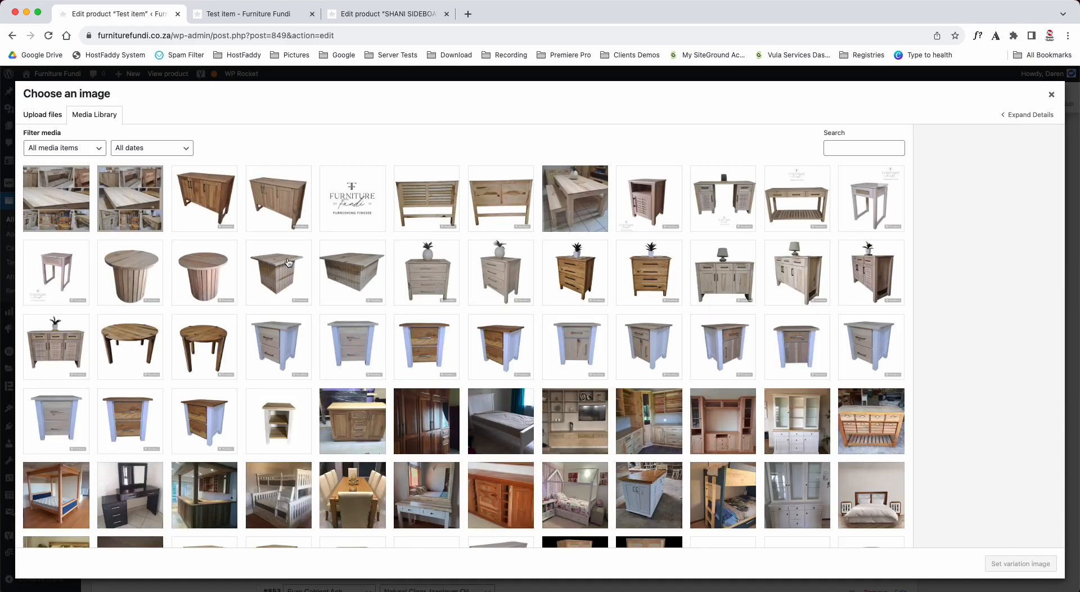
pyautogui.click(31, 119)
pyautogui.click(509, 297)
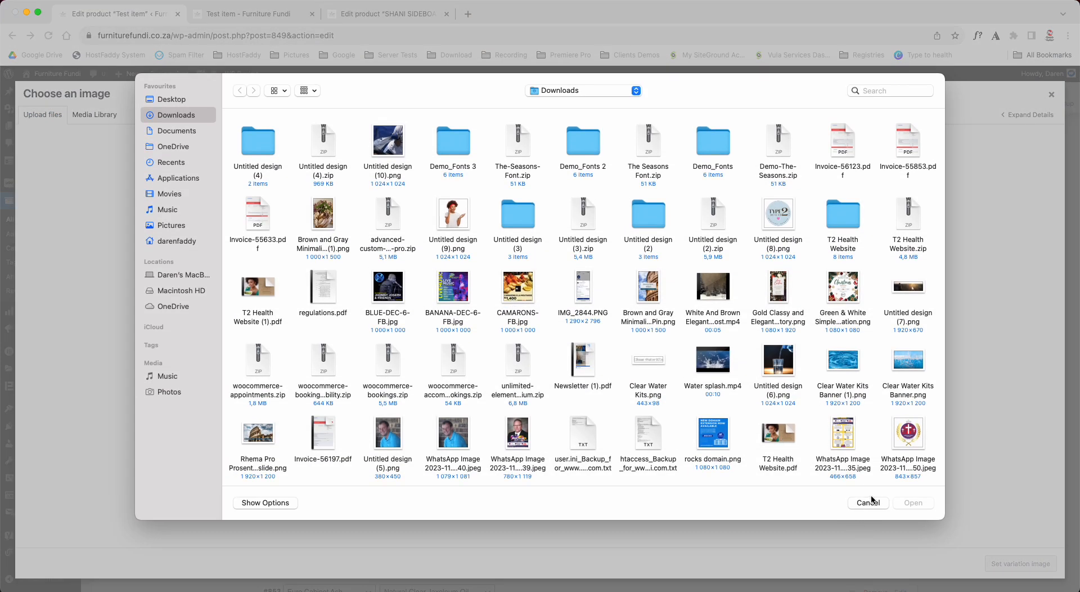
pyautogui.click(869, 502)
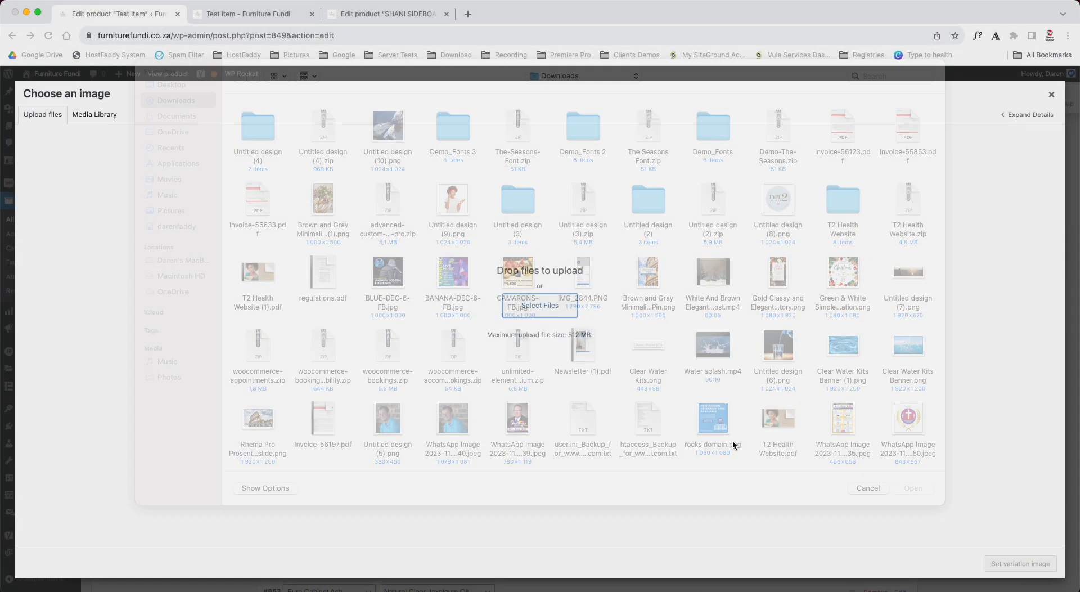
pyautogui.click(95, 115)
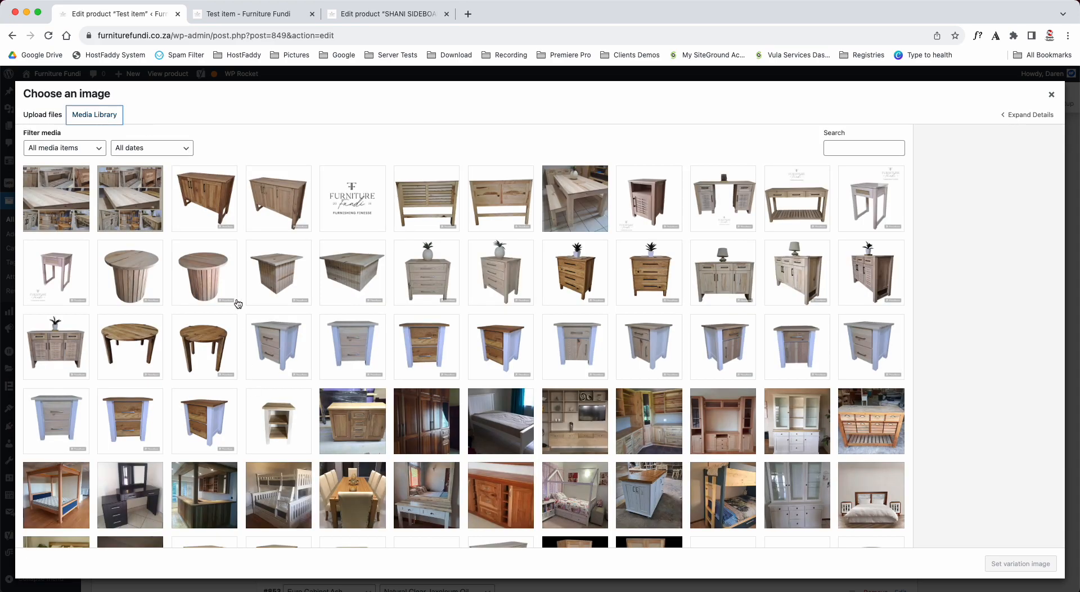
# Step: Assign ELLA_SHAE_FLUTED_SIDE_TABLE_FRENCH_OAK_1.png as the image of the Euro Rustic French Oak / Natural Clear Jaxoleum Oil variation and collapse it
pyautogui.click(209, 274)
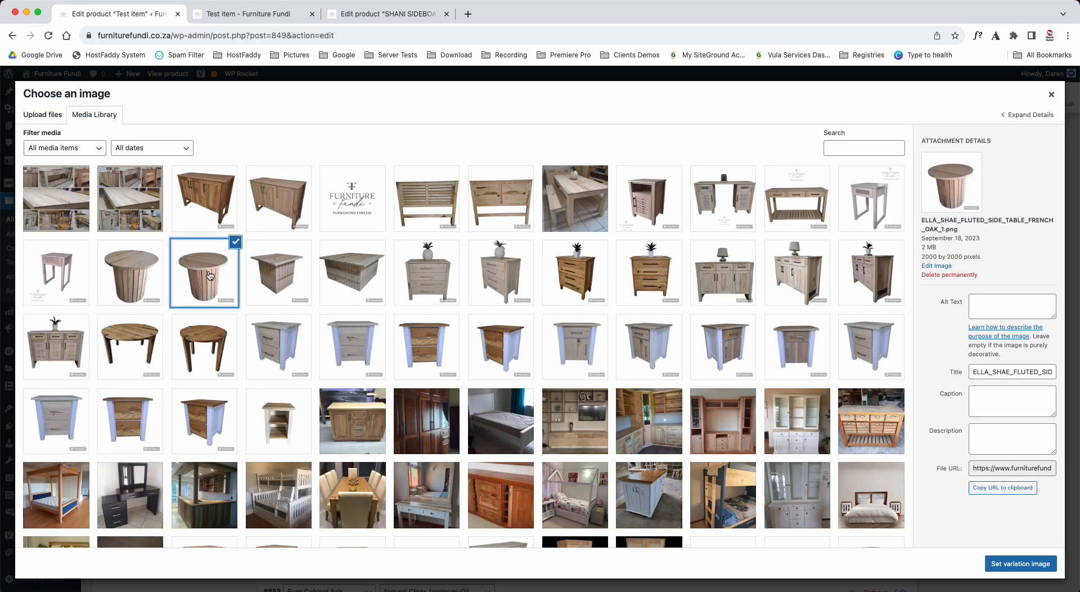
pyautogui.click(1013, 568)
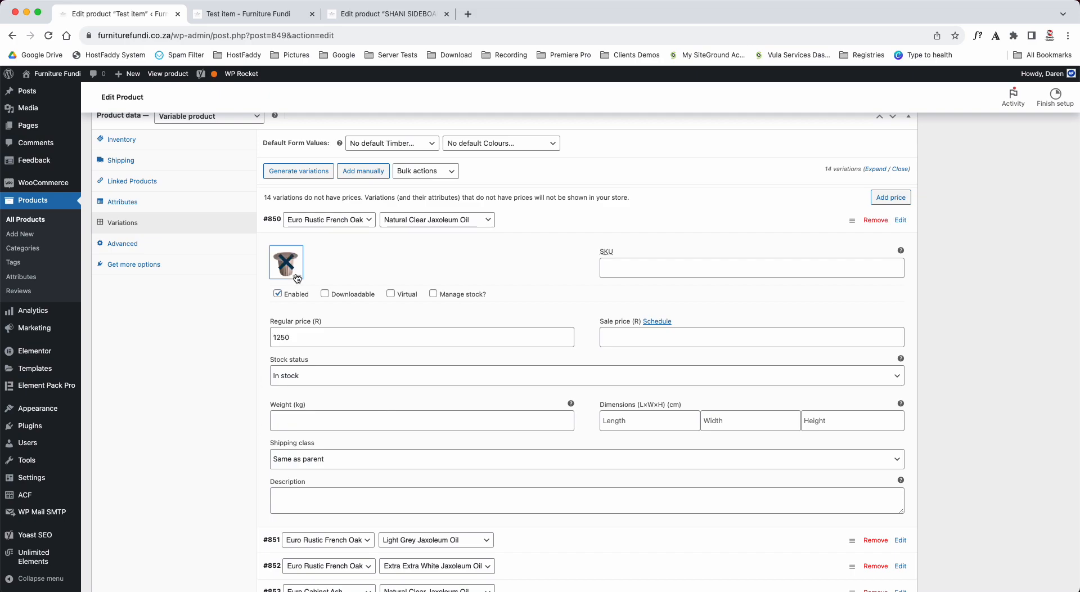
pyautogui.click(549, 223)
# Step: Give the Euro Rustic French Oak / Light Grey Jaxoleum Oil variation the image SHANI-SIDEBOARD-3-DOOR-FRENCH-OAK.png and a regular price of 1200
pyautogui.click(545, 247)
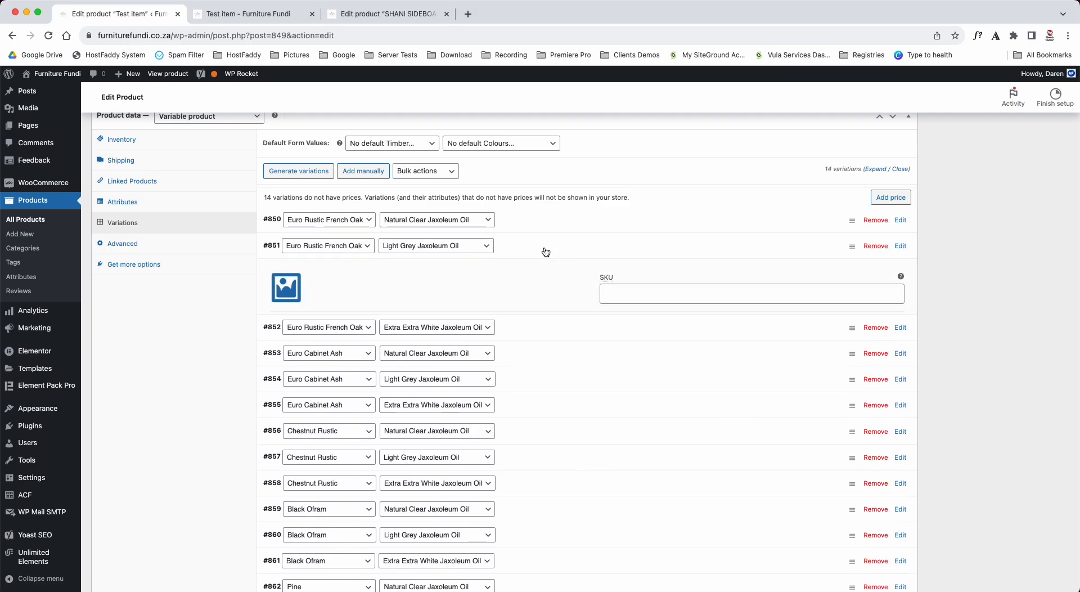
pyautogui.click(288, 290)
pyautogui.click(186, 198)
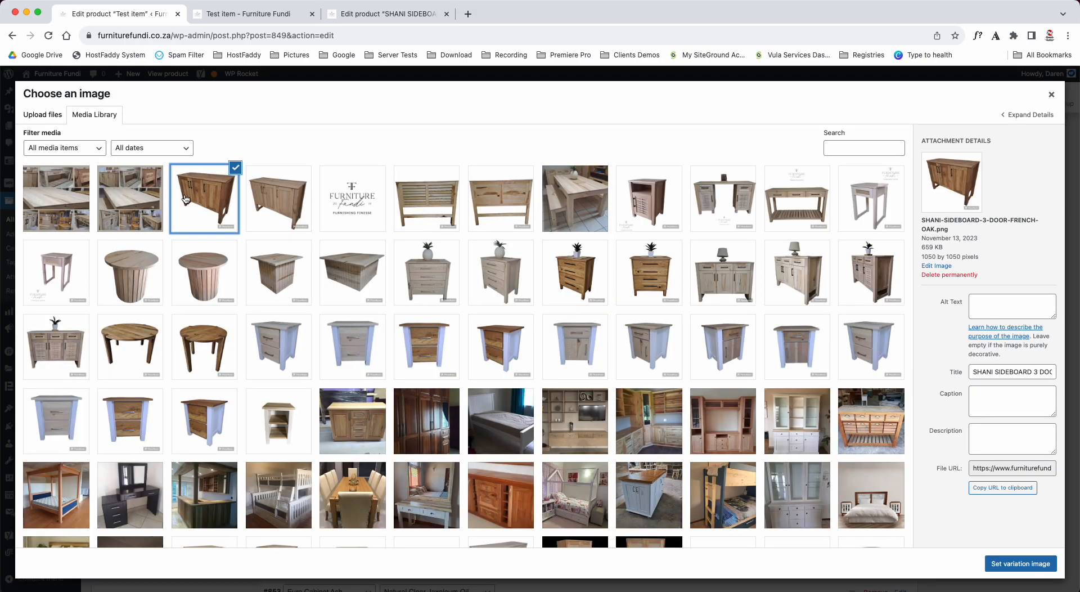
pyautogui.click(1007, 567)
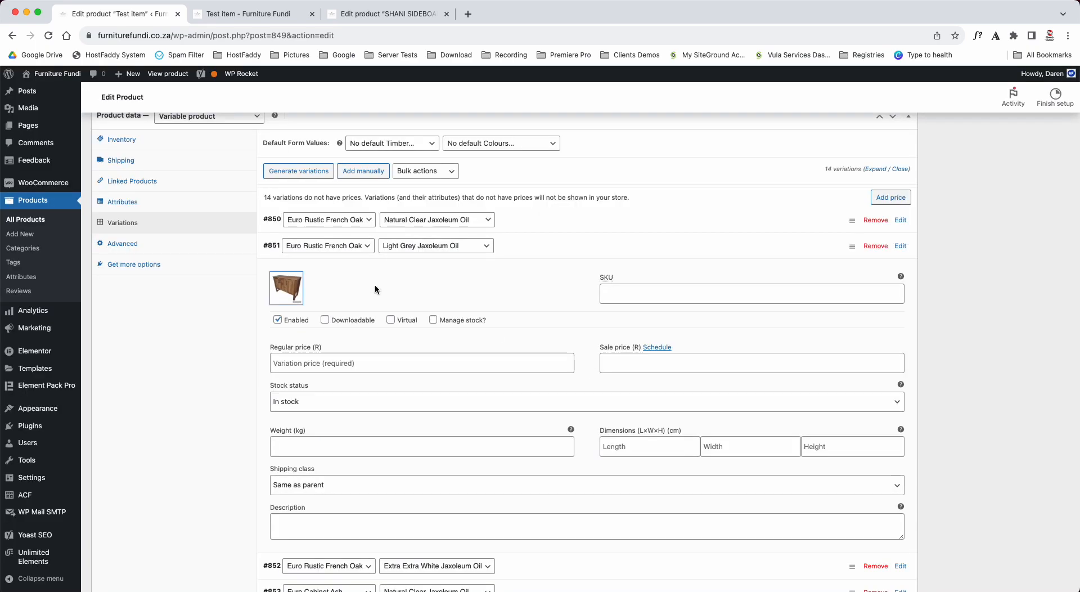
pyautogui.click(541, 249)
pyautogui.click(541, 249)
pyautogui.click(404, 359)
pyautogui.write('1200')
pyautogui.click(526, 253)
# Step: Give the Euro Rustic French Oak / Extra Extra White Jaxoleum Oil variation the image IMENA-HEADBOARD-DOUBLE-QUEEN-1.png and a regular price of 1250
pyautogui.click(525, 268)
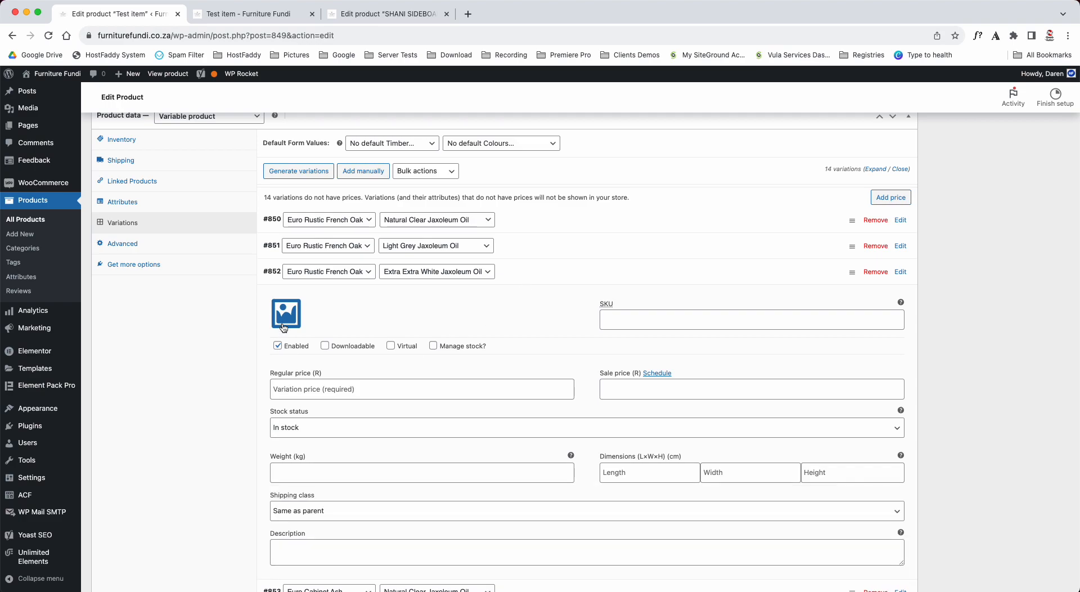
pyautogui.click(283, 335)
pyautogui.click(419, 224)
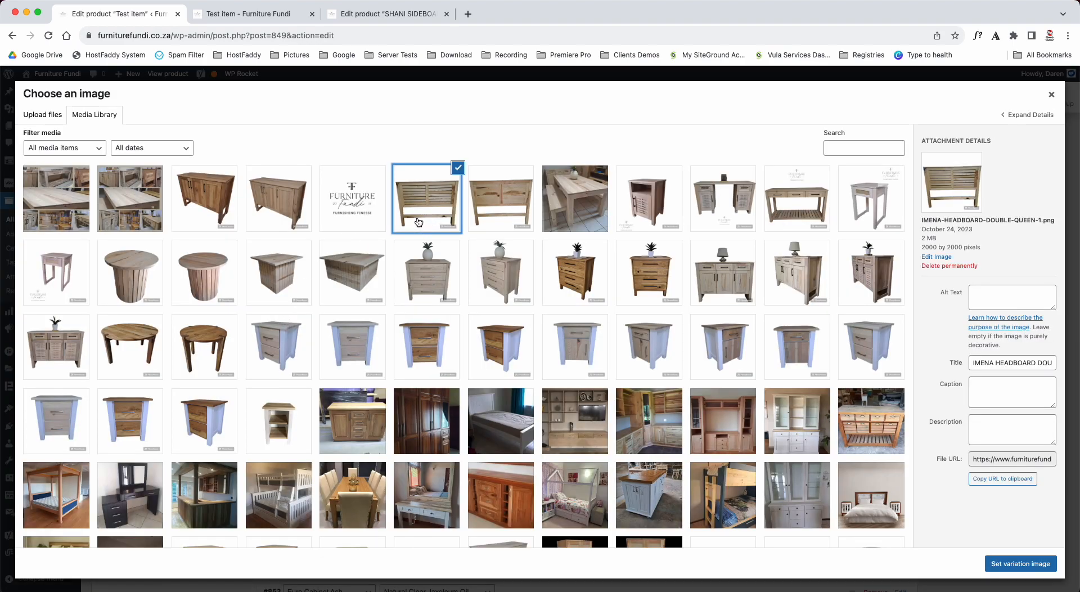
pyautogui.click(1019, 563)
pyautogui.click(453, 394)
pyautogui.write('1200')
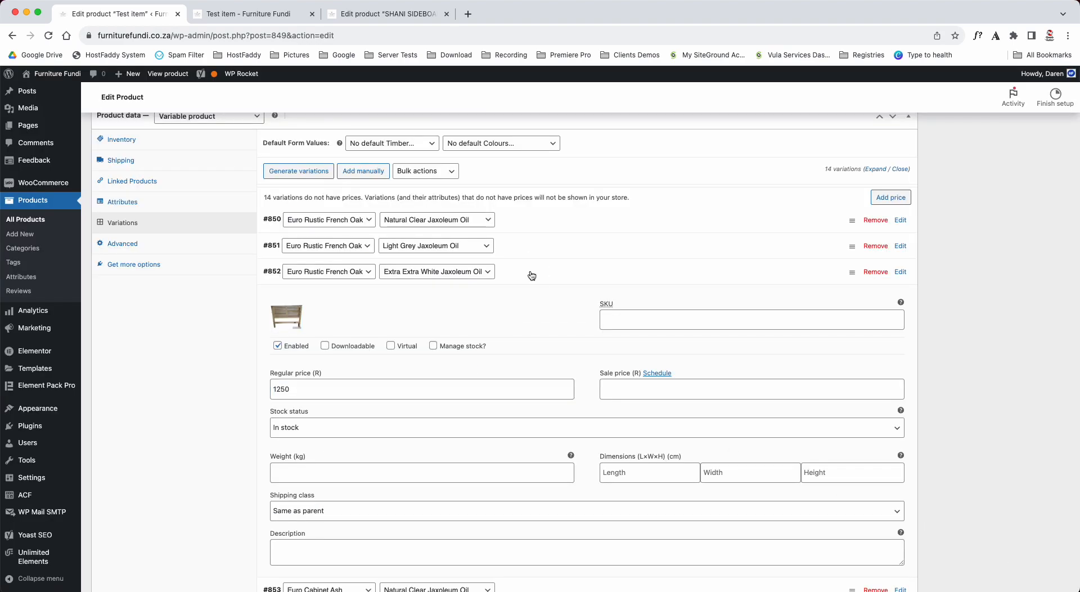
pyautogui.click(528, 272)
# Step: Set the Euro Cabinet Ash / Natural Clear Jaxoleum Oil variation's regular price to 1500 and give it a white-sided wooden-drawer pedestal image
pyautogui.click(531, 301)
pyautogui.click(334, 417)
pyautogui.write('150')
pyautogui.press('BackSpace')
pyautogui.press('BackSpace')
pyautogui.press('BackSpace')
pyautogui.write('1300')
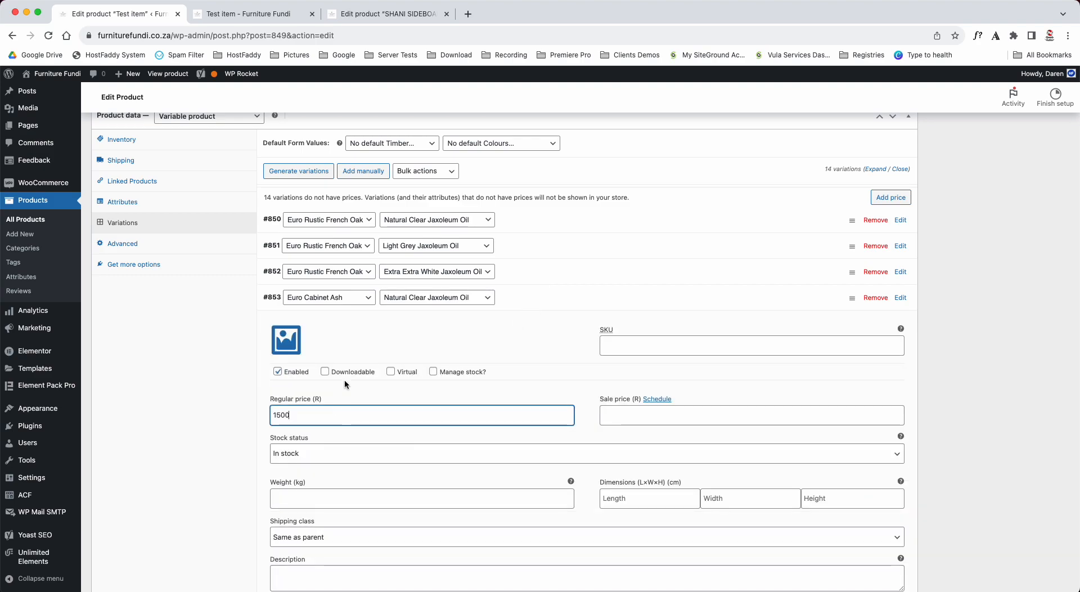
pyautogui.click(287, 344)
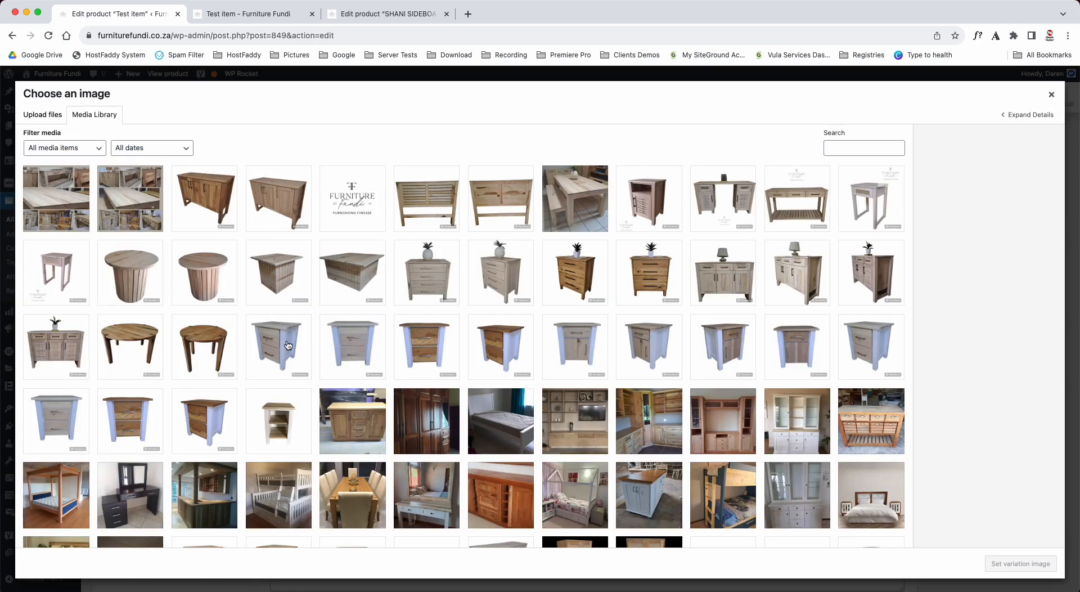
pyautogui.click(405, 343)
pyautogui.click(1020, 563)
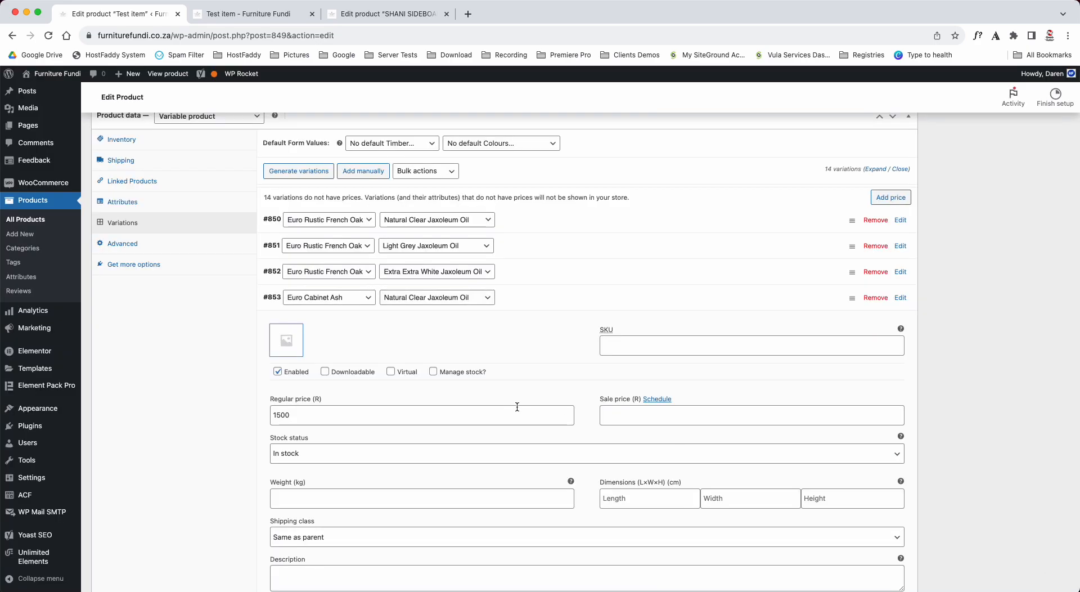
pyautogui.click(573, 303)
# Step: Give the Euro Cabinet Ash / Light Grey Jaxoleum Oil variation a front-view sideboard image with a lamp and a regular price of 1500
pyautogui.click(559, 323)
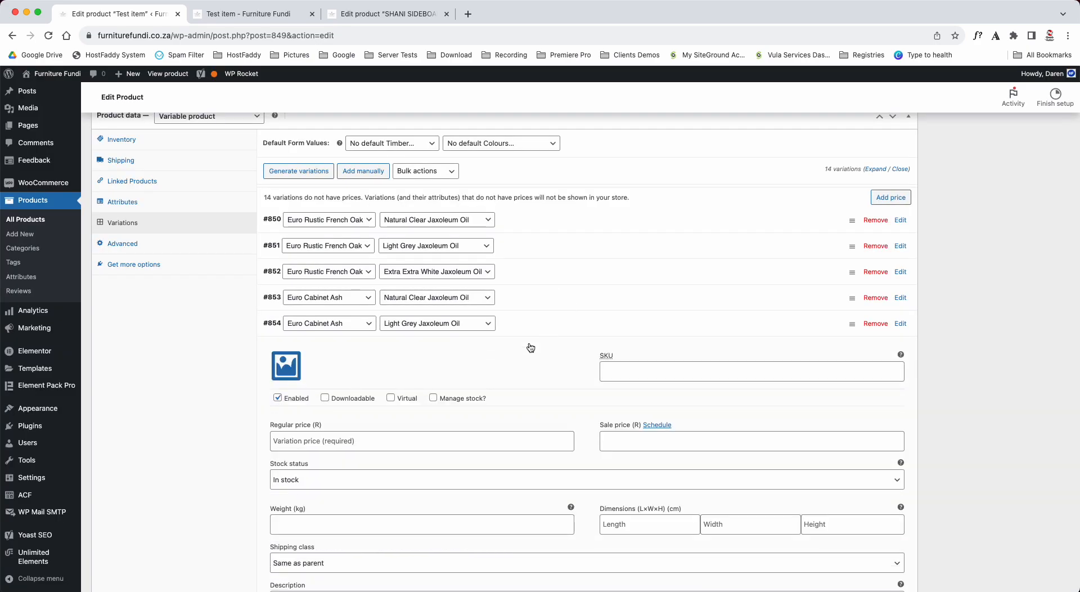
pyautogui.click(286, 366)
pyautogui.click(722, 282)
pyautogui.click(1020, 563)
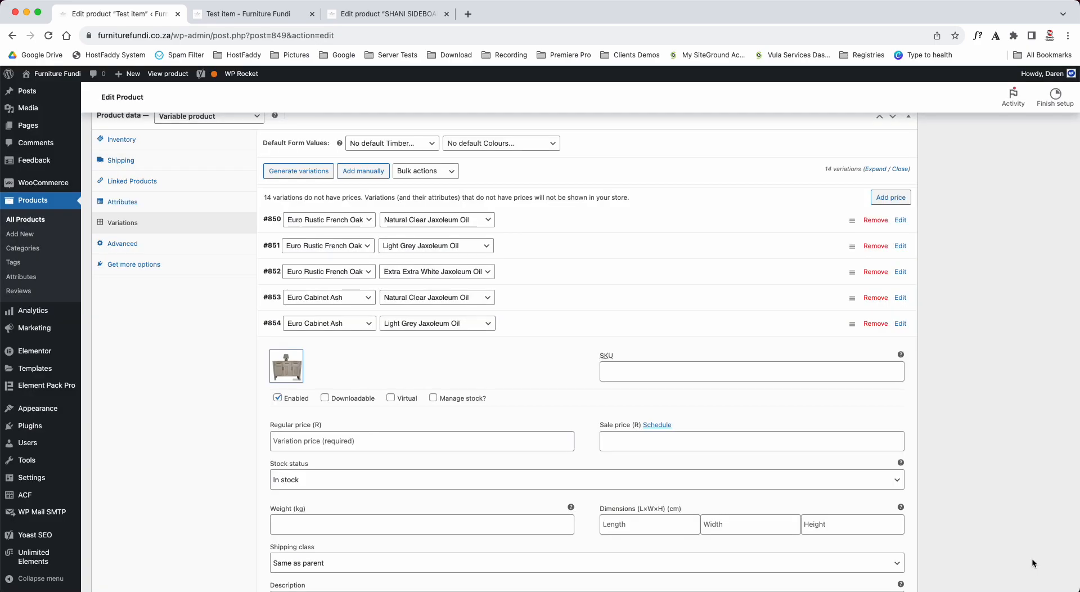
pyautogui.click(342, 444)
pyautogui.press('super+v')
pyautogui.click(535, 331)
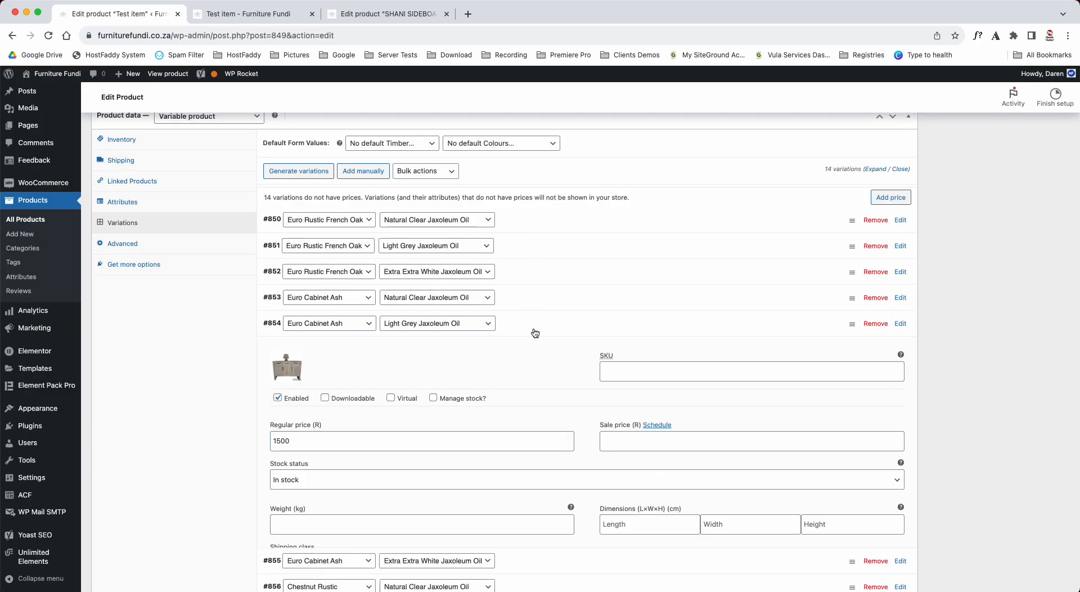
# Step: Give the Euro Cabinet Ash / Extra Extra White Jaxoleum Oil variation a pale, white-sided pedestal image and a regular price of 1500
pyautogui.click(530, 349)
pyautogui.click(286, 400)
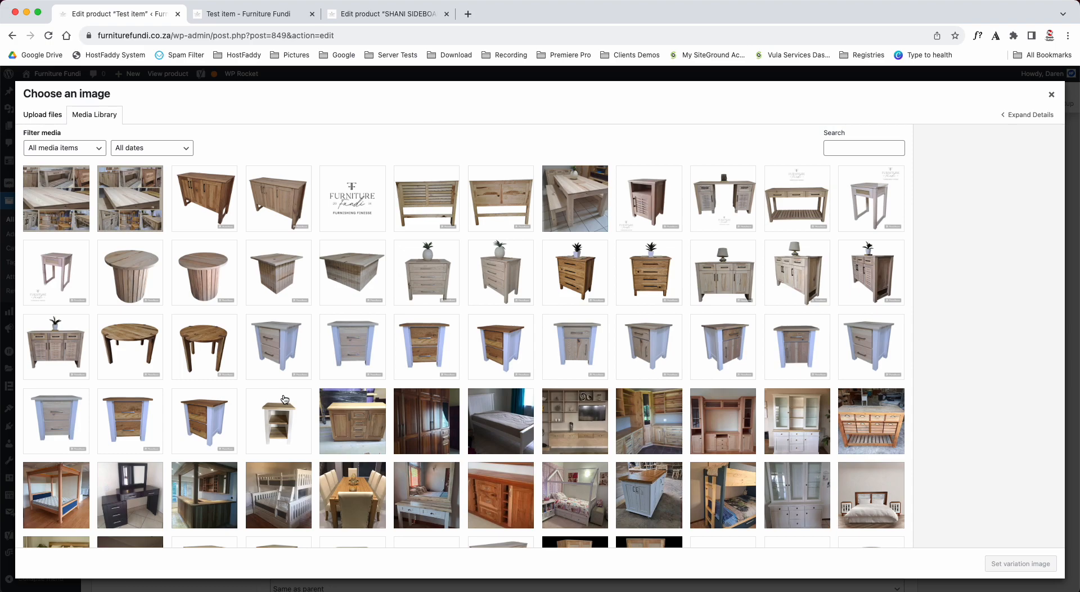
pyautogui.click(871, 347)
pyautogui.click(1020, 563)
pyautogui.scroll(-3, 435, 409)
pyautogui.scroll(-1, 435, 409)
pyautogui.click(414, 294)
pyautogui.write('1500')
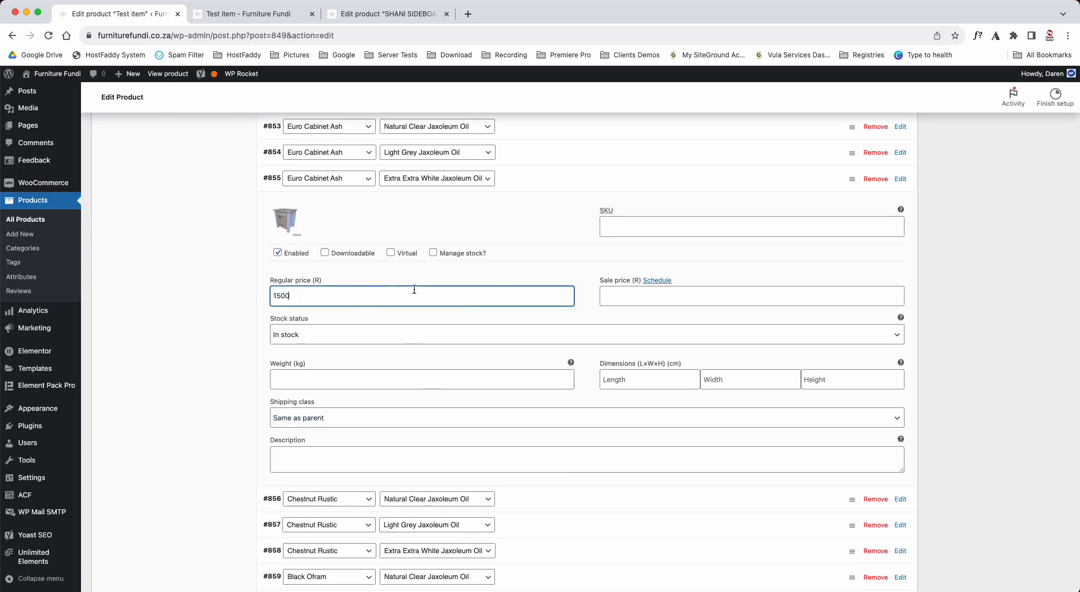
pyautogui.click(533, 184)
# Step: Set the Chestnut Rustic / Natural Clear Jaxoleum Oil variation's regular price to 1800 and give it an angled wooden-drawer pedestal image
pyautogui.click(523, 206)
pyautogui.click(336, 319)
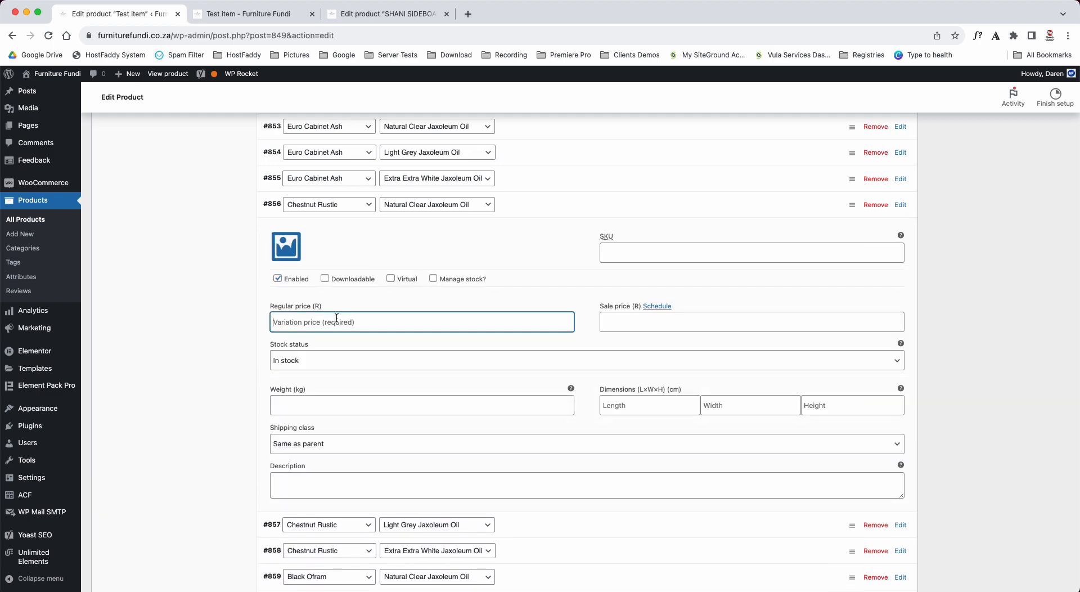
pyautogui.write('1800')
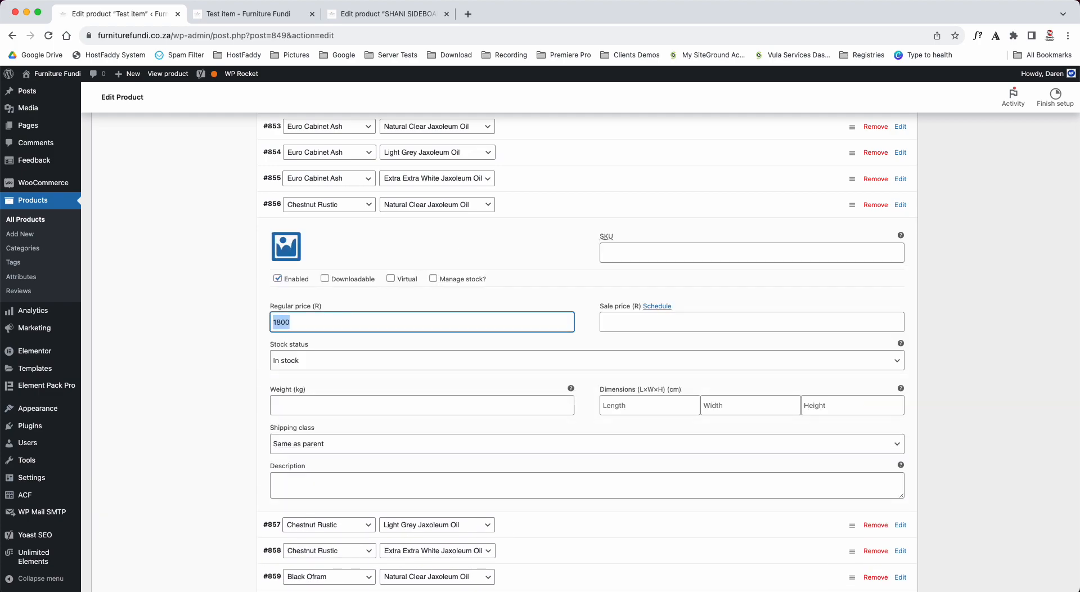
pyautogui.click(281, 245)
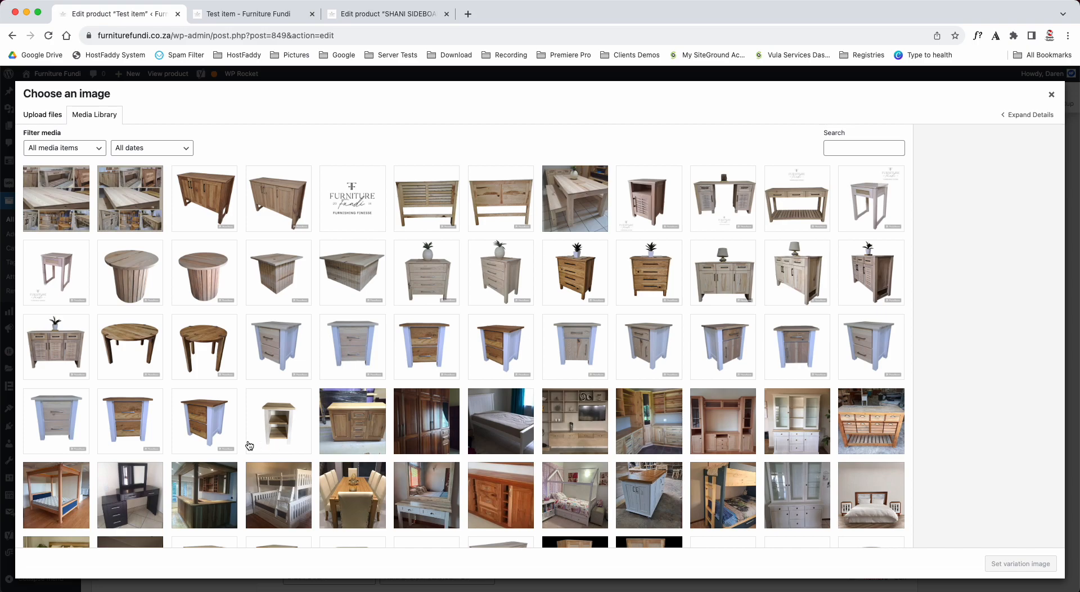
pyautogui.click(208, 419)
pyautogui.click(1029, 564)
pyautogui.click(513, 204)
# Step: Assign MOKKA-PEDESTAL-2-DRAWER-ASH-24.png as the image of the Chestnut Rustic / Light Grey Jaxoleum Oil variation
pyautogui.click(516, 228)
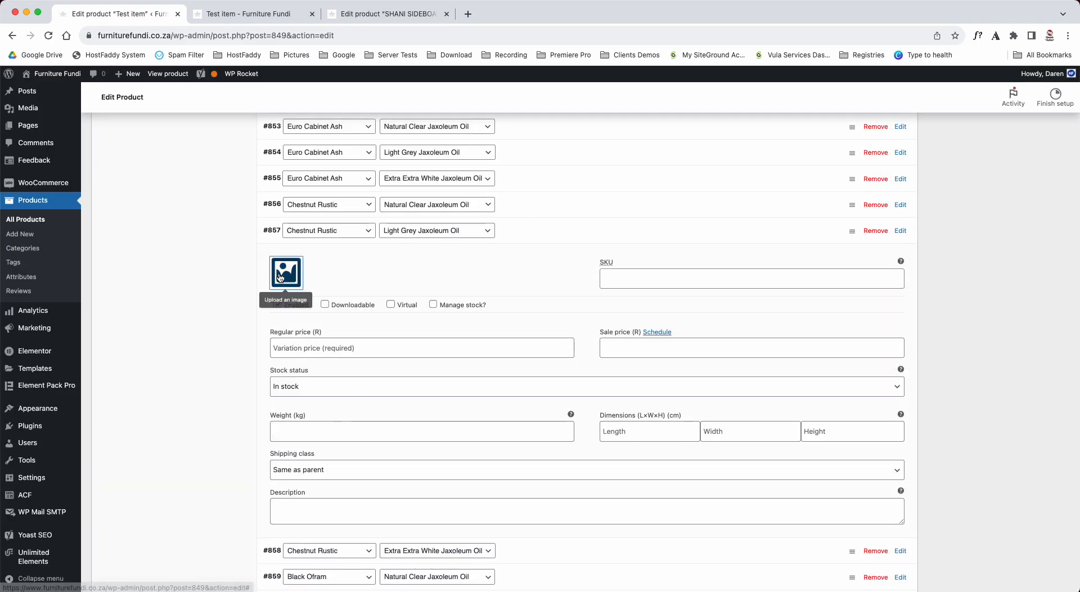
pyautogui.click(280, 278)
pyautogui.click(63, 422)
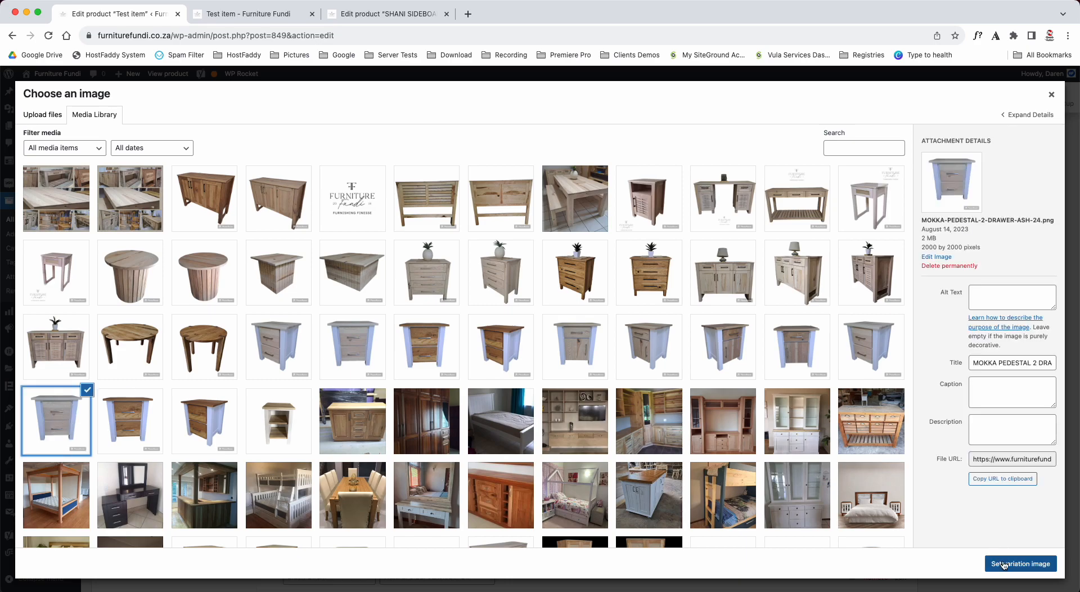
pyautogui.click(1020, 563)
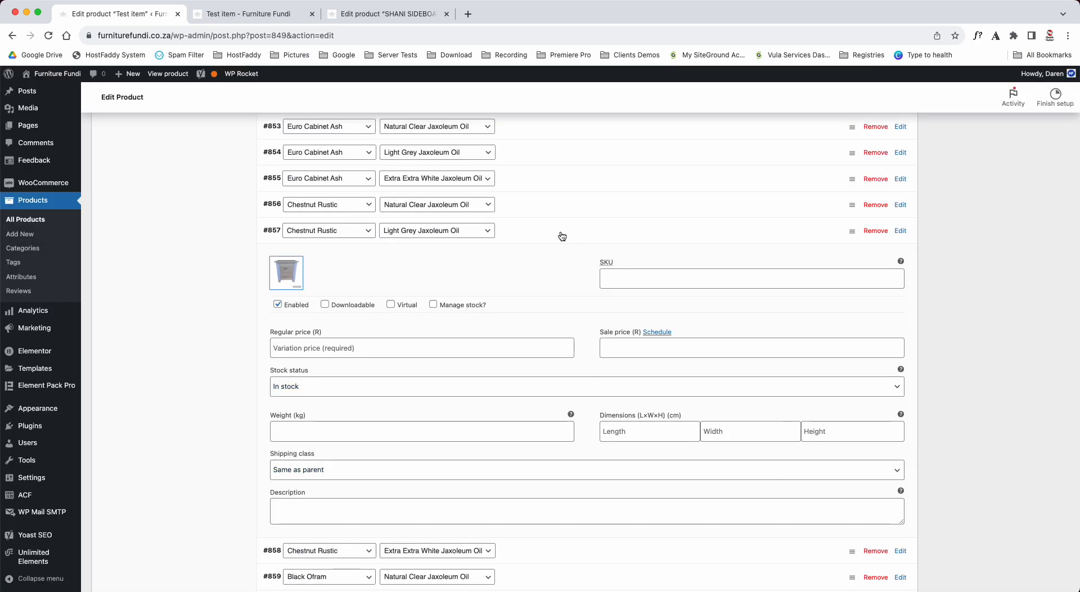
pyautogui.click(523, 231)
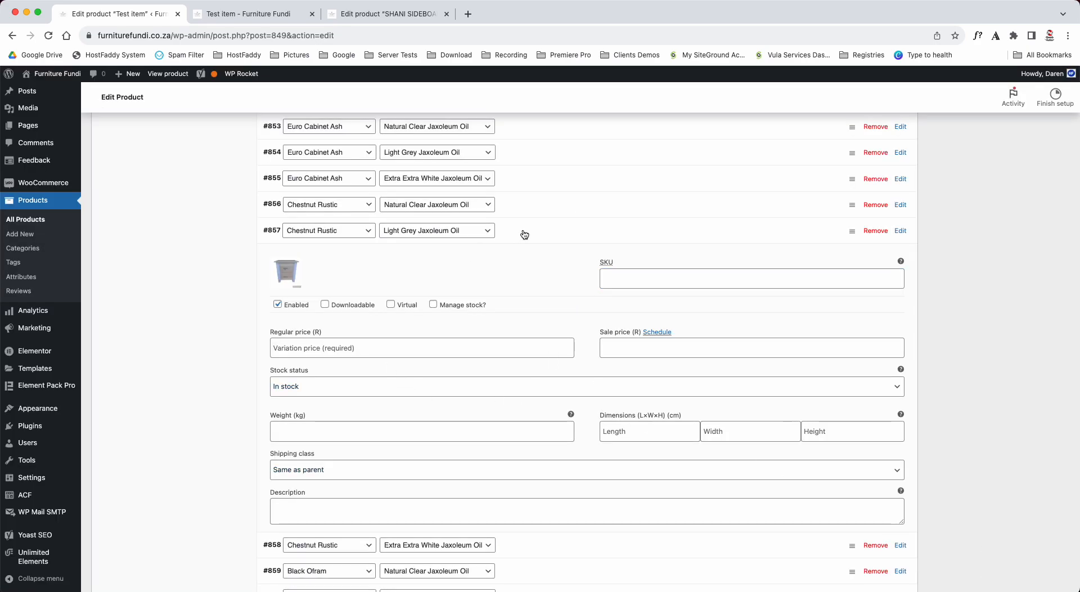
# Step: Give the Chestnut Rustic / Extra Extra White Jaxoleum Oil variation the image SONELLA-PEDESTAL-1-DRAWER-A.jpg and a regular price of 1800
pyautogui.click(524, 255)
pyautogui.click(282, 292)
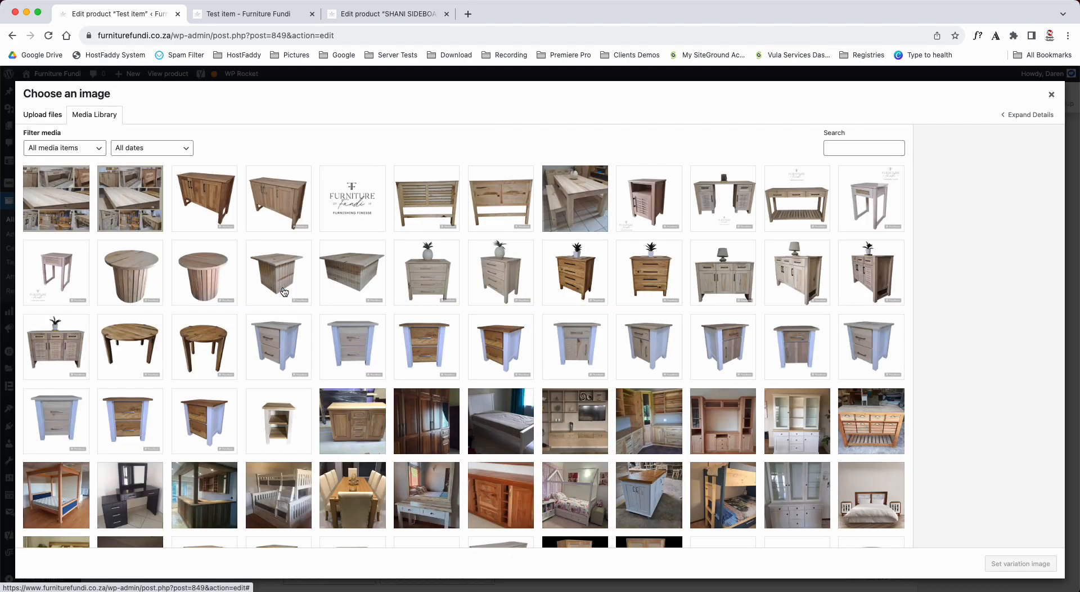
pyautogui.click(62, 264)
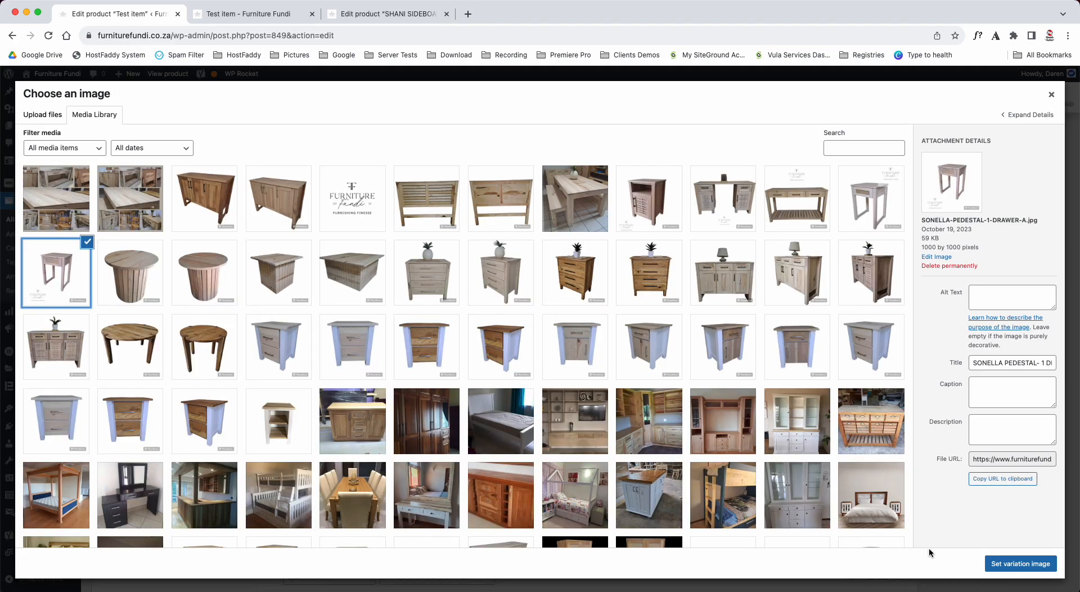
pyautogui.click(990, 562)
pyautogui.click(293, 371)
pyautogui.write('1800')
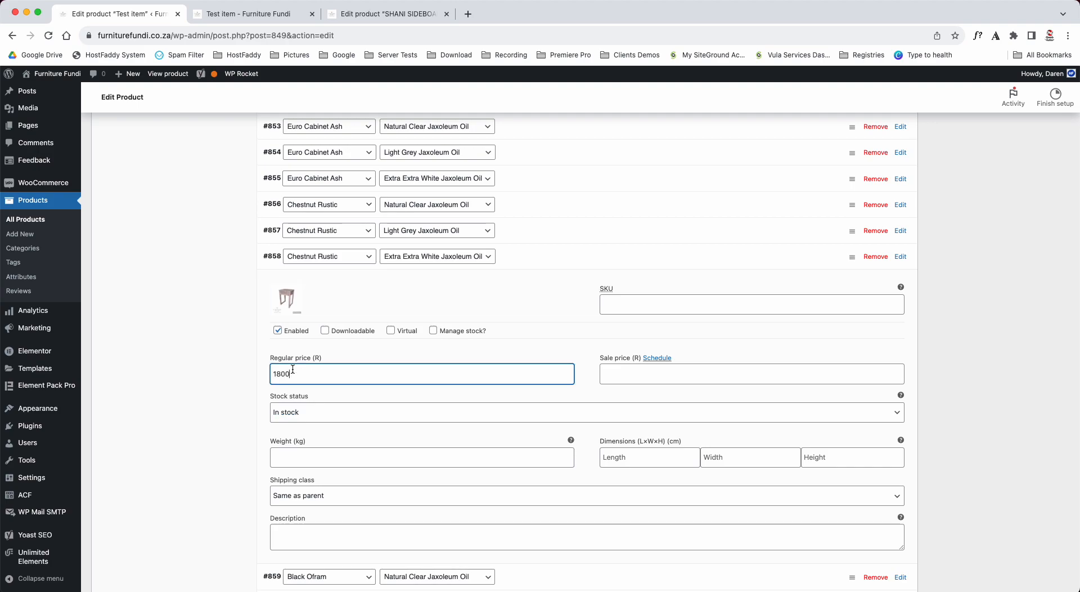
pyautogui.click(519, 256)
# Step: Set the Black Ofram / Natural Clear Jaxoleum Oil variation's regular price to 2994 and give it the solid-panel wooden headboard image
pyautogui.click(518, 281)
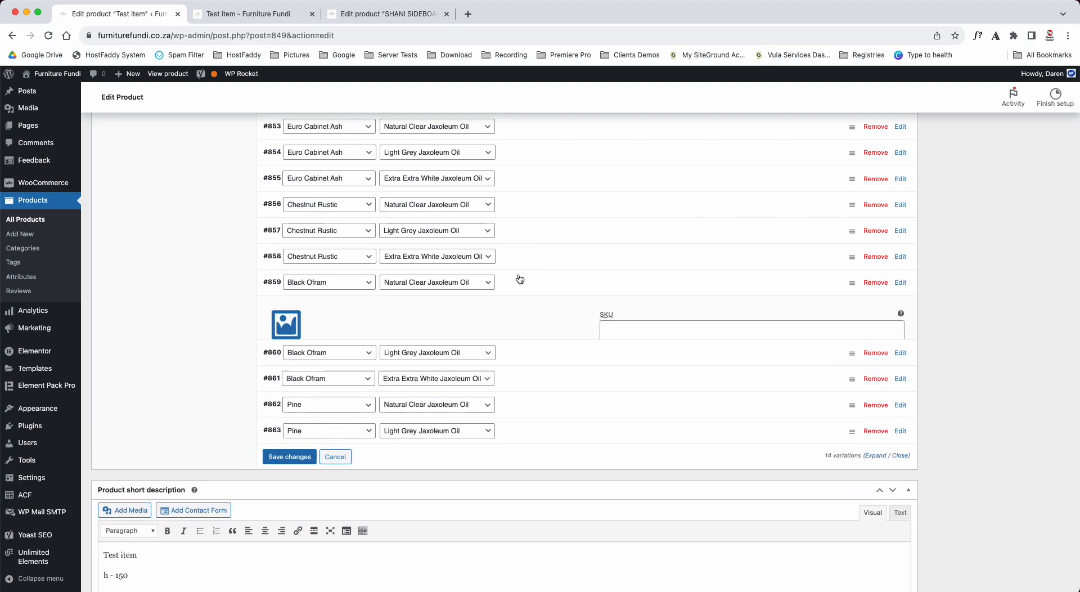
pyautogui.click(397, 399)
pyautogui.write('2994')
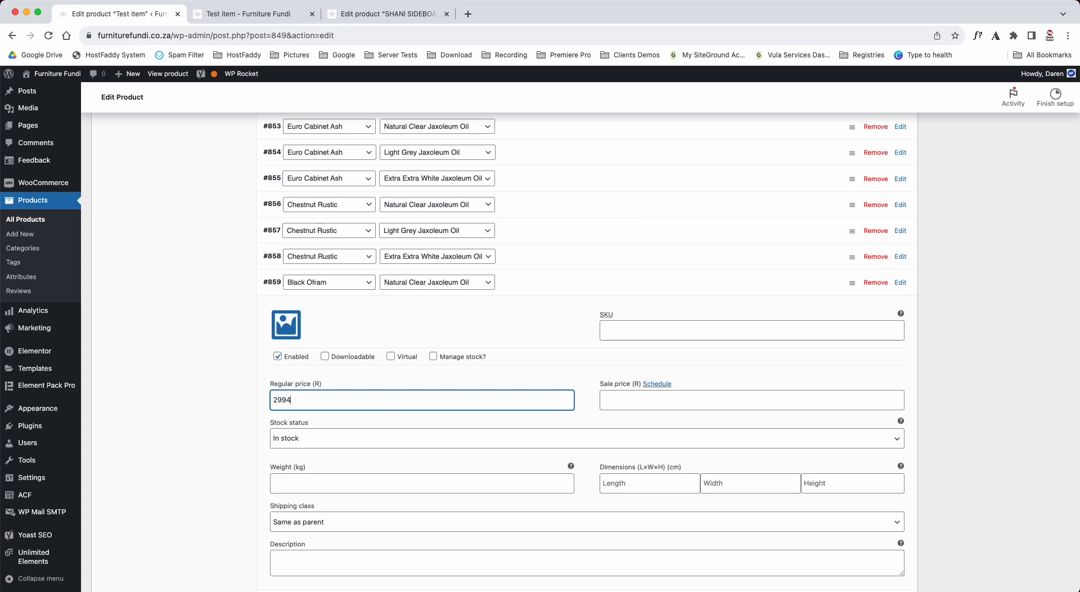
pyautogui.click(300, 326)
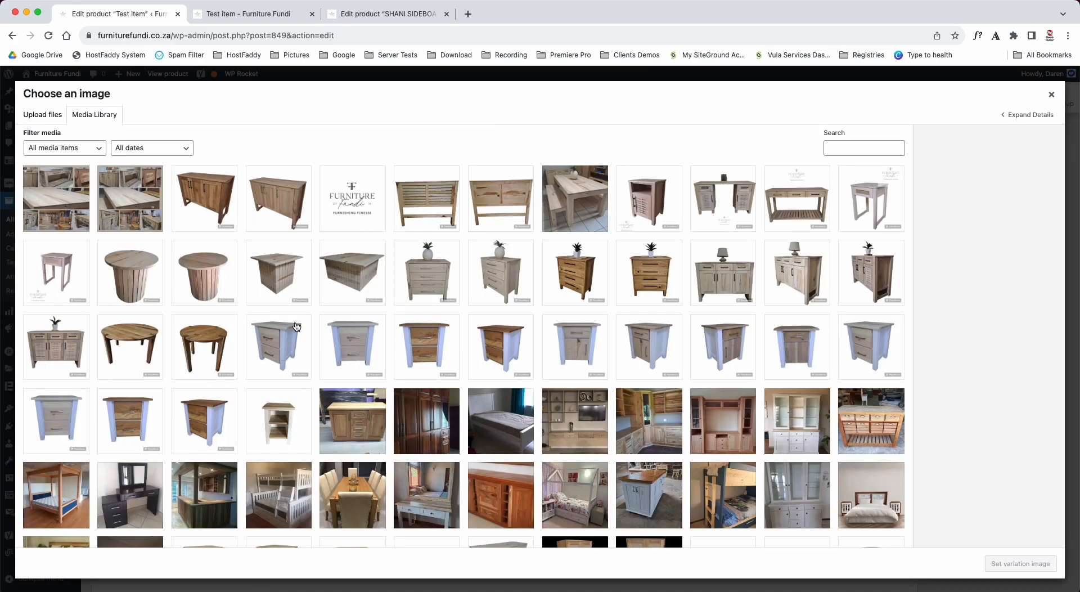
pyautogui.click(506, 229)
pyautogui.click(1021, 562)
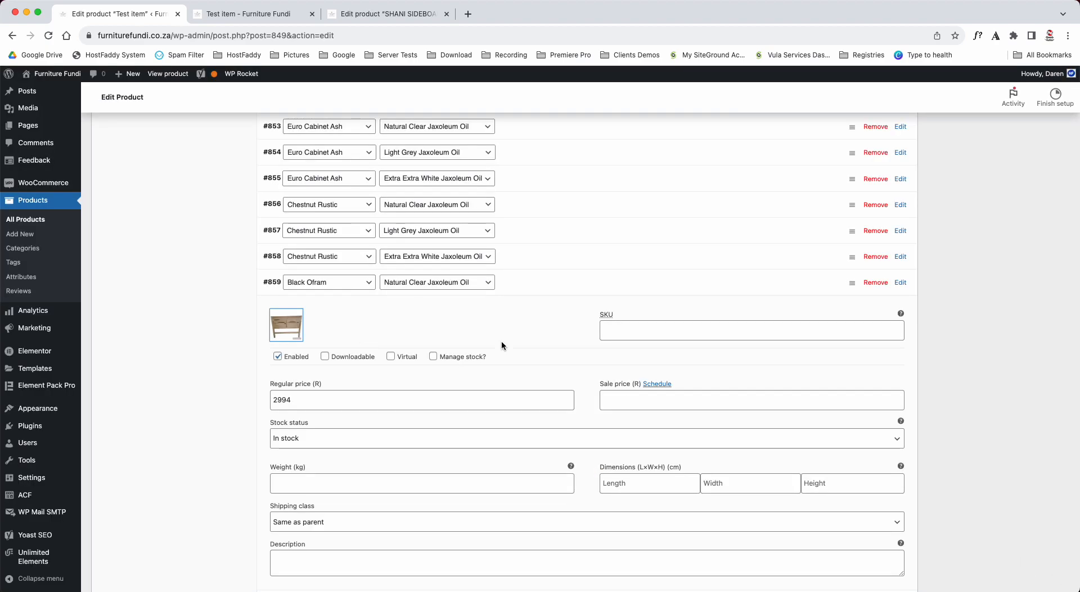
pyautogui.click(550, 282)
# Step: Assign the double-pedestal wooden desk image to the Black Ofram / Light Grey Jaxoleum Oil variation
pyautogui.click(551, 308)
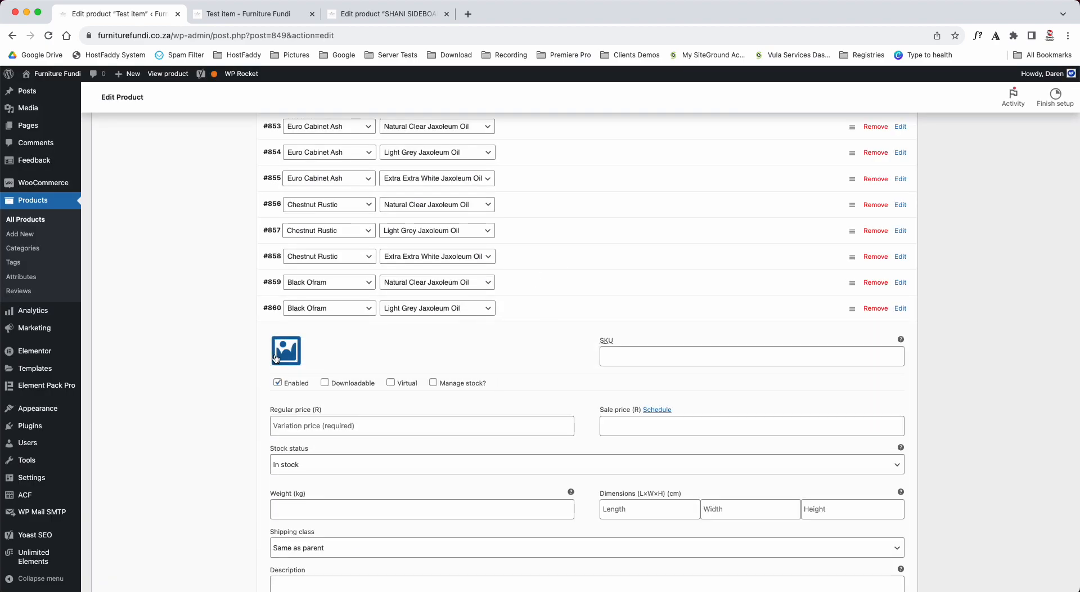
pyautogui.click(277, 360)
pyautogui.click(727, 199)
pyautogui.click(1000, 561)
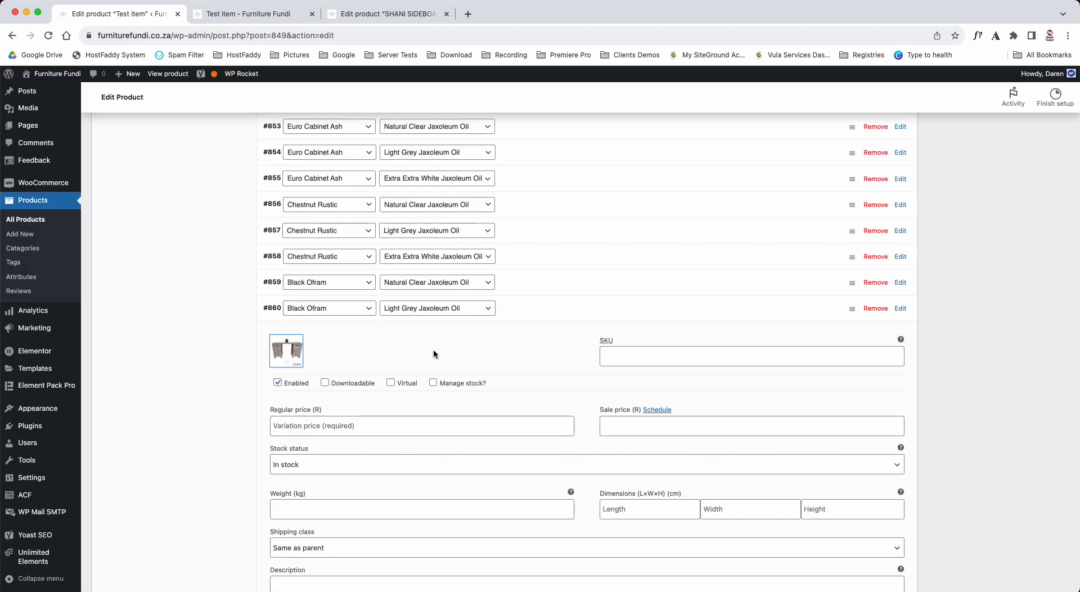
pyautogui.click(527, 311)
# Step: Give the Black Ofram / Extra Extra White Jaxoleum Oil variation the image SHANI-SIDEBOARD-3-DOOR-3-DRAWER-25.png and a regular price of 2994
pyautogui.click(525, 337)
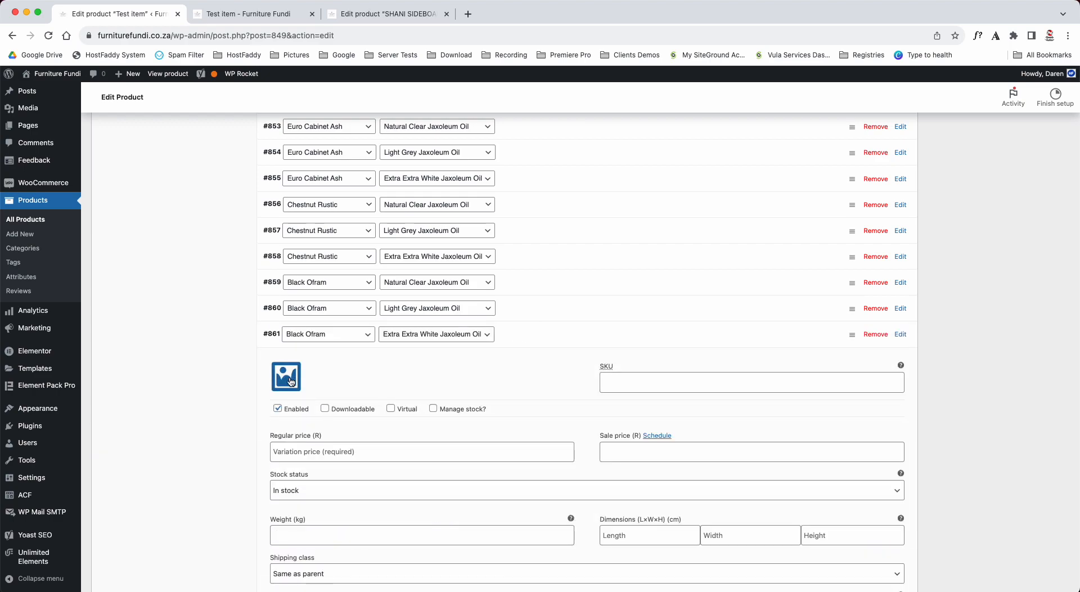
pyautogui.click(286, 375)
pyautogui.click(784, 253)
pyautogui.click(1032, 567)
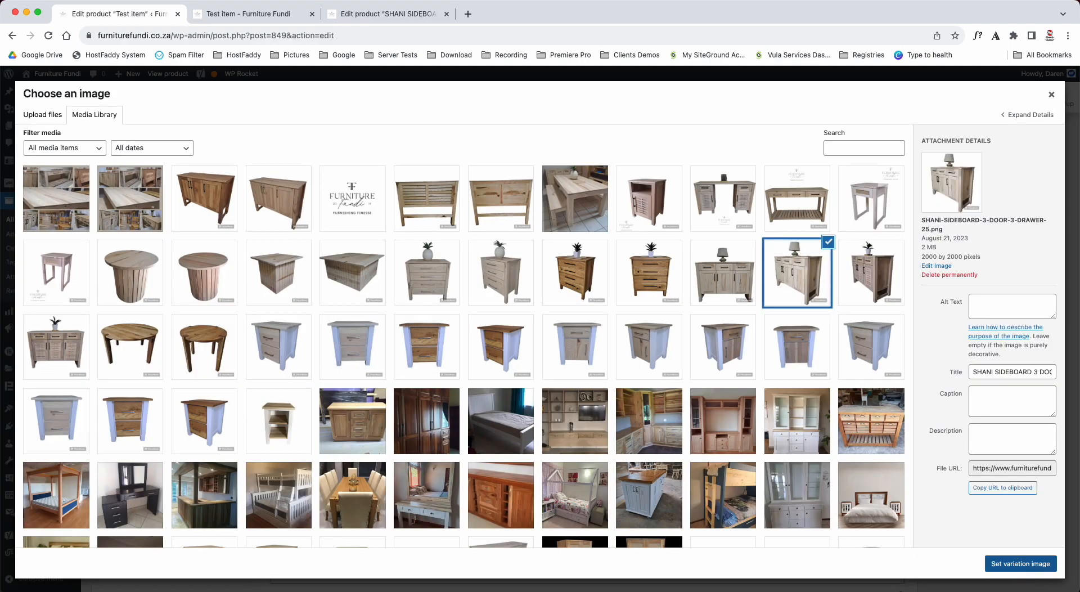
pyautogui.click(482, 452)
pyautogui.write('2994')
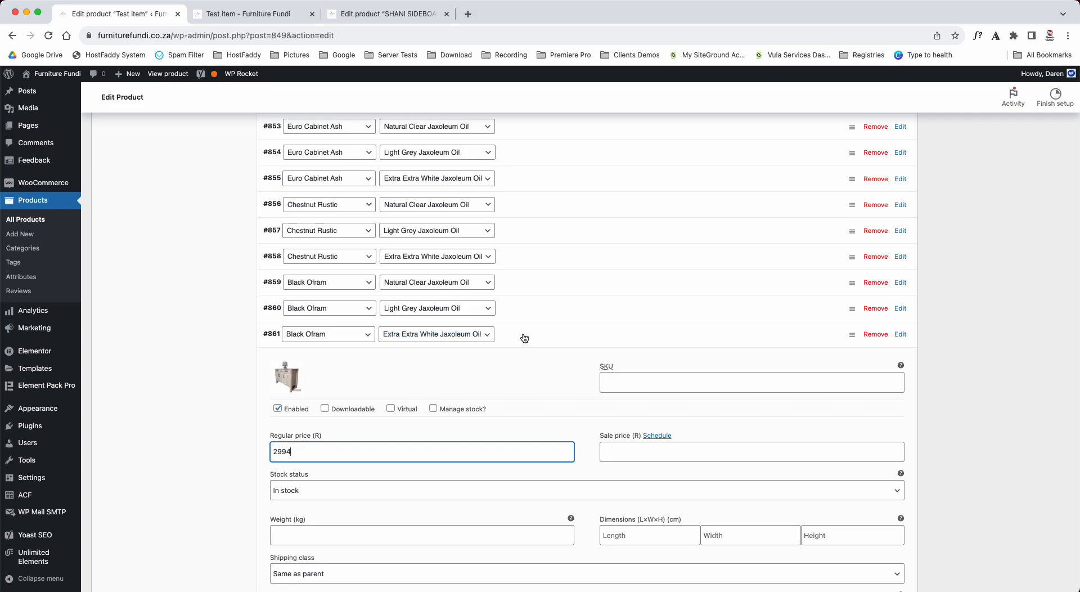
pyautogui.click(521, 334)
# Step: Set the Black Ofram / Light Grey Jaxoleum Oil variation's regular price to 2994 and recheck the neighbouring Black Ofram variations
pyautogui.click(523, 309)
pyautogui.click(458, 422)
pyautogui.write('2994')
pyautogui.click(514, 307)
pyautogui.click(525, 287)
pyautogui.click(527, 286)
pyautogui.click(524, 307)
pyautogui.click(521, 326)
pyautogui.click(522, 332)
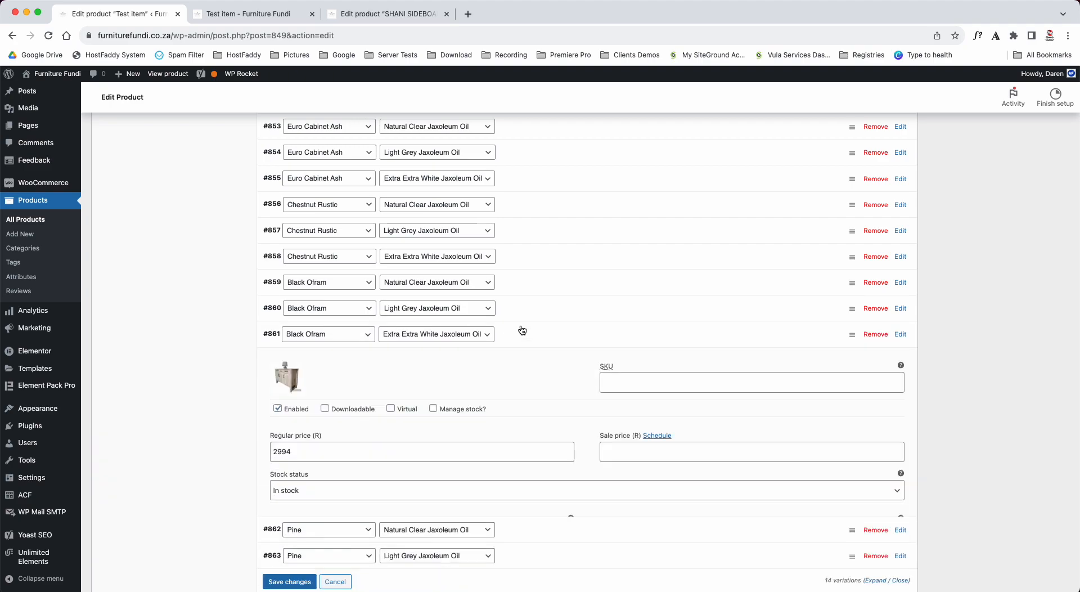
# Step: Give the Pine / Natural Clear Jaxoleum Oil variation a regular price of 120 and the image SHAE-DINING-TABLE-AND-BENCHES-scaled.jpg
pyautogui.click(521, 359)
pyautogui.click(330, 476)
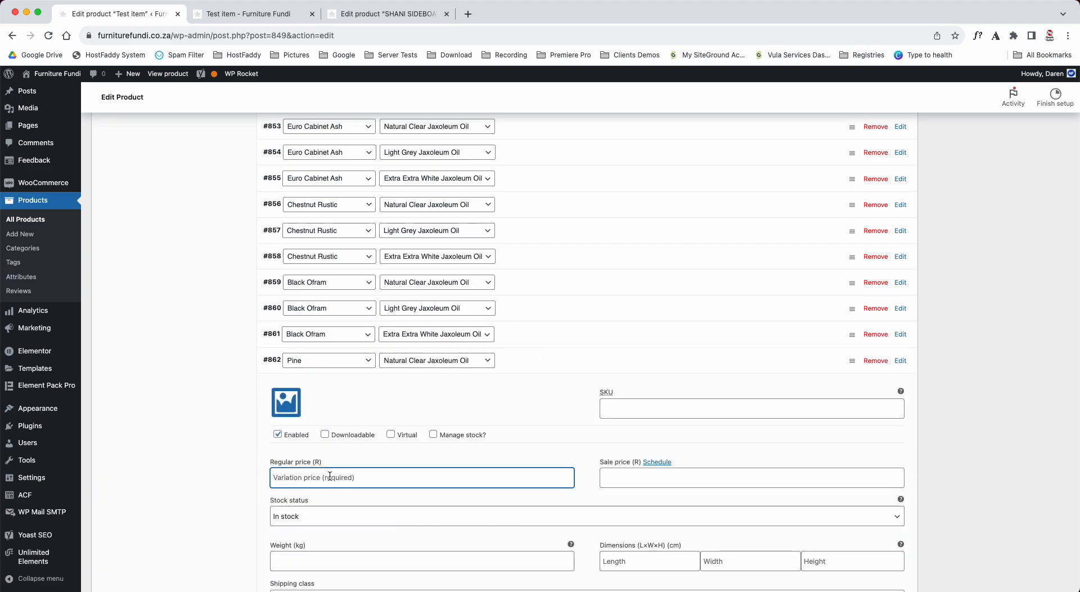
pyautogui.write('120')
pyautogui.press('super+a')
pyautogui.press('BackSpace')
pyautogui.write('130')
pyautogui.click(279, 404)
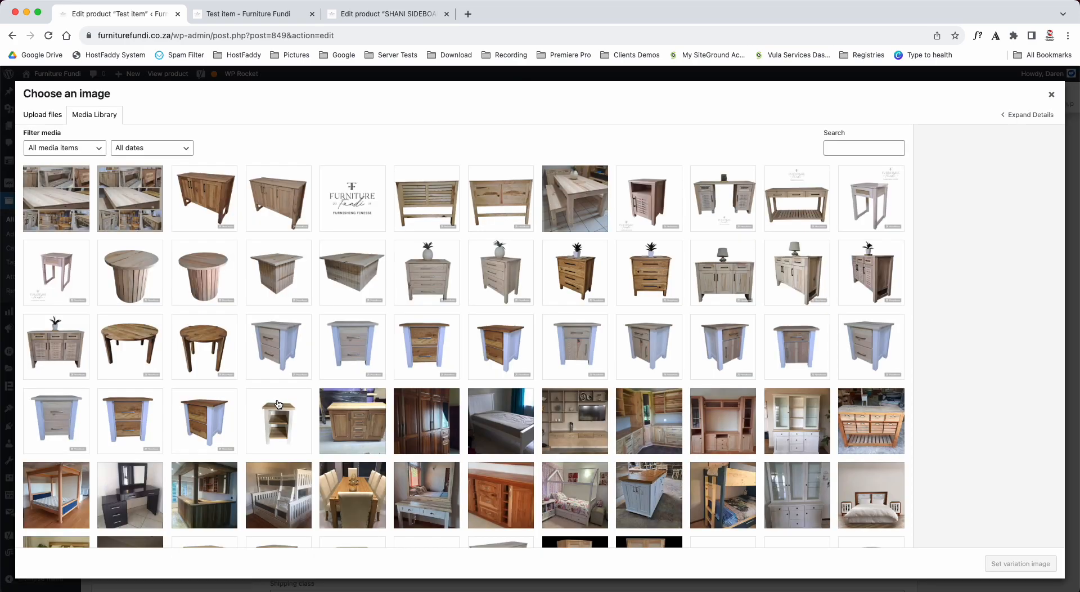
pyautogui.click(654, 208)
pyautogui.click(580, 221)
pyautogui.click(1015, 562)
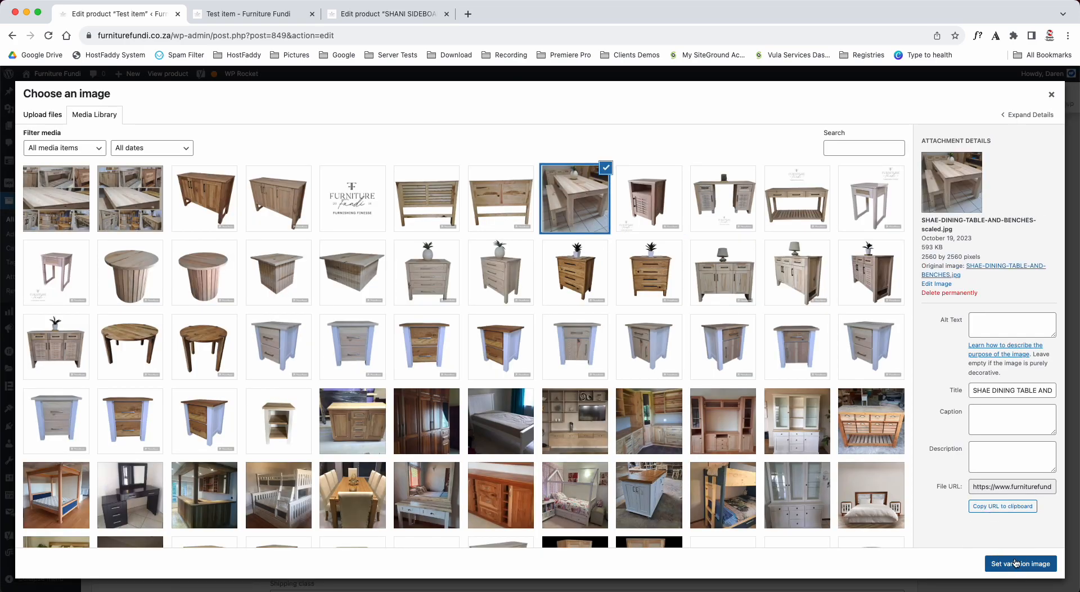
pyautogui.click(533, 355)
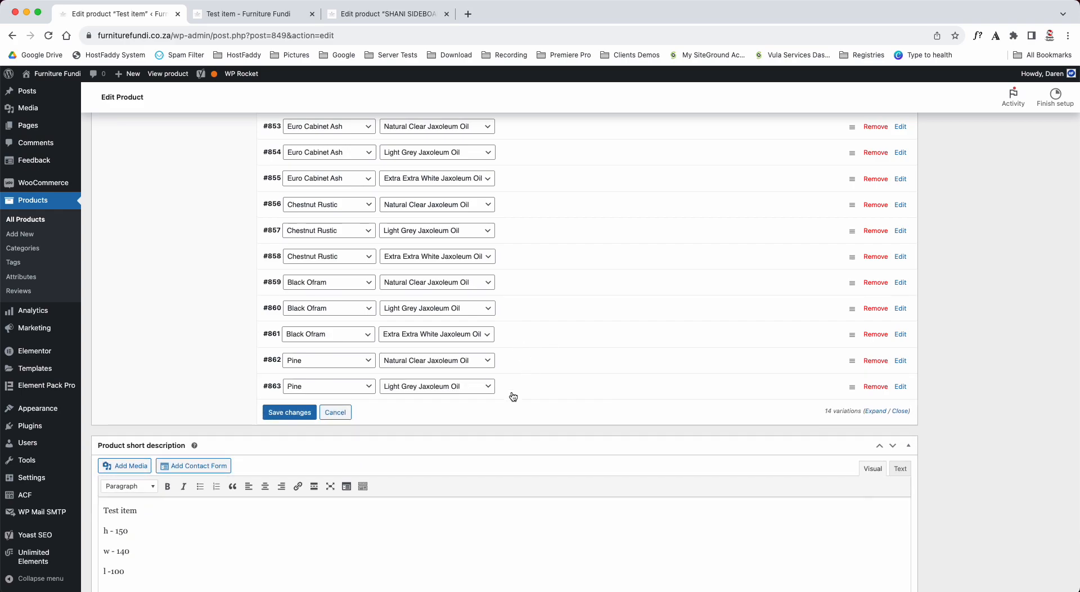
# Step: Set the Pine / Light Grey Jaxoleum Oil variation's regular price to 120 and assign the slatted wooden kitchen-island photo as its image
pyautogui.click(553, 389)
pyautogui.click(312, 504)
pyautogui.write('150')
pyautogui.click(292, 437)
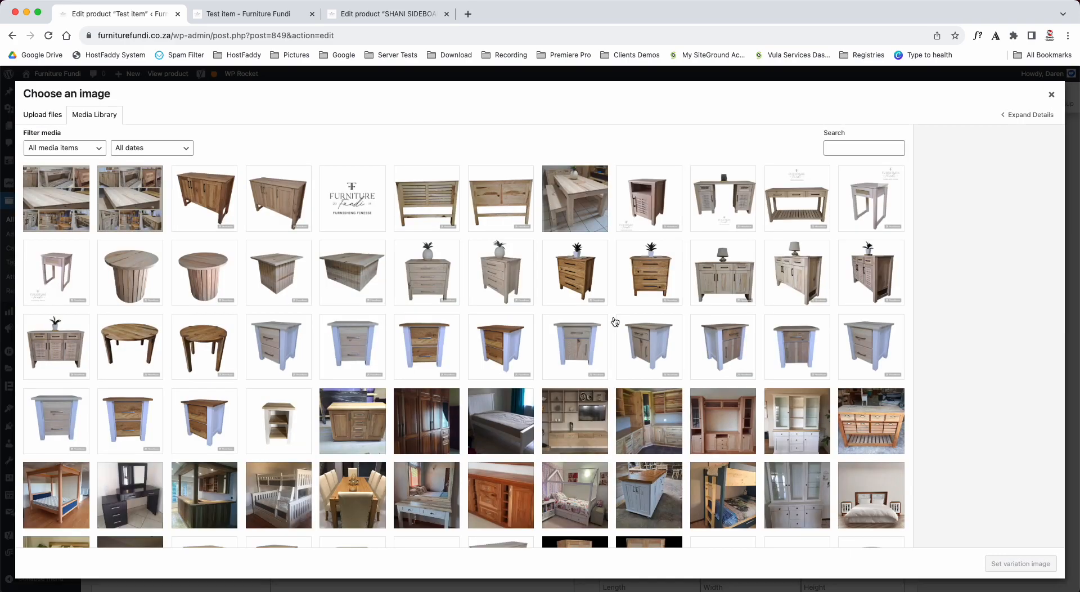
pyautogui.click(843, 439)
pyautogui.click(1012, 563)
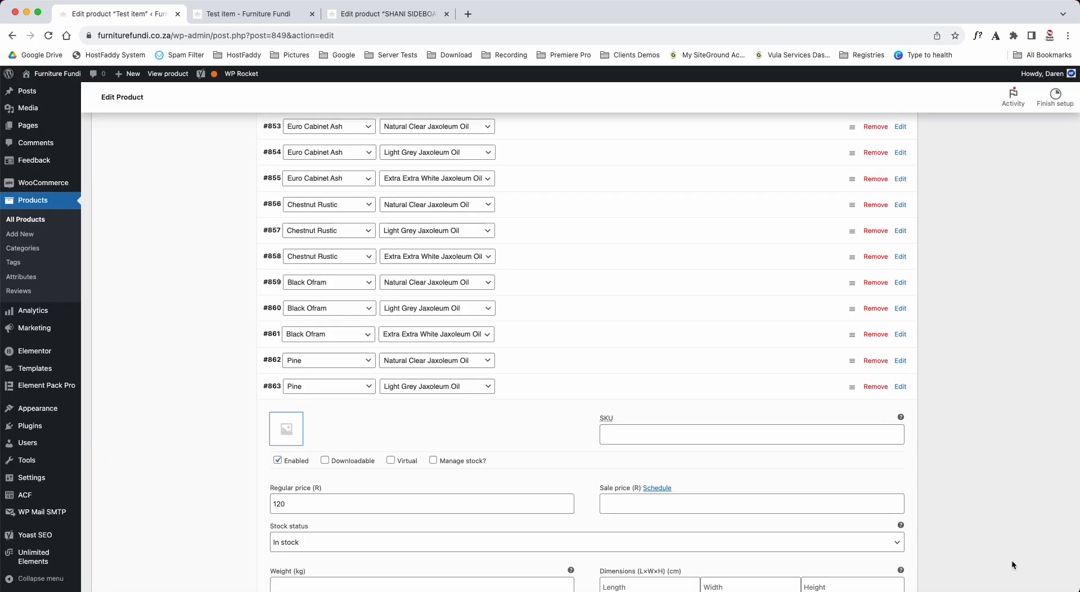
pyautogui.click(530, 396)
# Step: Save the changes to all variations and update the product
pyautogui.scroll(2, 528, 303)
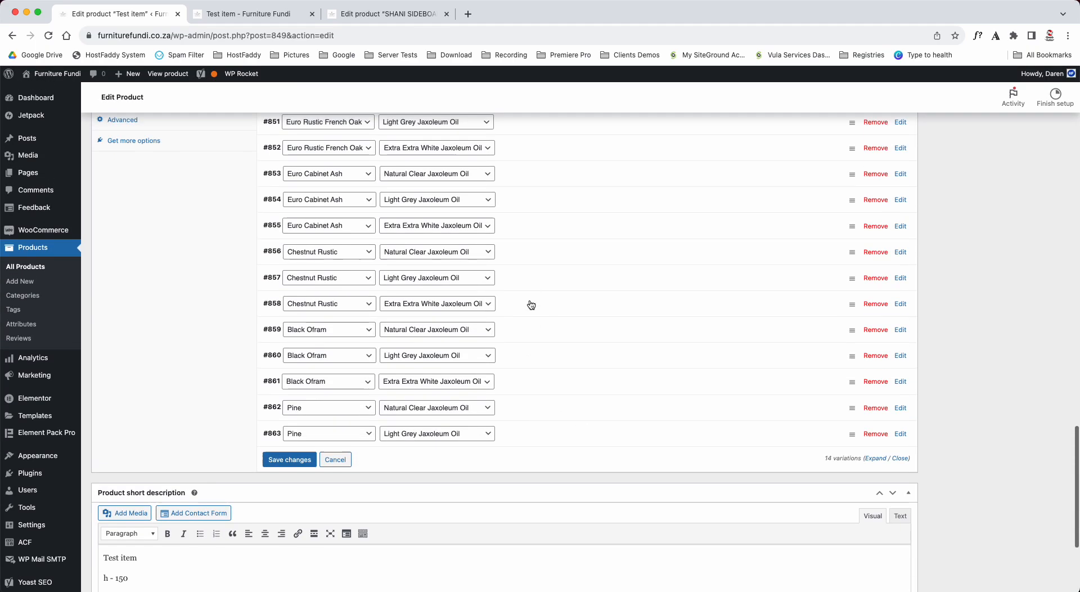
pyautogui.scroll(1, 530, 304)
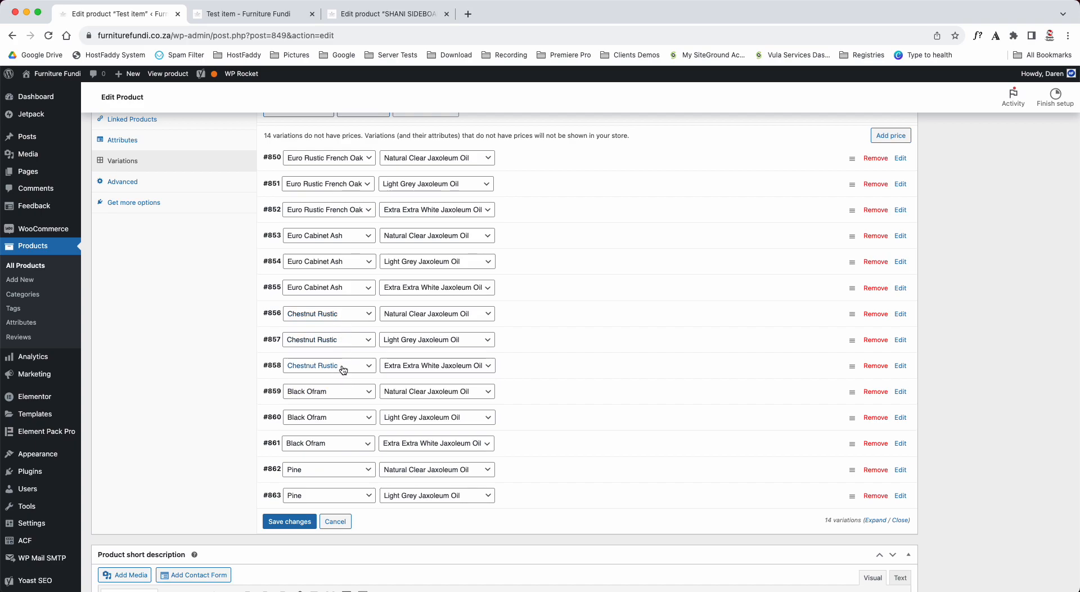
pyautogui.click(290, 521)
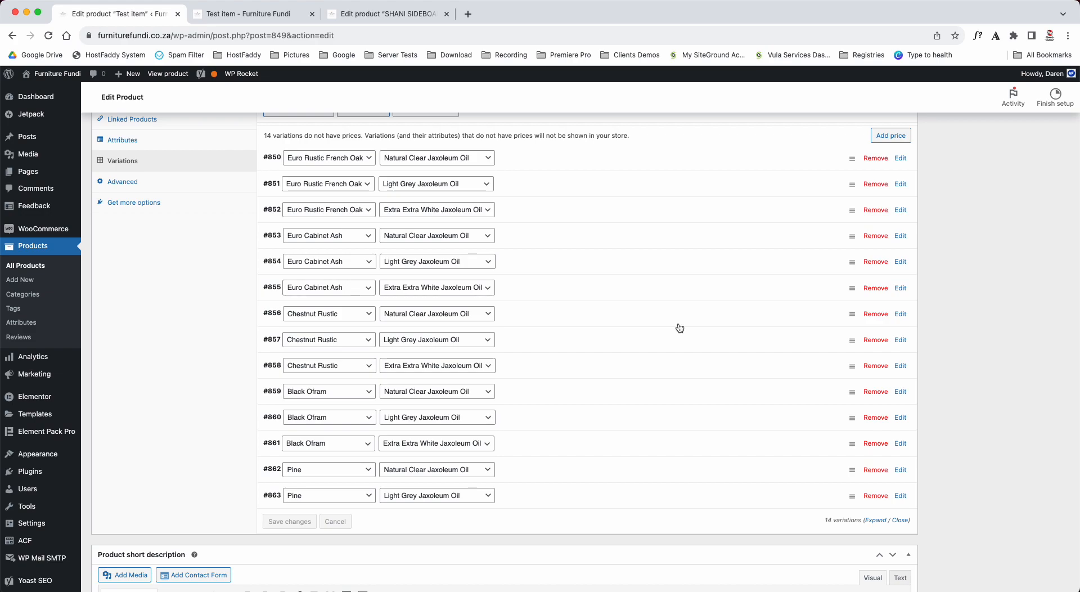
pyautogui.scroll(-15, 688, 323)
pyautogui.scroll(10, 810, 221)
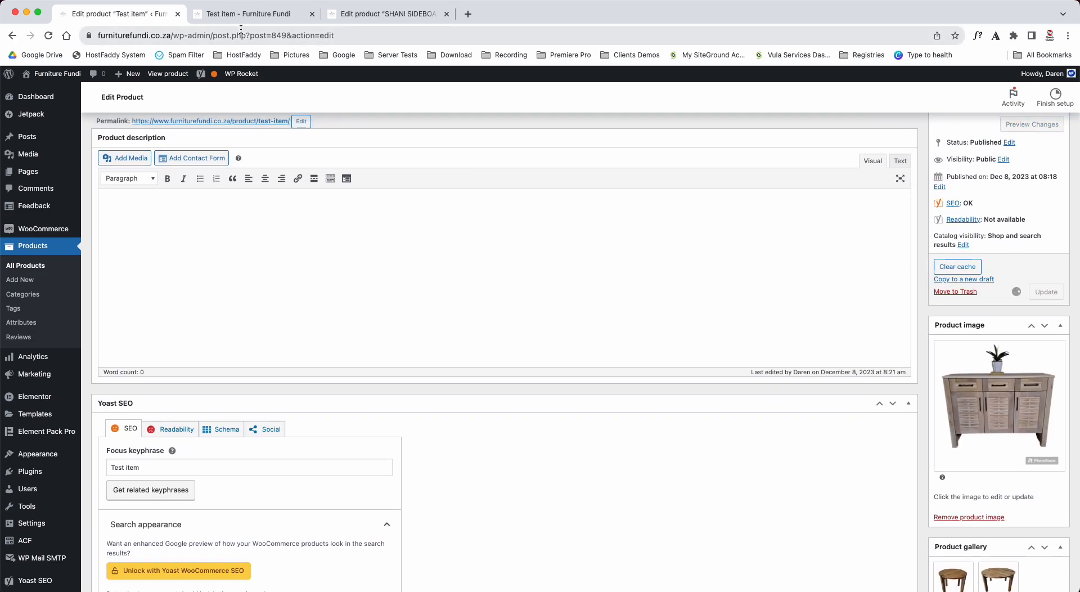
pyautogui.press('super+r')
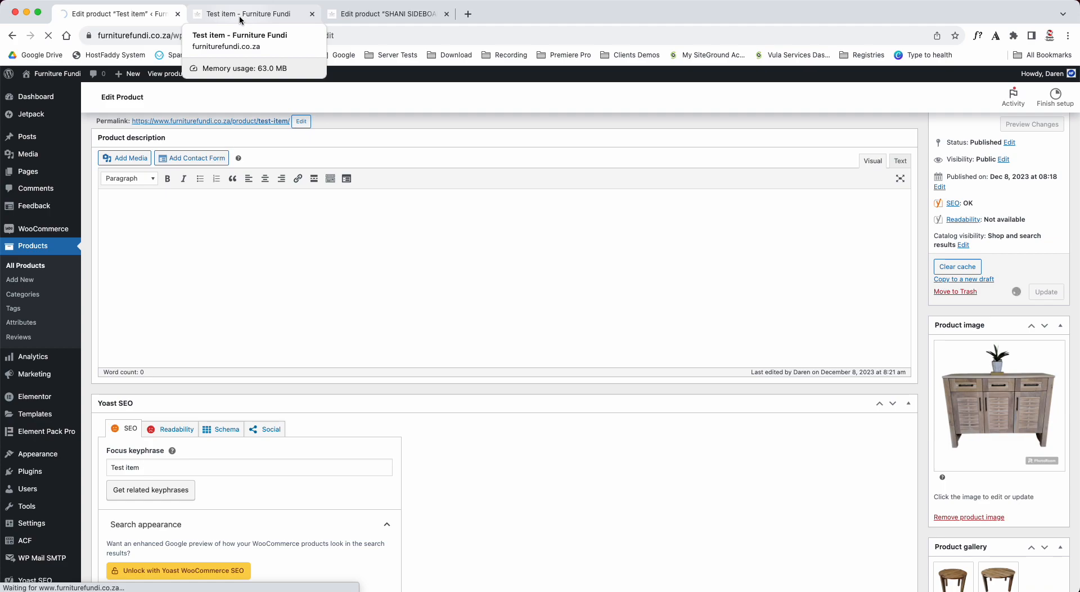
# Step: Examine the product's storefront page, checking its price range, gallery images and title
pyautogui.click(242, 16)
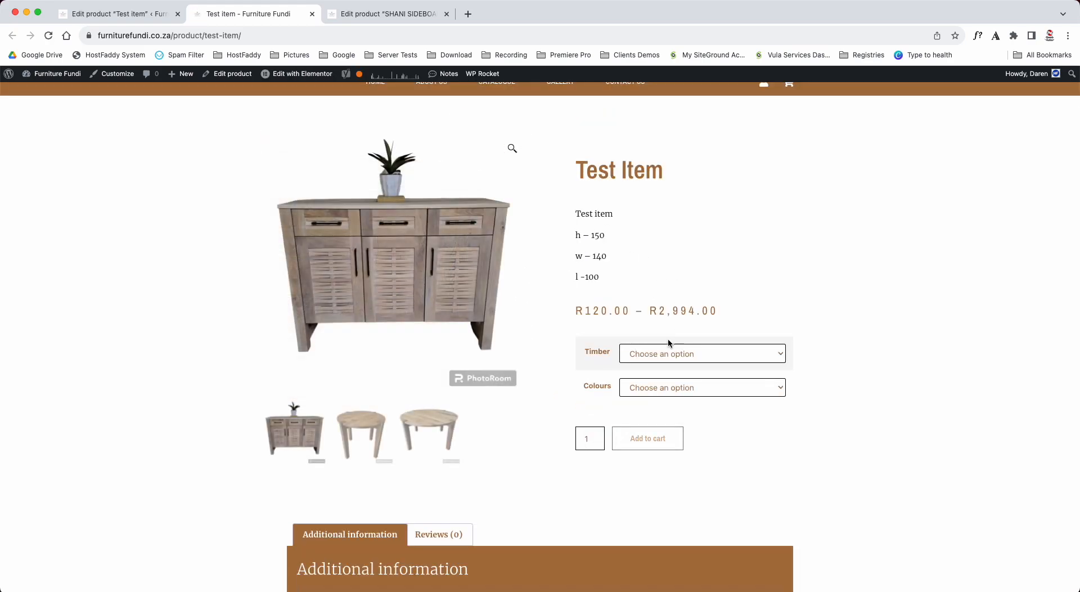
pyautogui.moveTo(586, 311); pyautogui.dragTo(730, 310)
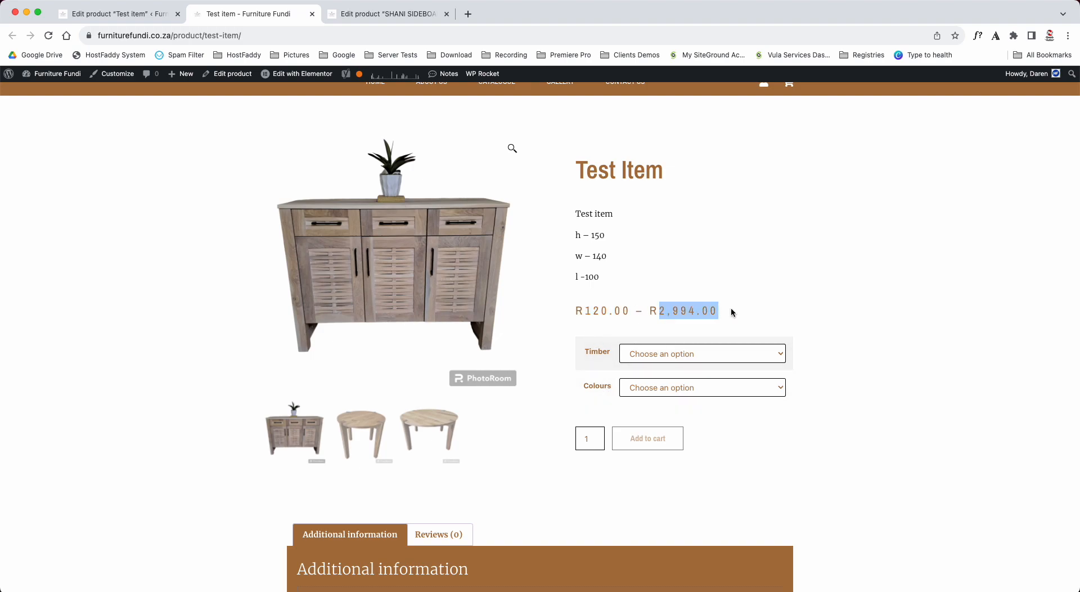
pyautogui.click(362, 435)
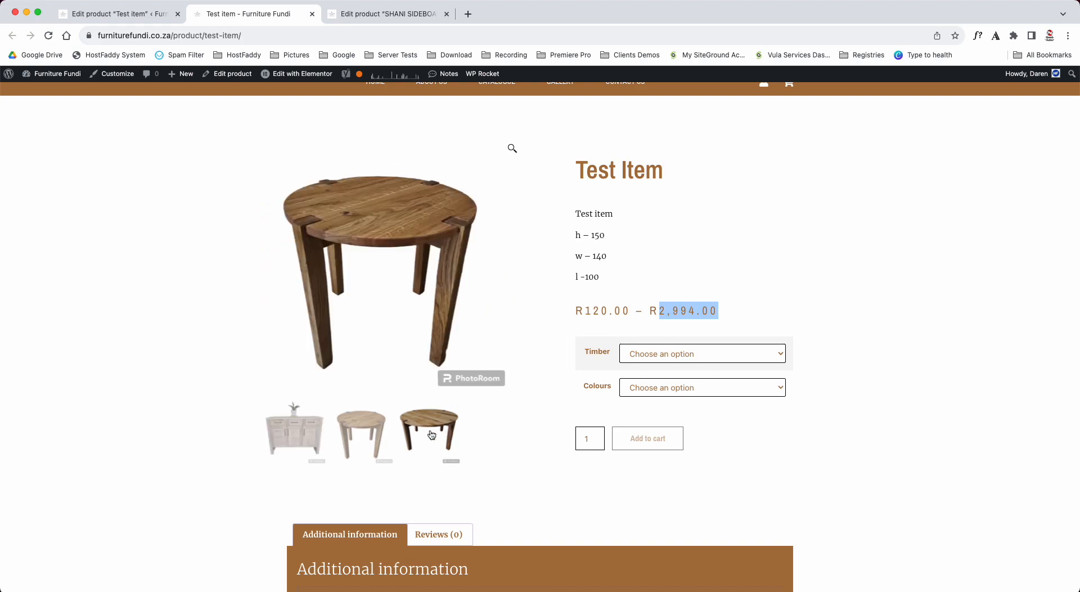
pyautogui.click(303, 437)
pyautogui.click(158, 14)
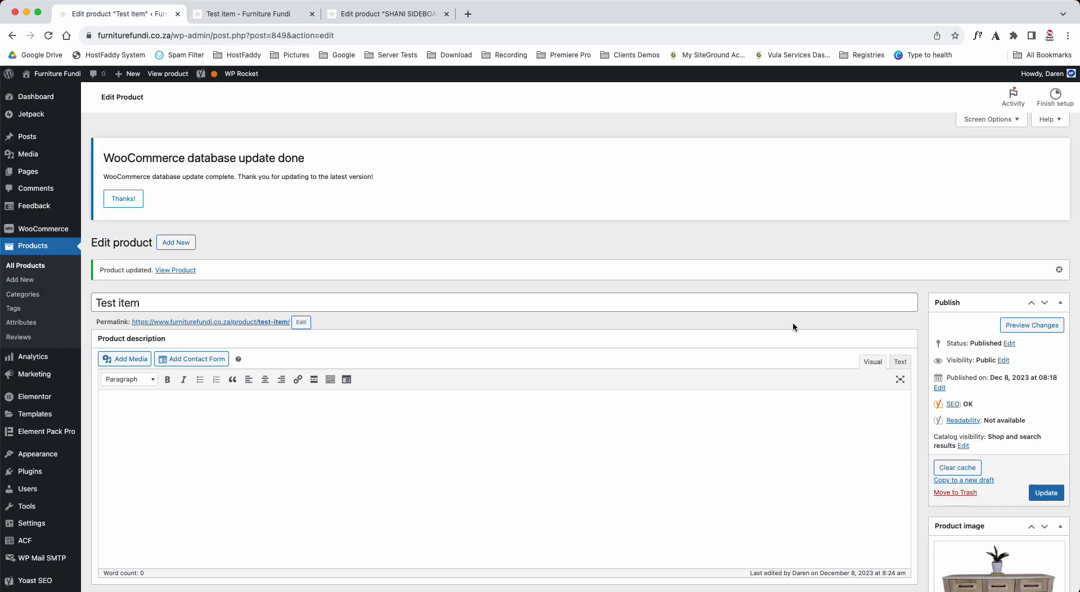
pyautogui.scroll(-5, 792, 324)
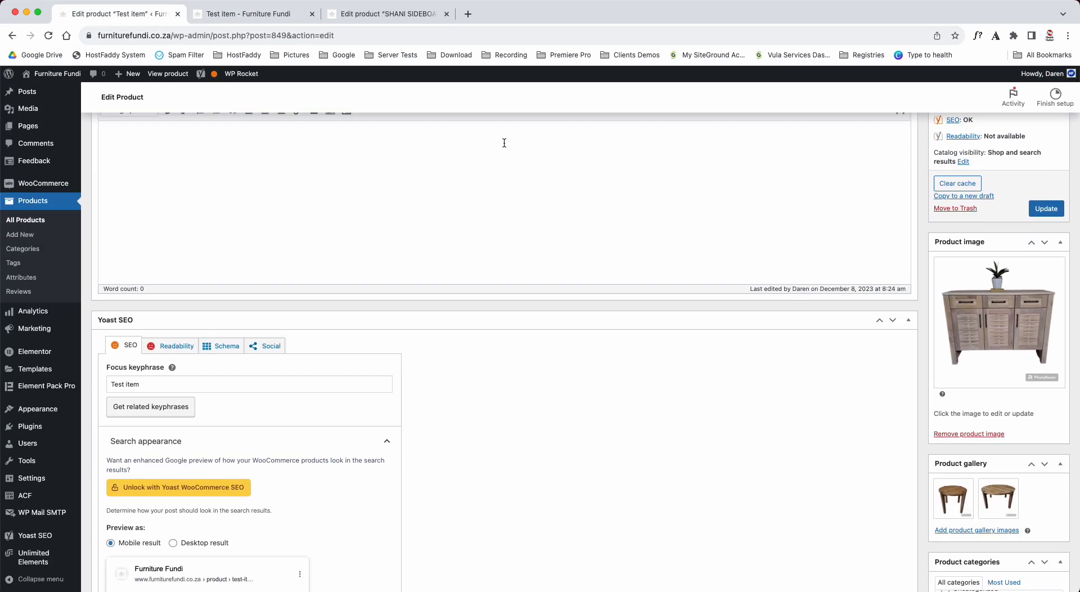
pyautogui.click(366, 14)
pyautogui.click(281, 16)
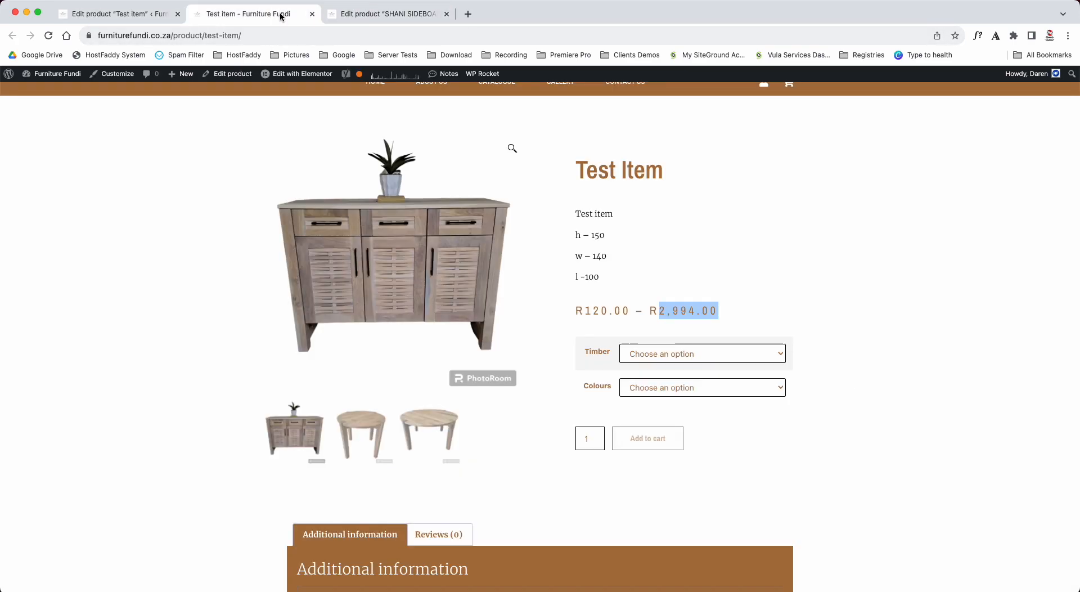
pyautogui.moveTo(578, 164); pyautogui.dragTo(689, 171)
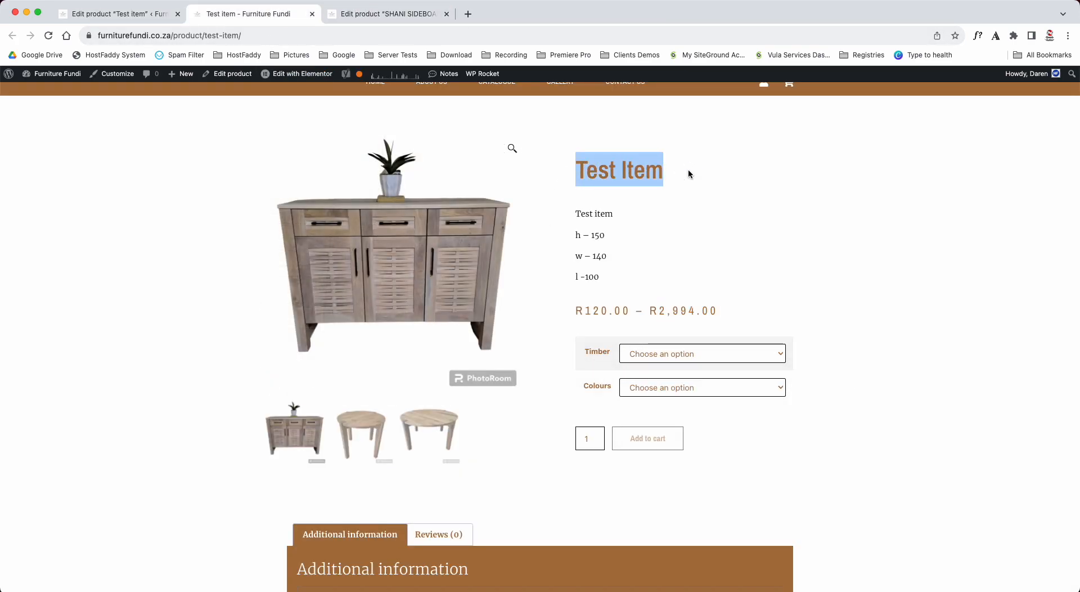
# Step: Check which colours are offered on the storefront page for Pine and for Black Ofram timber
pyautogui.click(638, 353)
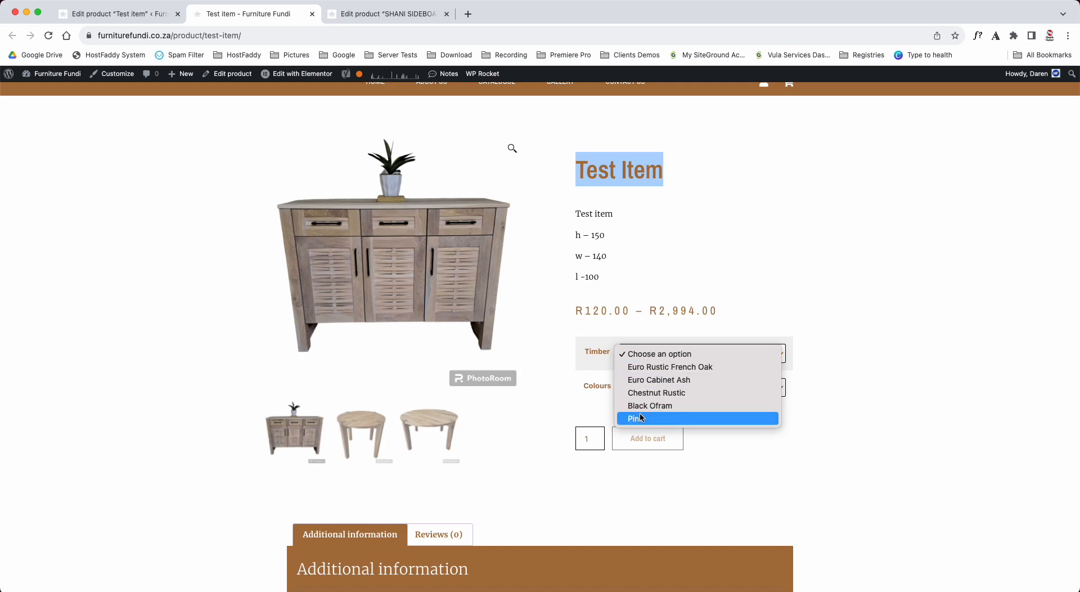
pyautogui.click(655, 419)
pyautogui.click(659, 389)
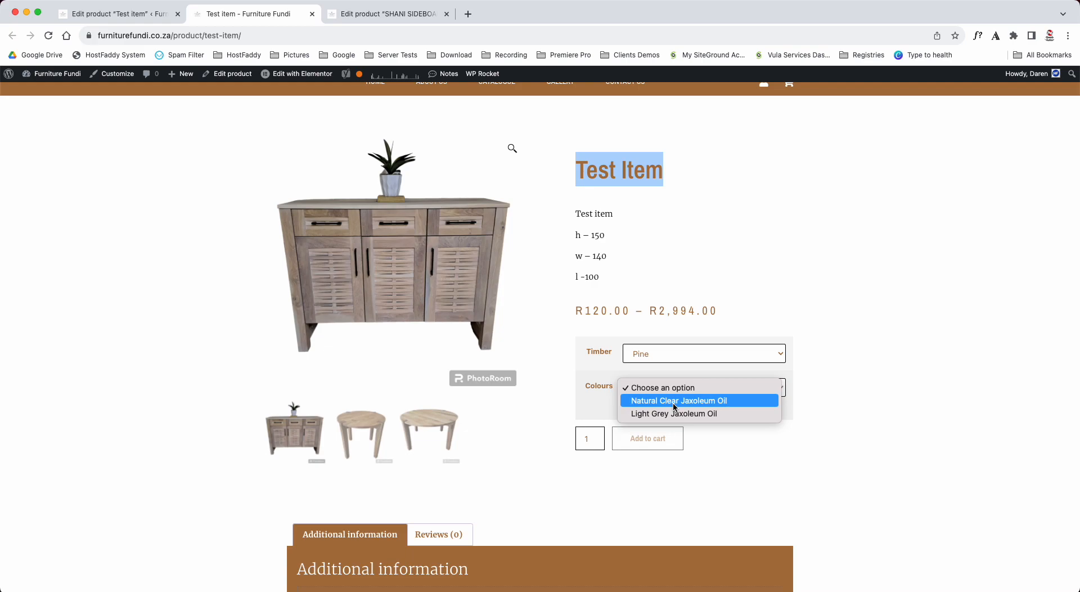
pyautogui.click(652, 358)
pyautogui.click(652, 357)
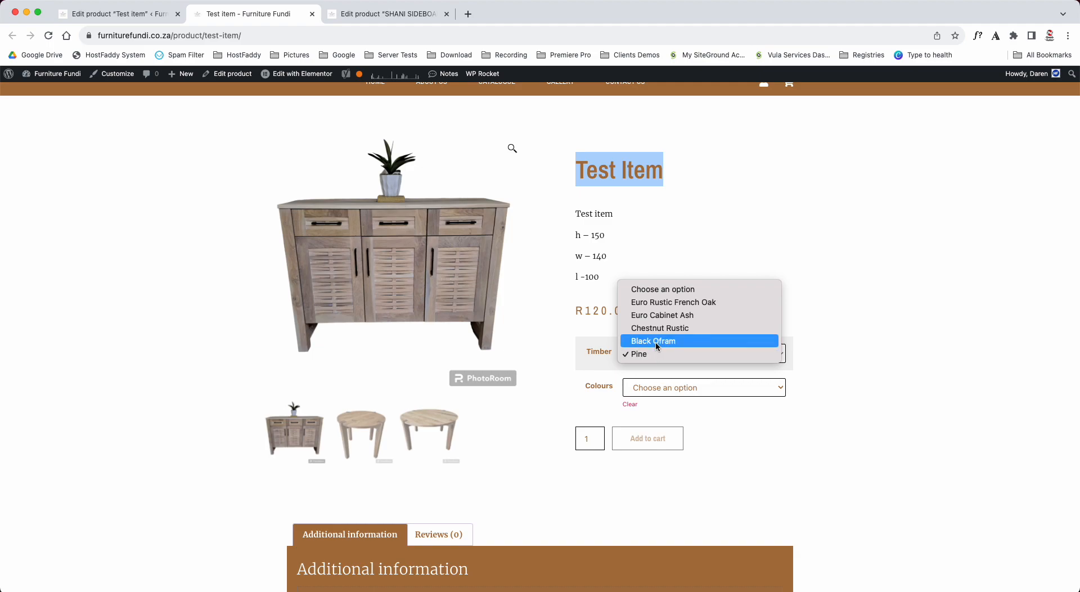
pyautogui.click(656, 342)
pyautogui.click(658, 388)
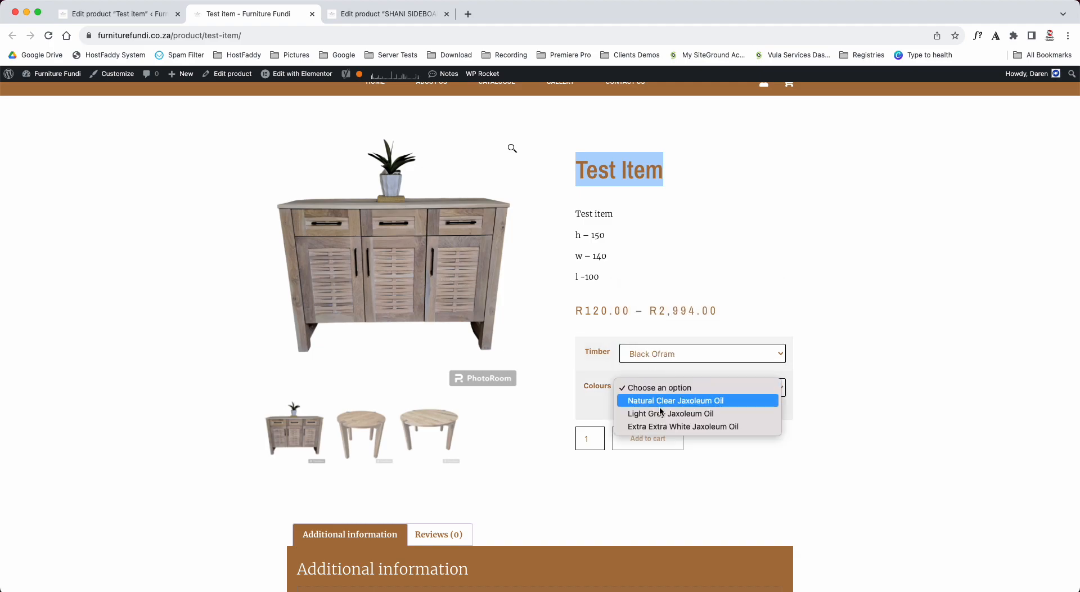
pyautogui.click(660, 360)
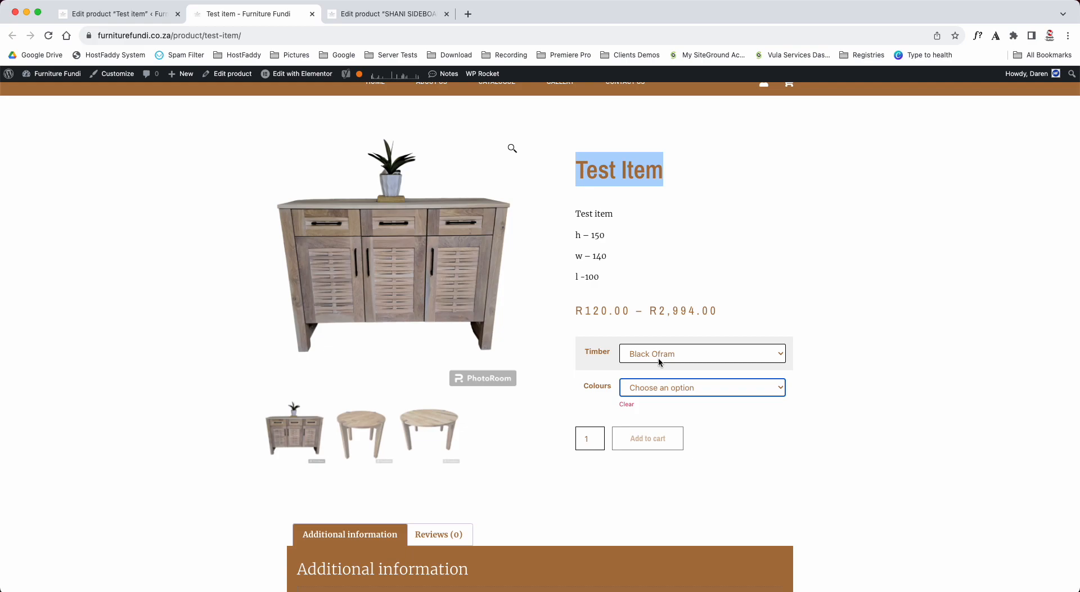
pyautogui.click(656, 387)
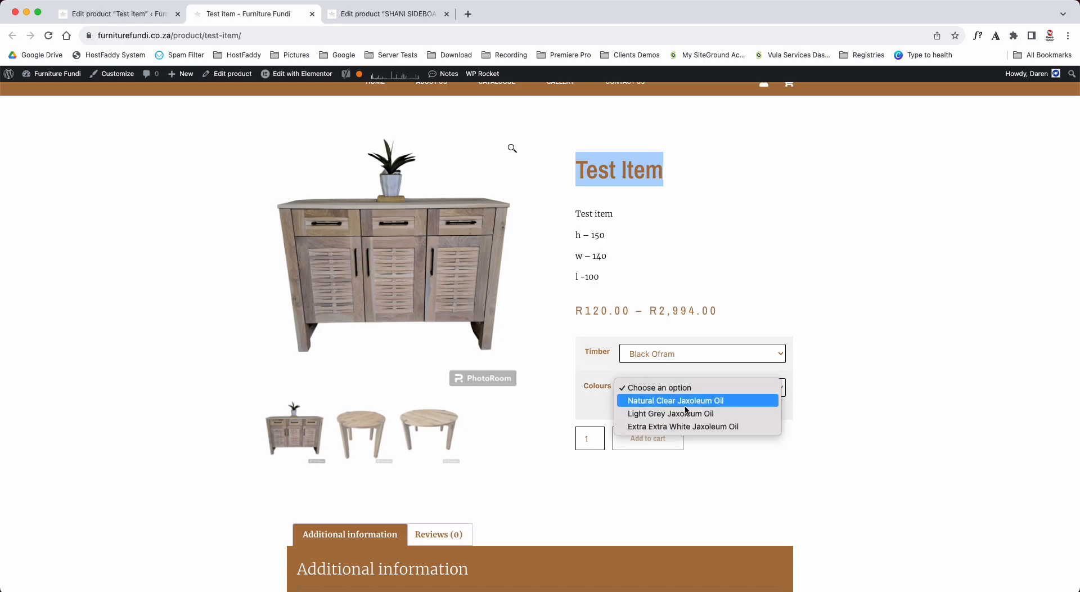
# Step: Choose Pine timber with Natural Clear Jaxoleum Oil and check the variation's image and price
pyautogui.click(634, 363)
pyautogui.click(636, 361)
pyautogui.click(641, 368)
pyautogui.click(645, 387)
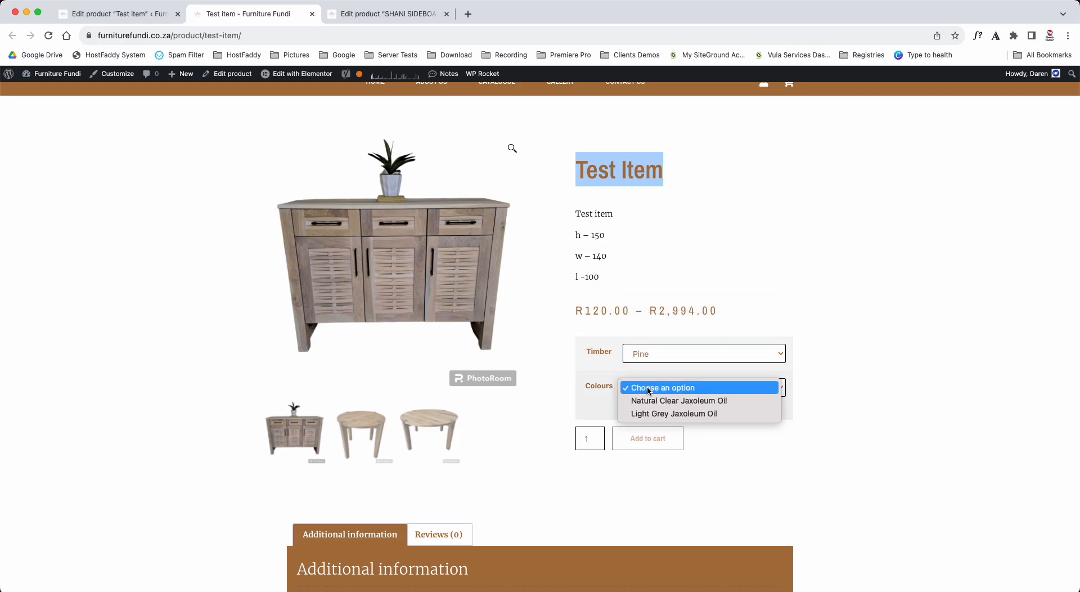
pyautogui.click(651, 401)
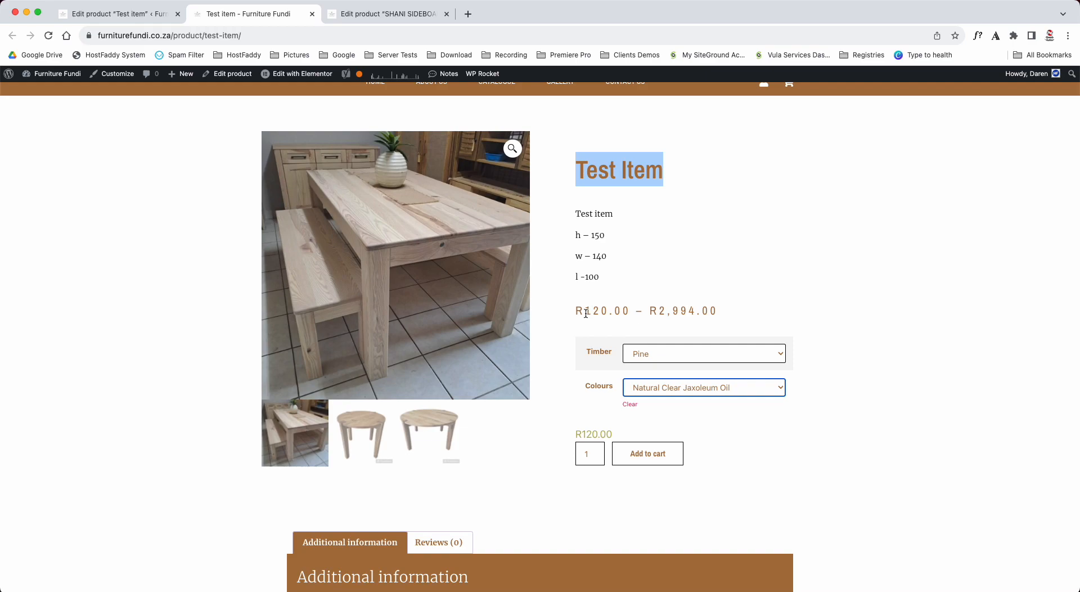
pyautogui.moveTo(585, 310); pyautogui.dragTo(609, 310)
# Step: Choose the Light Grey Jaxoleum Oil colour for Pine timber and check the variation's image and price
pyautogui.click(678, 393)
pyautogui.click(679, 400)
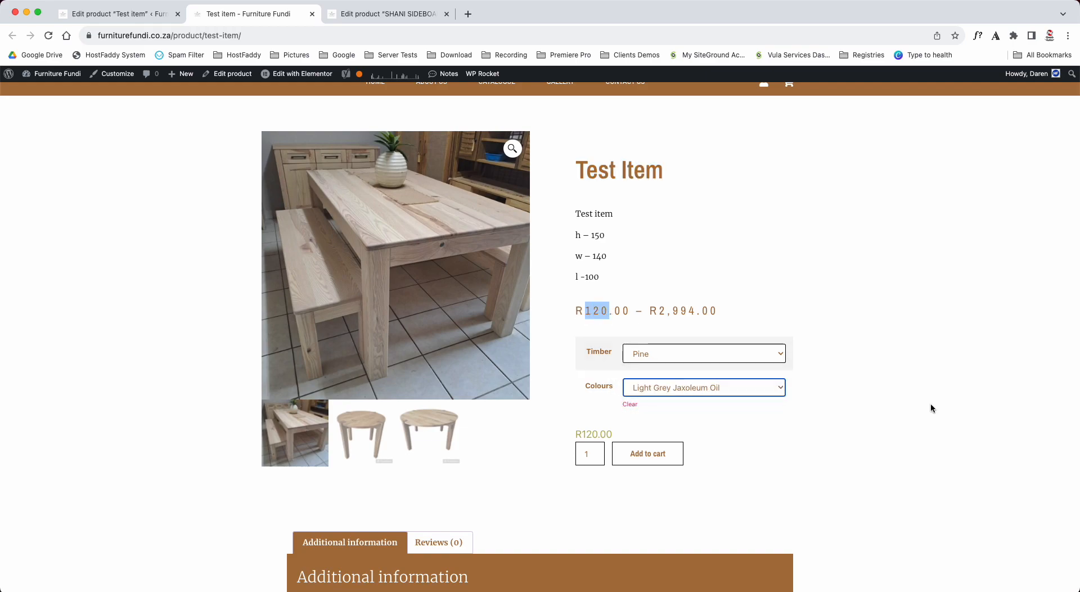
pyautogui.moveTo(581, 436); pyautogui.dragTo(617, 439)
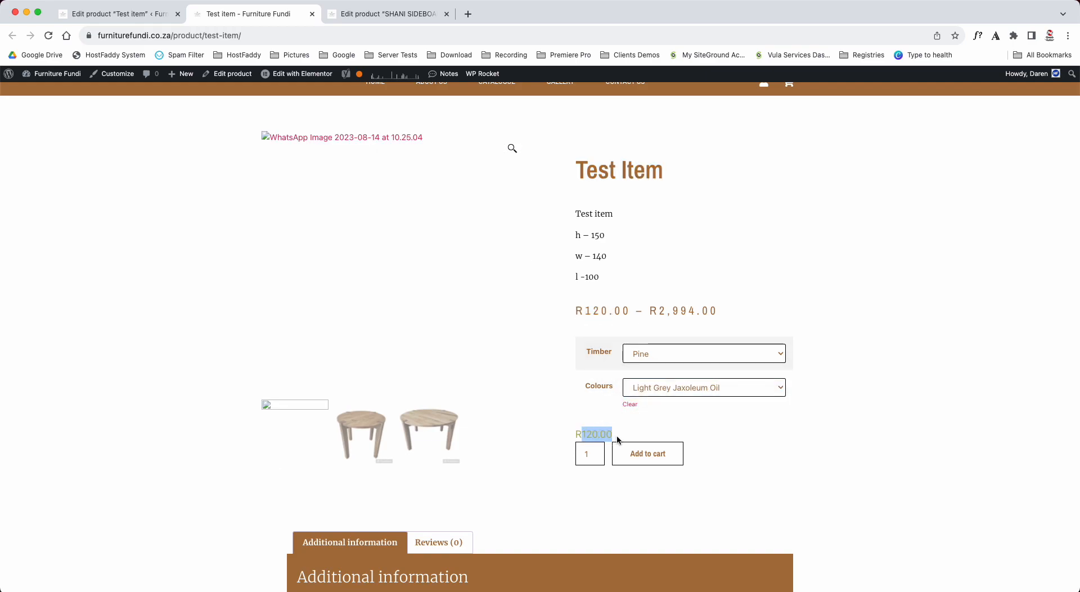
# Step: Choose Euro Rustic French Oak timber and check its image and price with Natural Clear and Extra Extra White Jaxoleum Oil
pyautogui.click(722, 350)
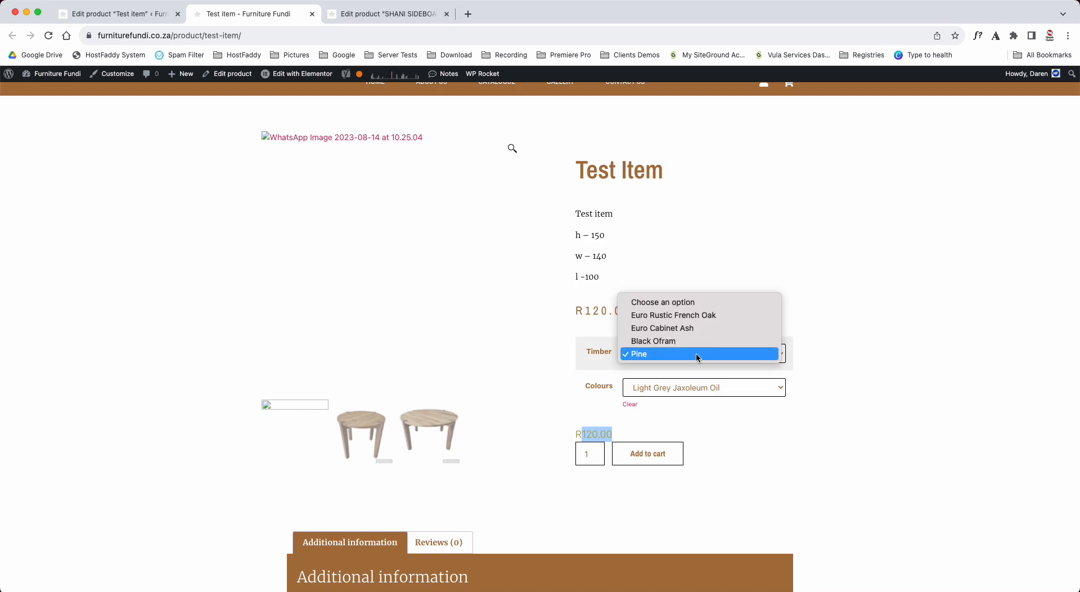
pyautogui.click(676, 314)
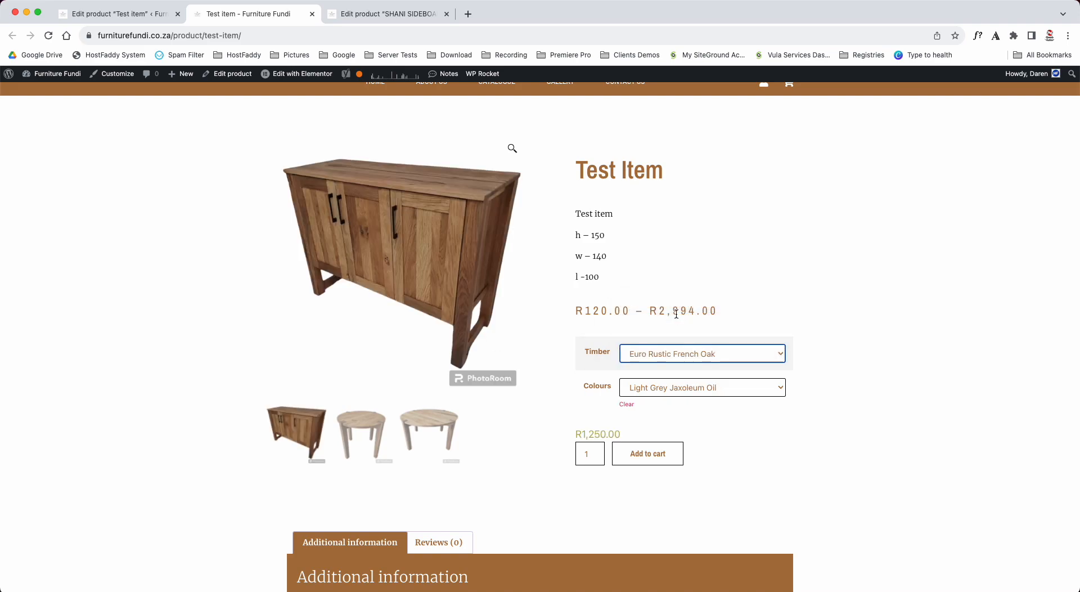
pyautogui.click(676, 389)
pyautogui.click(680, 375)
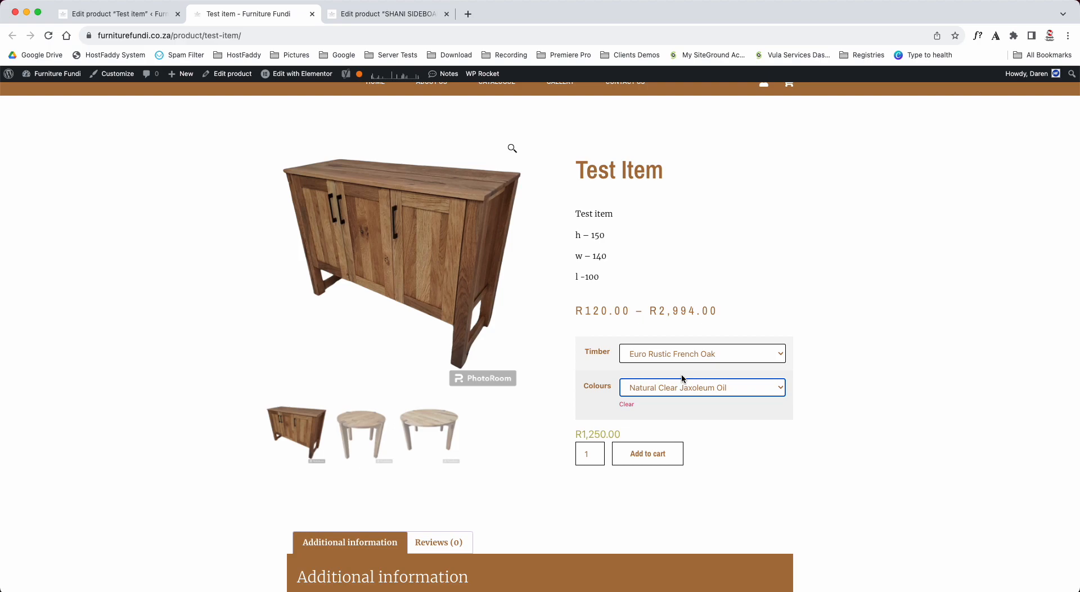
pyautogui.click(681, 378)
pyautogui.click(677, 413)
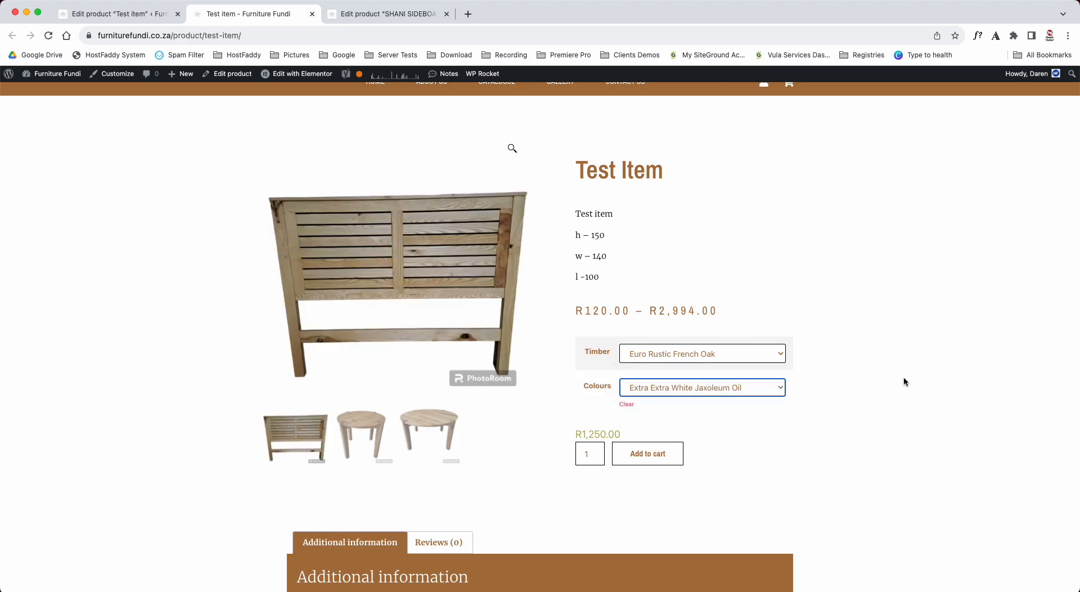
# Step: Choose Euro Cabinet Ash timber and compare its image and price in Extra Extra White and Light Grey Jaxoleum Oil
pyautogui.click(698, 350)
pyautogui.click(696, 368)
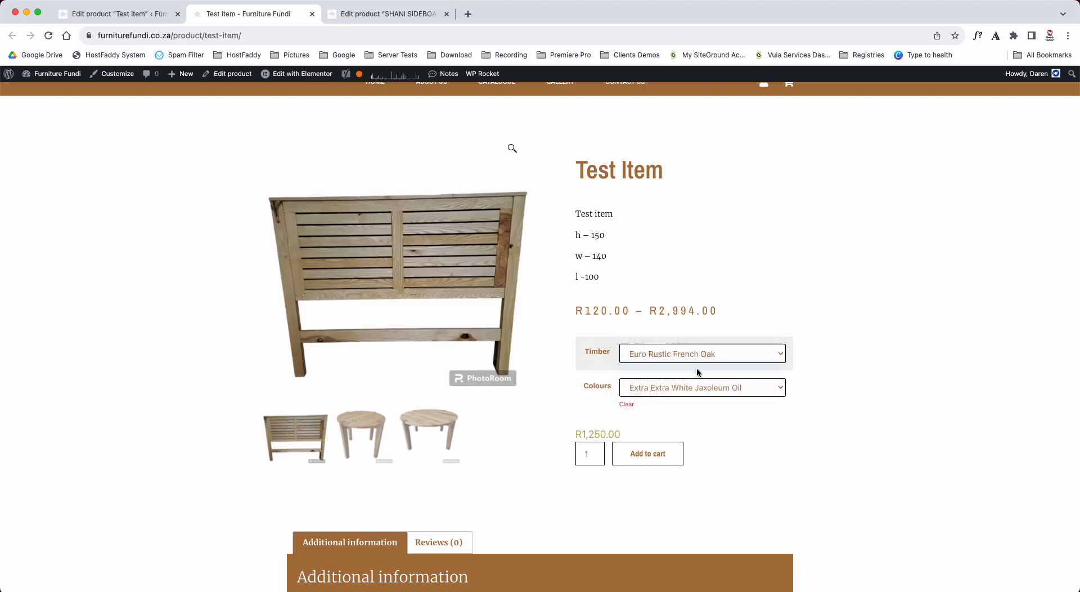
pyautogui.click(689, 385)
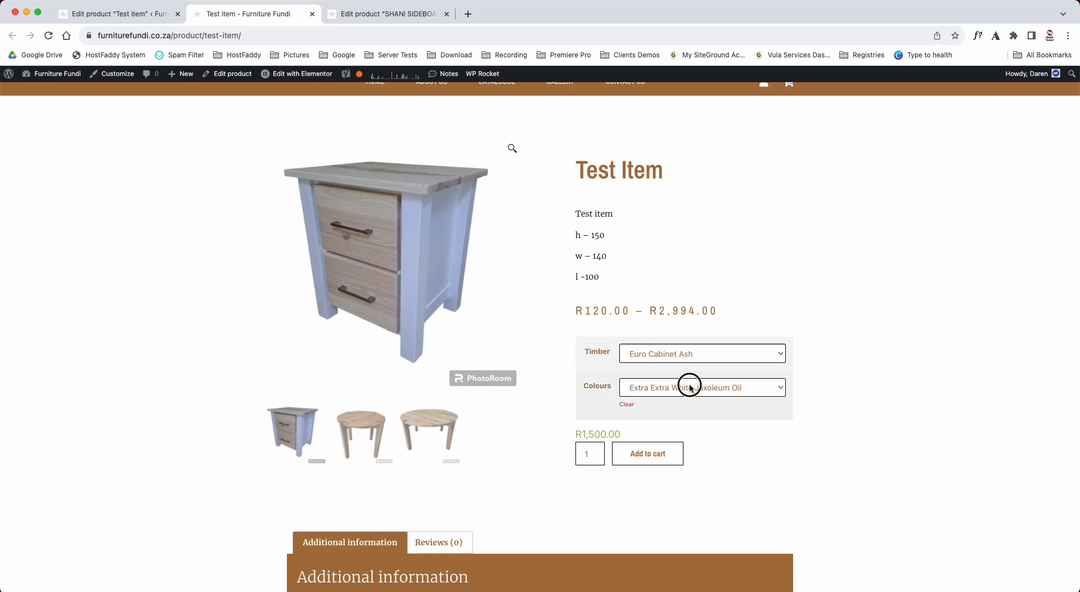
pyautogui.click(678, 371)
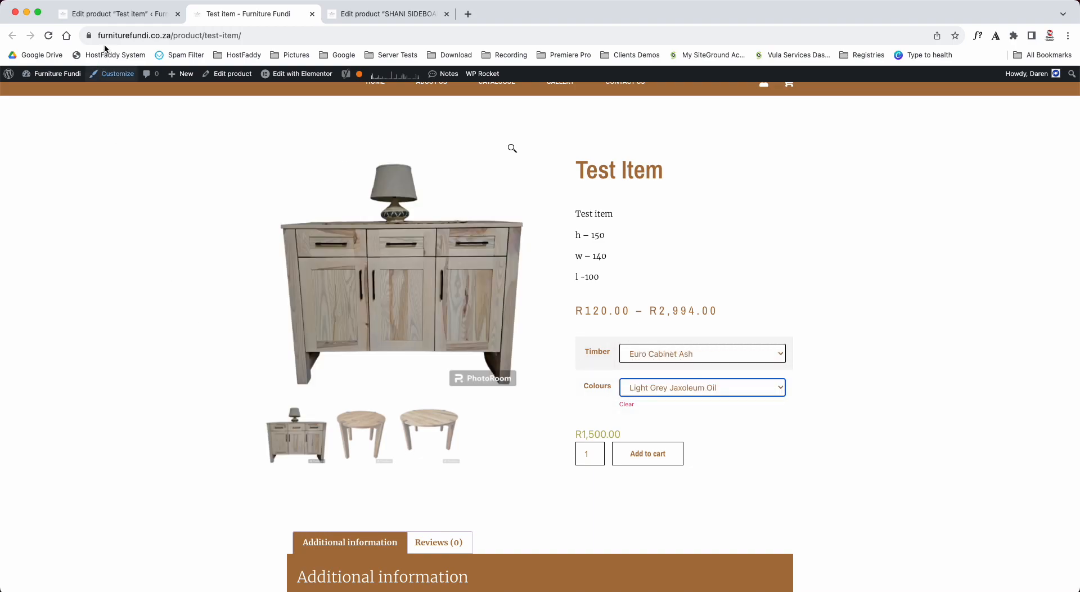
# Step: Return to the Test item's product editor and remove its Pine / Natural Clear Jaxoleum Oil variation
pyautogui.click(129, 17)
pyautogui.scroll(-20, 341, 386)
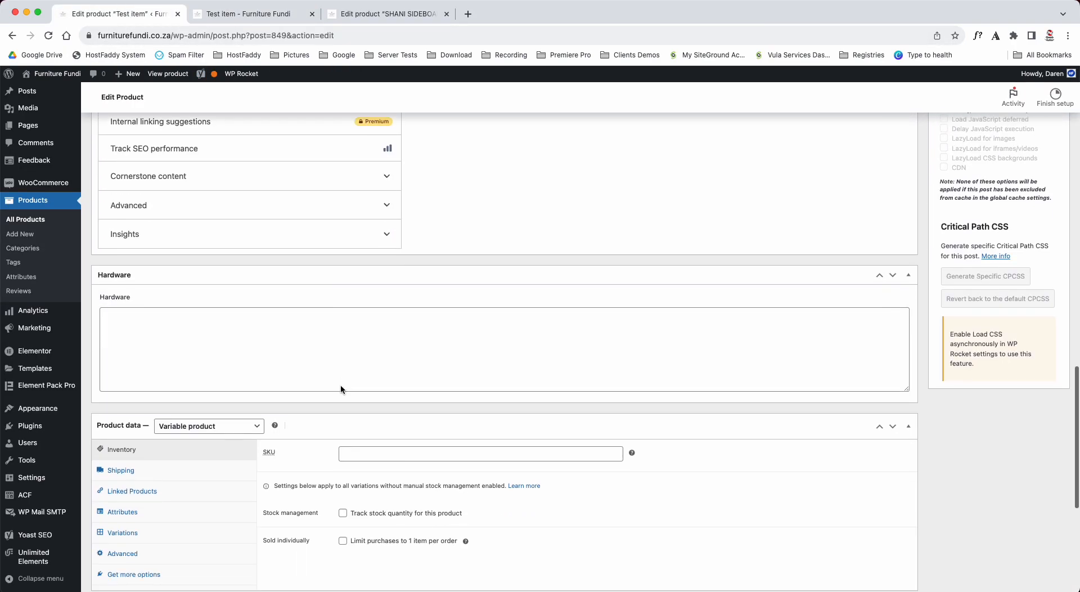
pyautogui.click(124, 327)
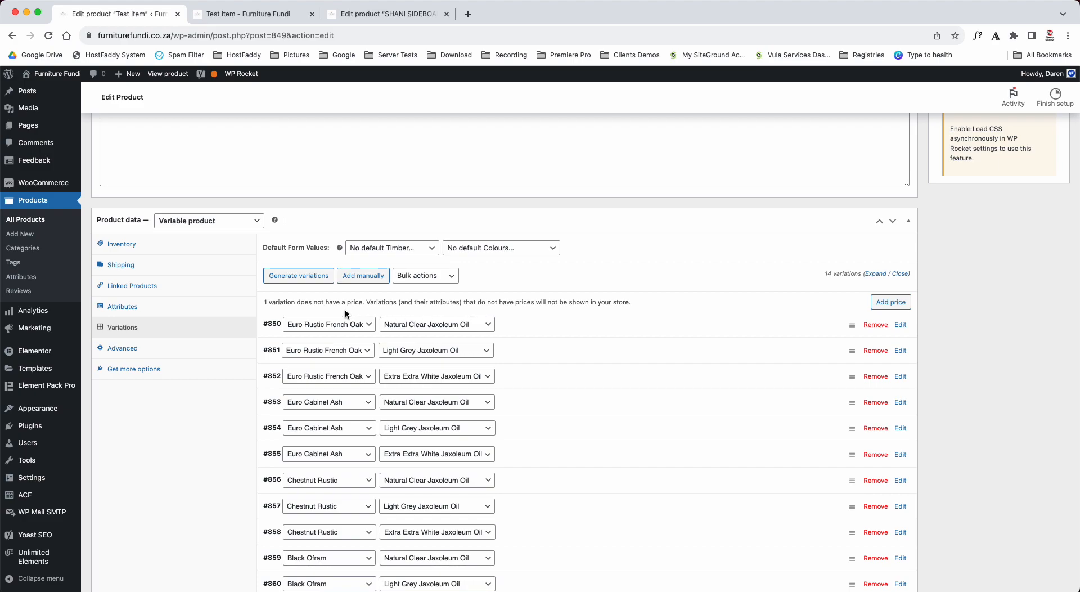
pyautogui.scroll(-3, 542, 388)
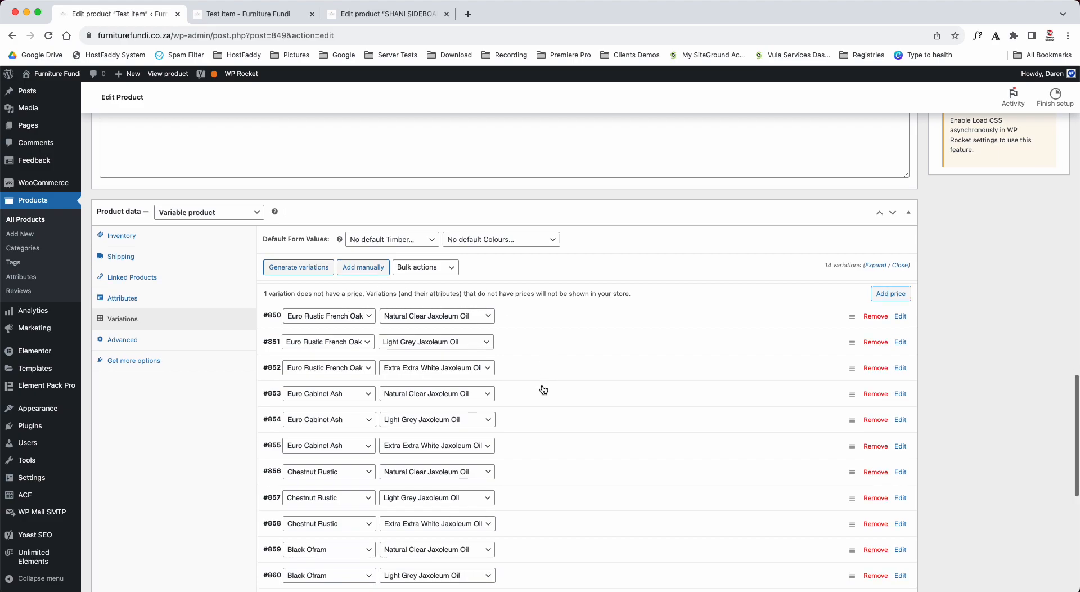
pyautogui.scroll(-3, 543, 390)
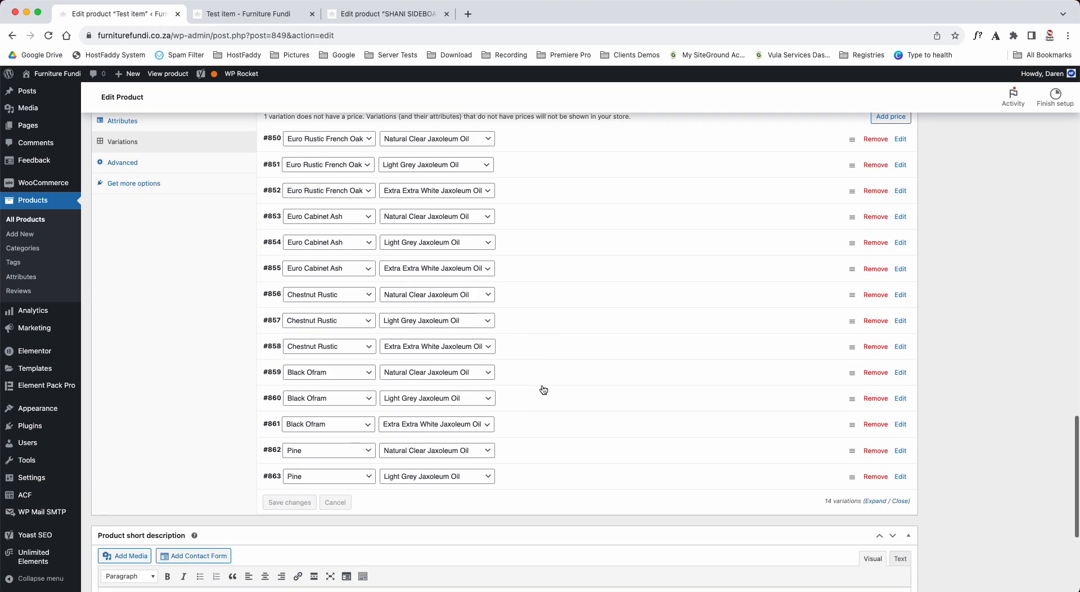
pyautogui.click(876, 450)
pyautogui.click(634, 100)
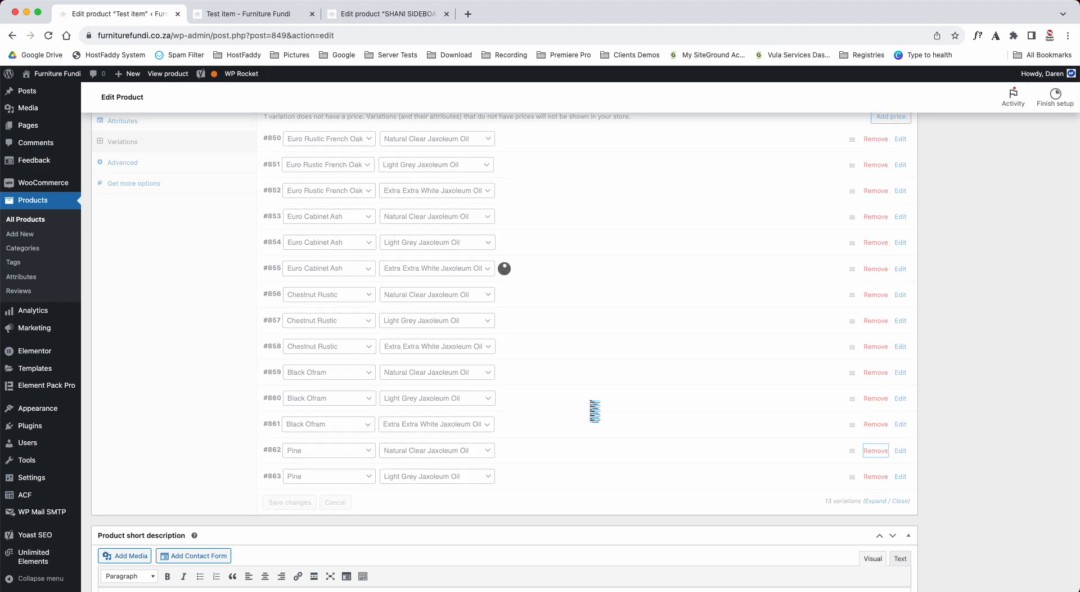
# Step: Review the regular and sale price fields of the Black Ofram / Natural Clear Jaxoleum Oil variation, then collapse its details
pyautogui.click(536, 372)
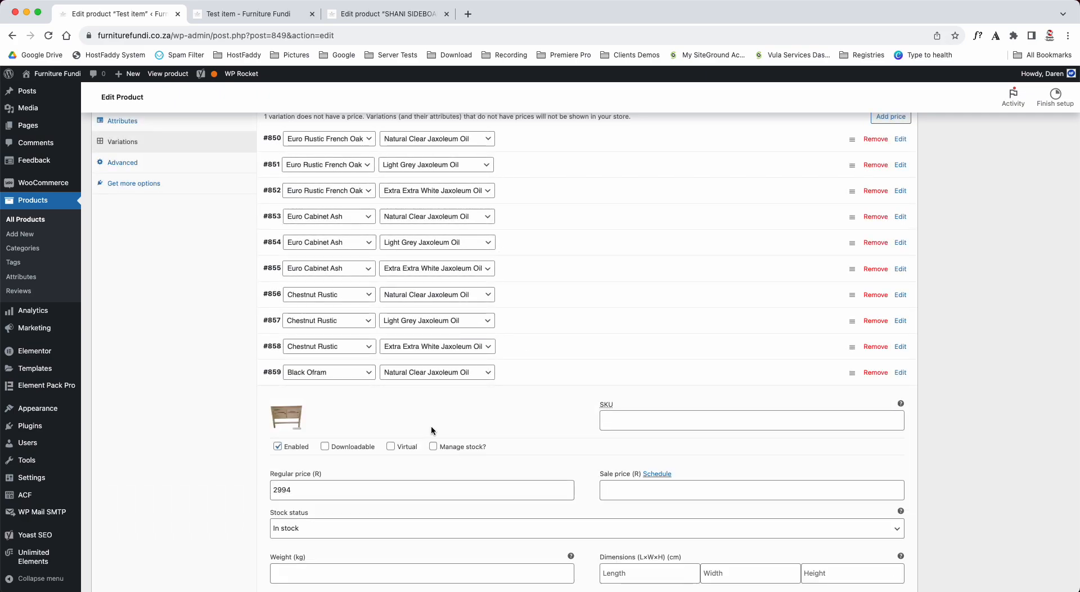
pyautogui.scroll(-5, 418, 432)
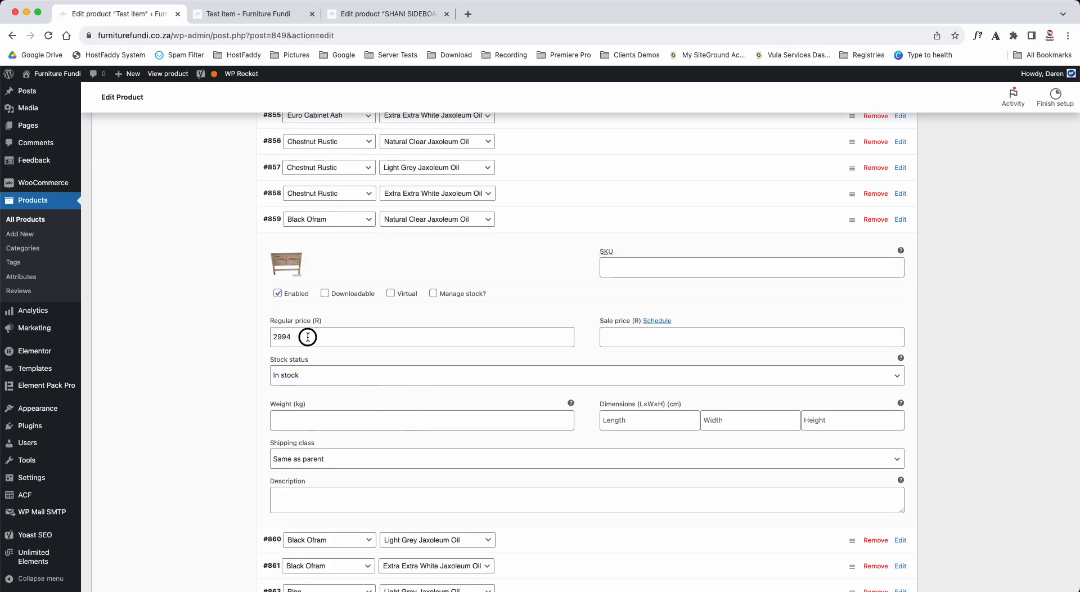
pyautogui.moveTo(309, 336); pyautogui.dragTo(264, 339)
pyautogui.click(632, 332)
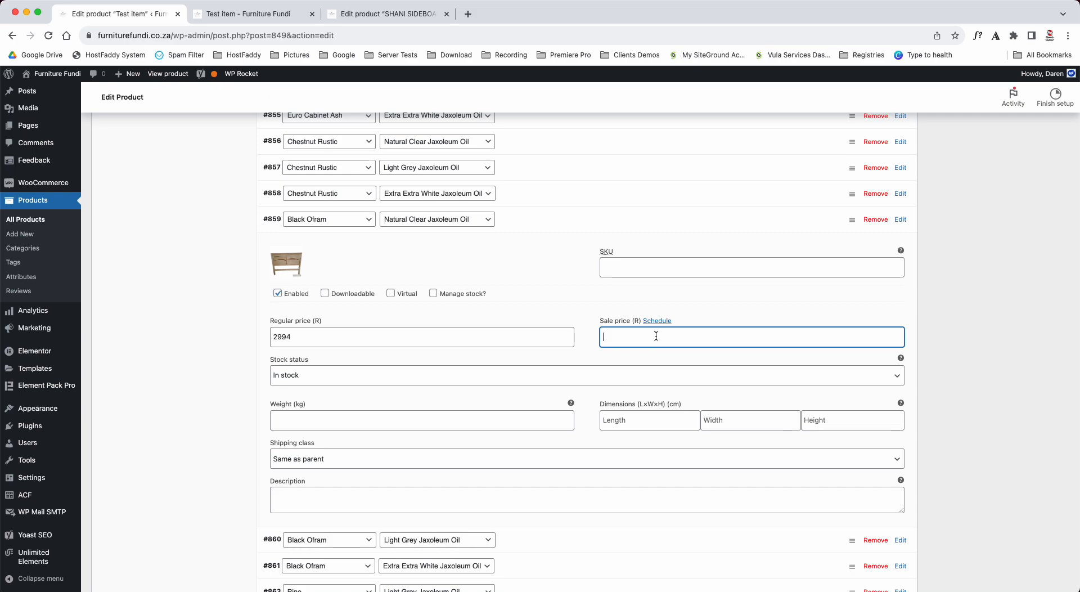
pyautogui.click(520, 220)
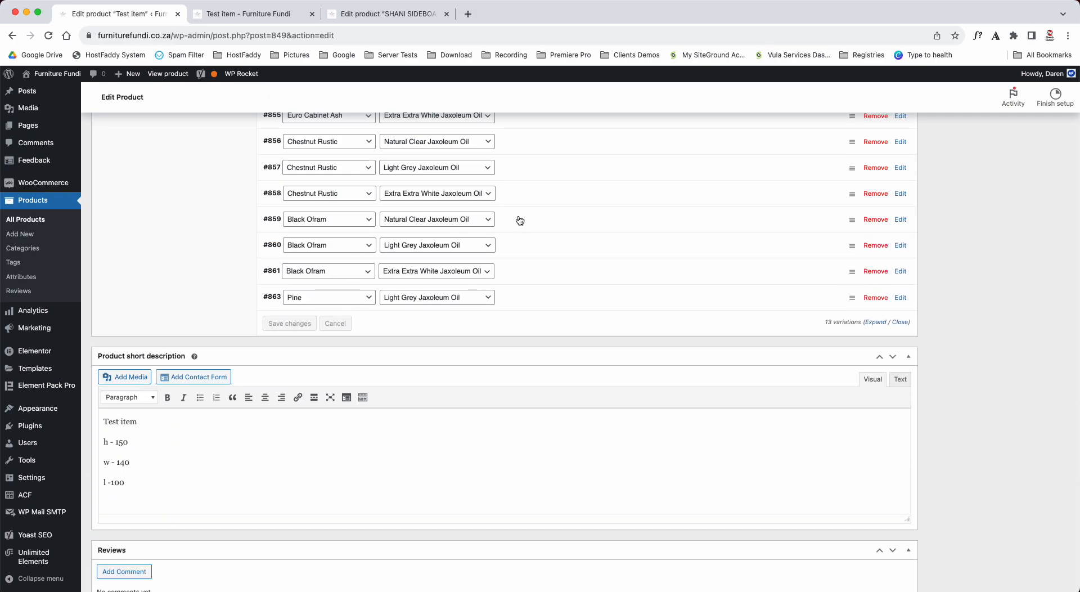